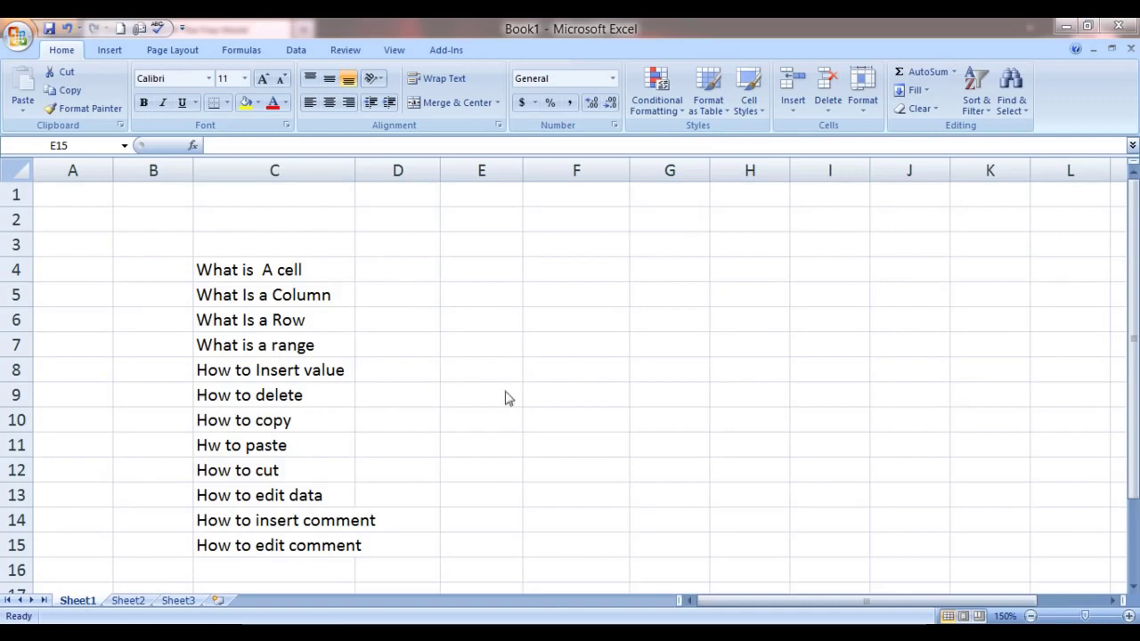
Step: Move the selection among cells C4 to G4 beside the topic list, ending on E4
{"action": "key", "text": "Up"}
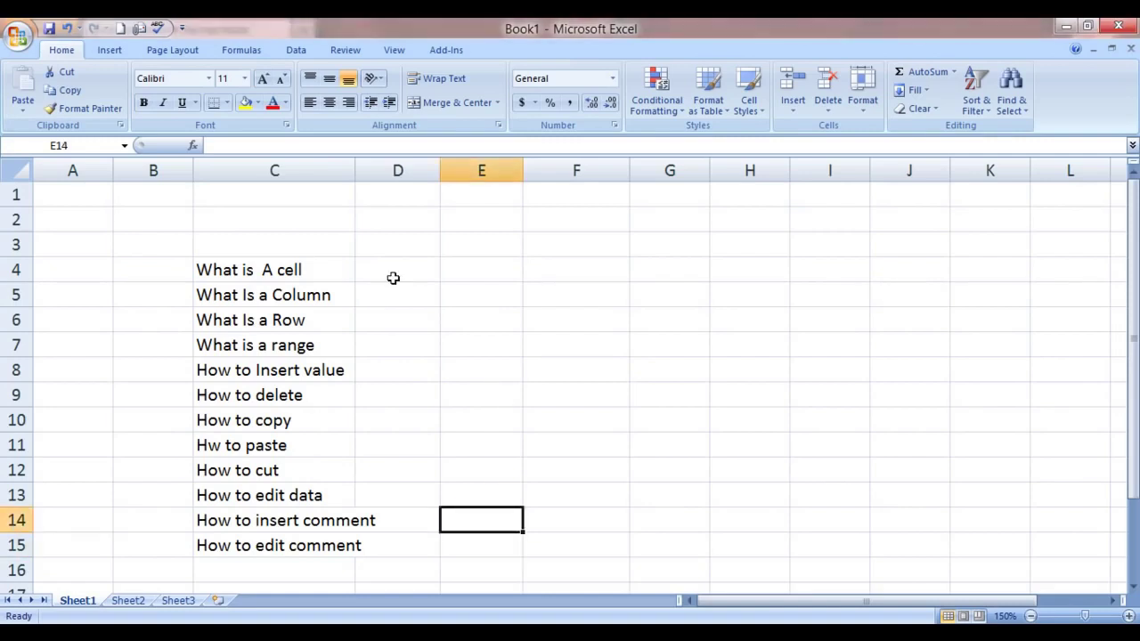
{"action": "key", "text": "Up"}
{"action": "key", "text": "Up"}
{"action": "key", "text": "Up"}
{"action": "key", "text": "Up"}
{"action": "key", "text": "Left"}
{"action": "key", "text": "Left"}
{"action": "key", "text": "Down"}
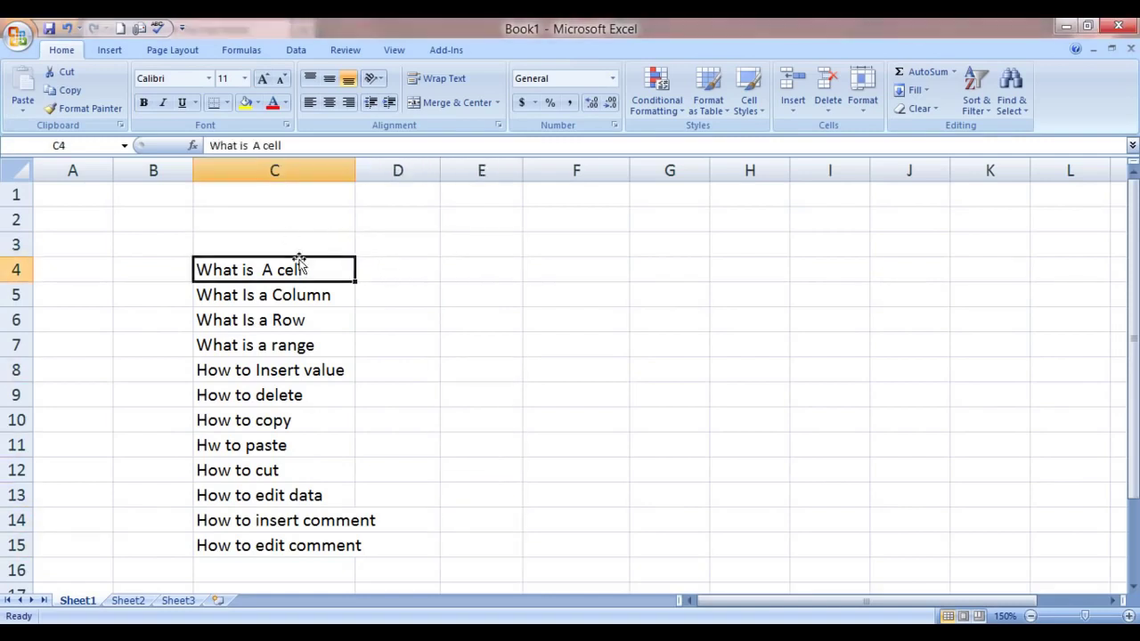
{"action": "left_click", "coordinate": [422, 276]}
{"action": "left_click", "coordinate": [472, 265]}
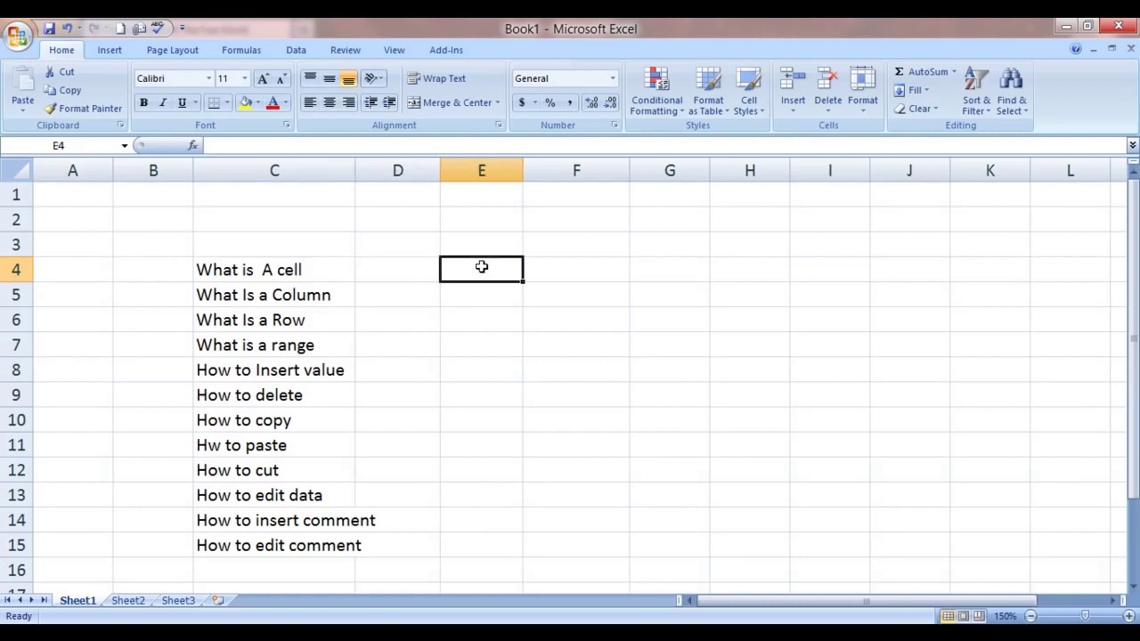
{"action": "left_click", "coordinate": [579, 269]}
{"action": "left_click", "coordinate": [646, 280]}
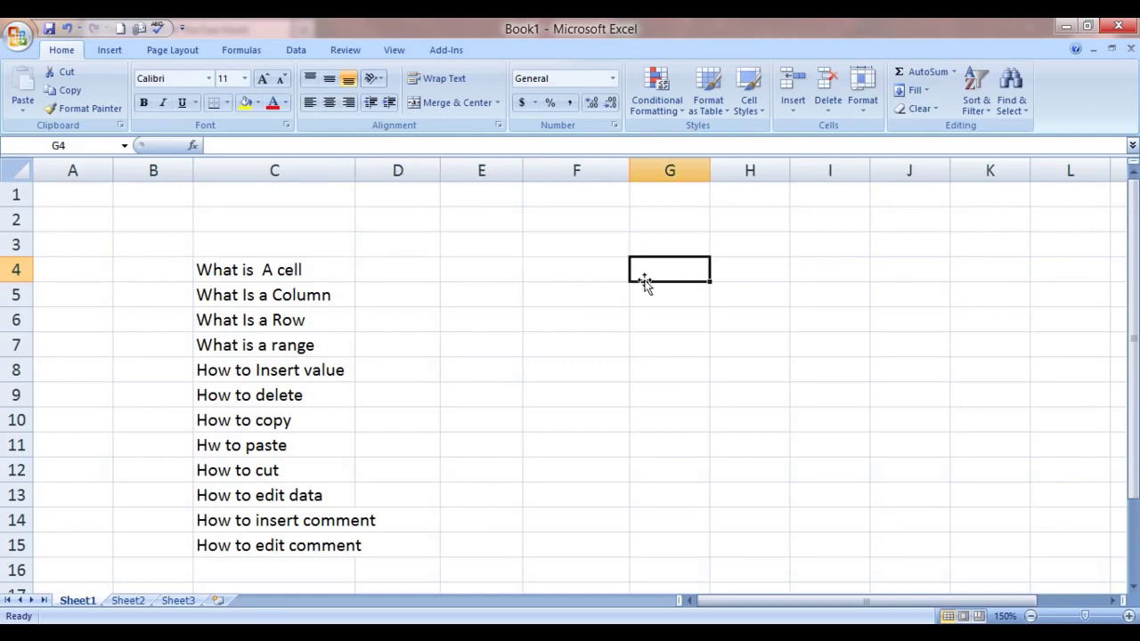
{"action": "left_click", "coordinate": [580, 287]}
{"action": "left_click", "coordinate": [570, 267]}
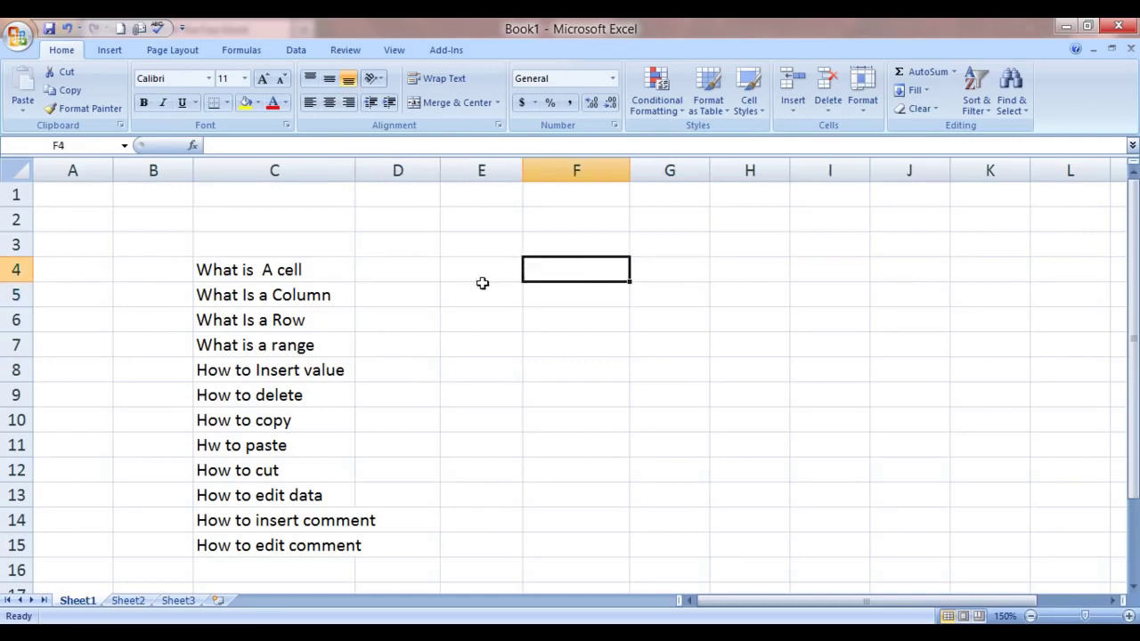
{"action": "left_click", "coordinate": [482, 288]}
{"action": "left_click", "coordinate": [482, 263]}
{"action": "left_click", "coordinate": [425, 265]}
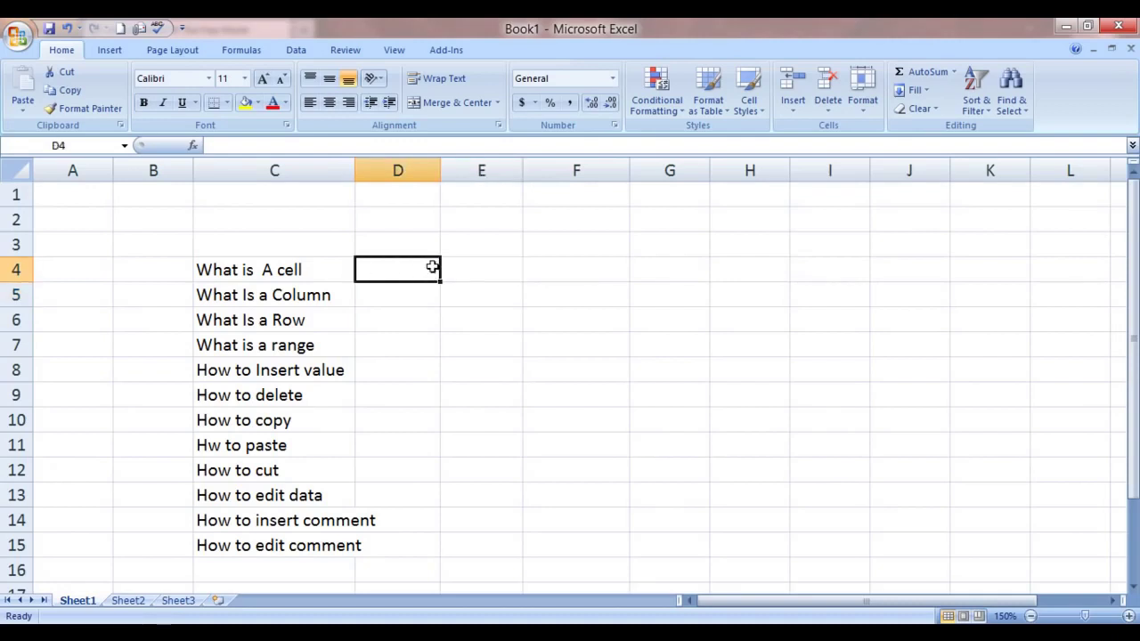
{"action": "left_click", "coordinate": [457, 262]}
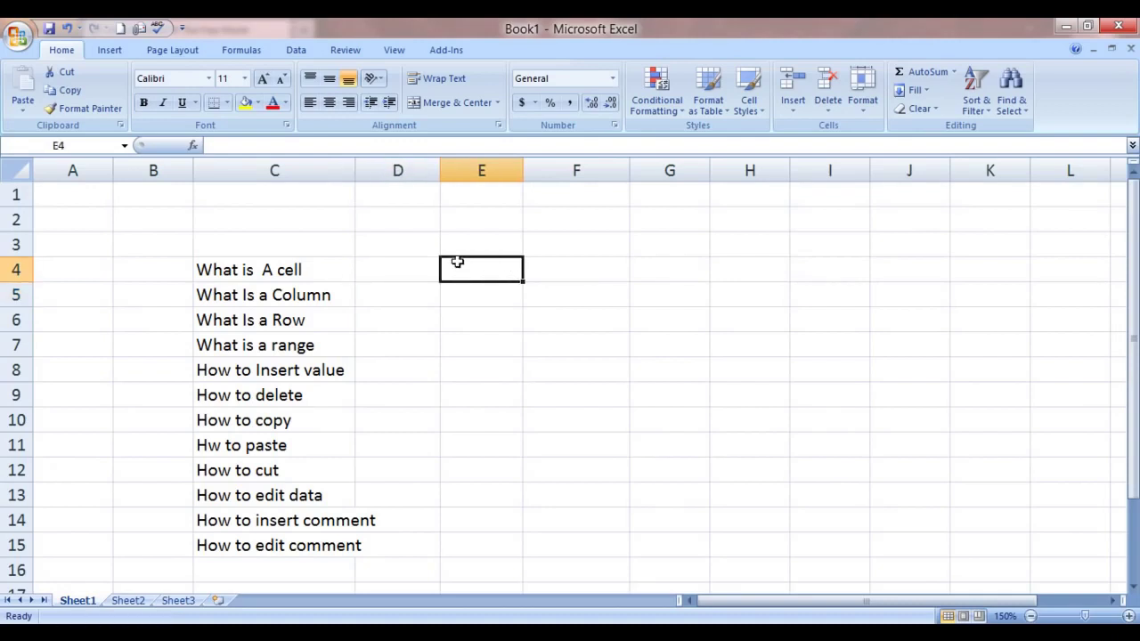
Step: Try entering 122, qwe and !@# in E4 in turn, then clear it with Delete
{"action": "type", "text": "122"}
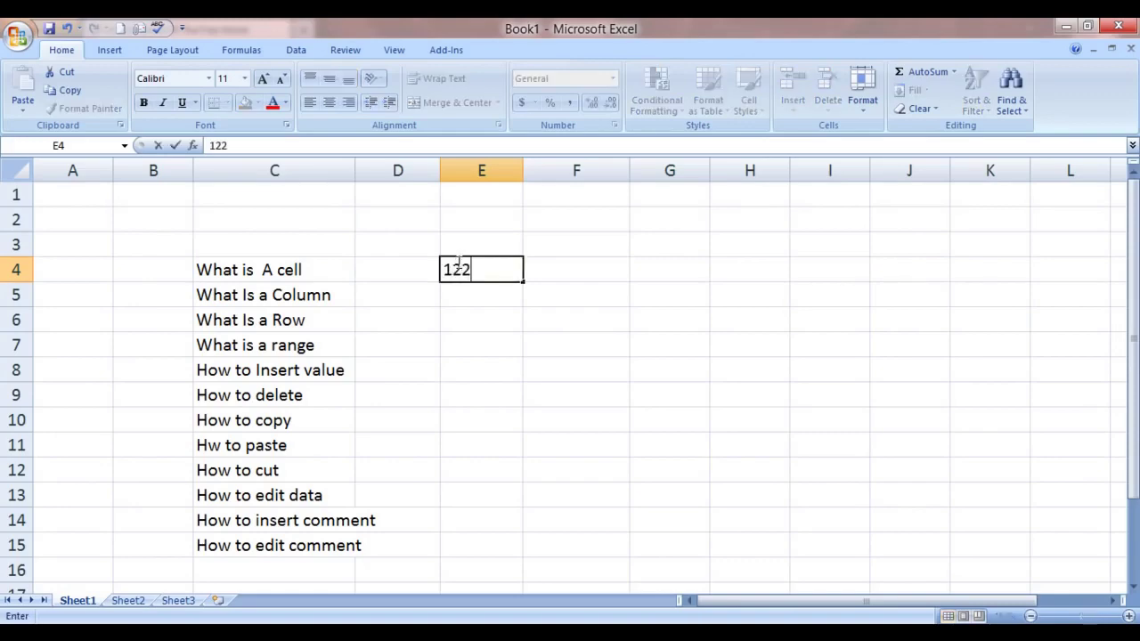
{"action": "key", "text": "Tab"}
{"action": "left_click", "coordinate": [456, 261]}
{"action": "type", "text": "qw"}
{"action": "type", "text": "e"}
{"action": "key", "text": "Tab"}
{"action": "left_click", "coordinate": [457, 262]}
{"action": "type", "text": "!"}
{"action": "type", "text": "@#"}
{"action": "key", "text": "Tab"}
{"action": "left_click", "coordinate": [457, 261]}
{"action": "key", "text": "Delete"}
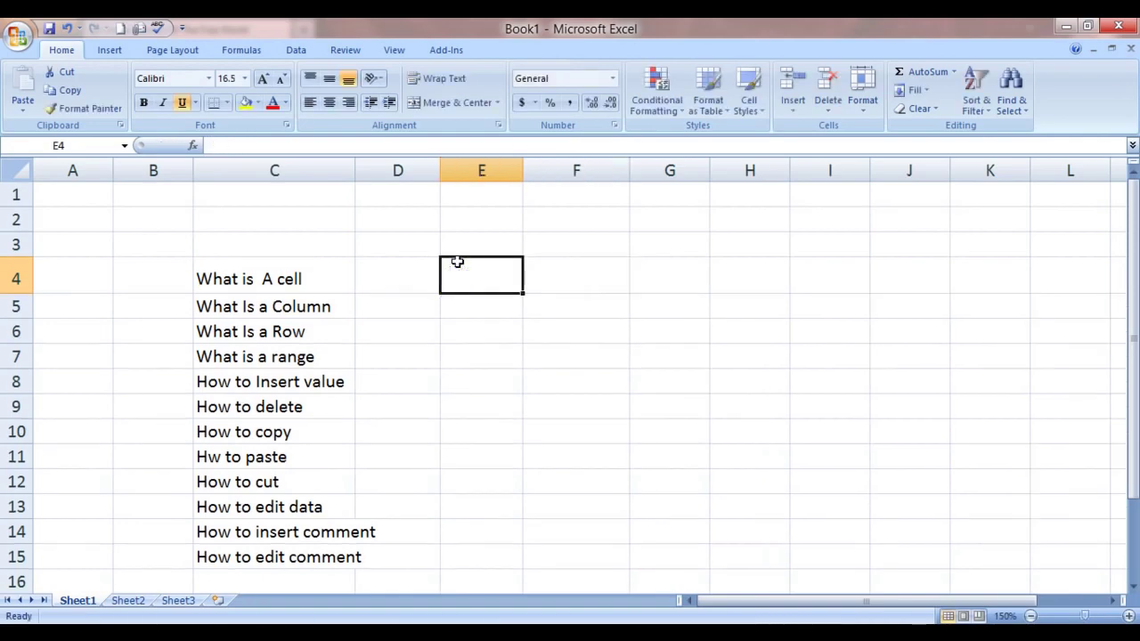
{"action": "key", "text": "Tab"}
Step: Undo the clear, enter 123 in E4, and reselect the cell
{"action": "left_click", "coordinate": [457, 262]}
{"action": "key", "text": "ctrl+z"}
{"action": "key", "text": "ctrl+z"}
{"action": "type", "text": "1"}
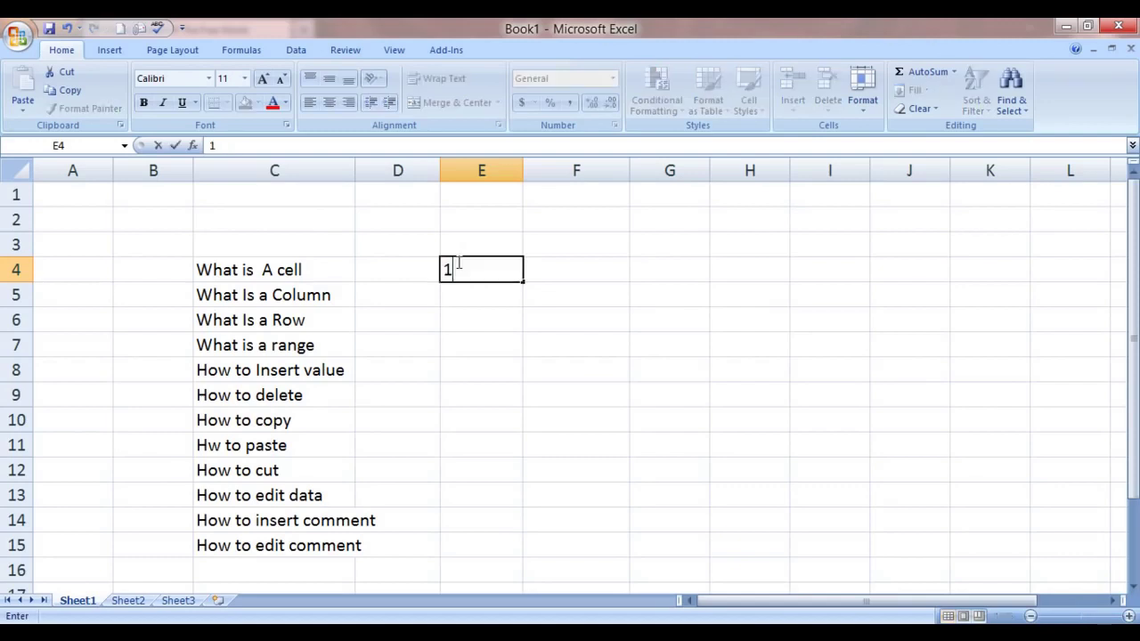
{"action": "type", "text": "23"}
{"action": "key", "text": "Tab"}
{"action": "left_click", "coordinate": [456, 261]}
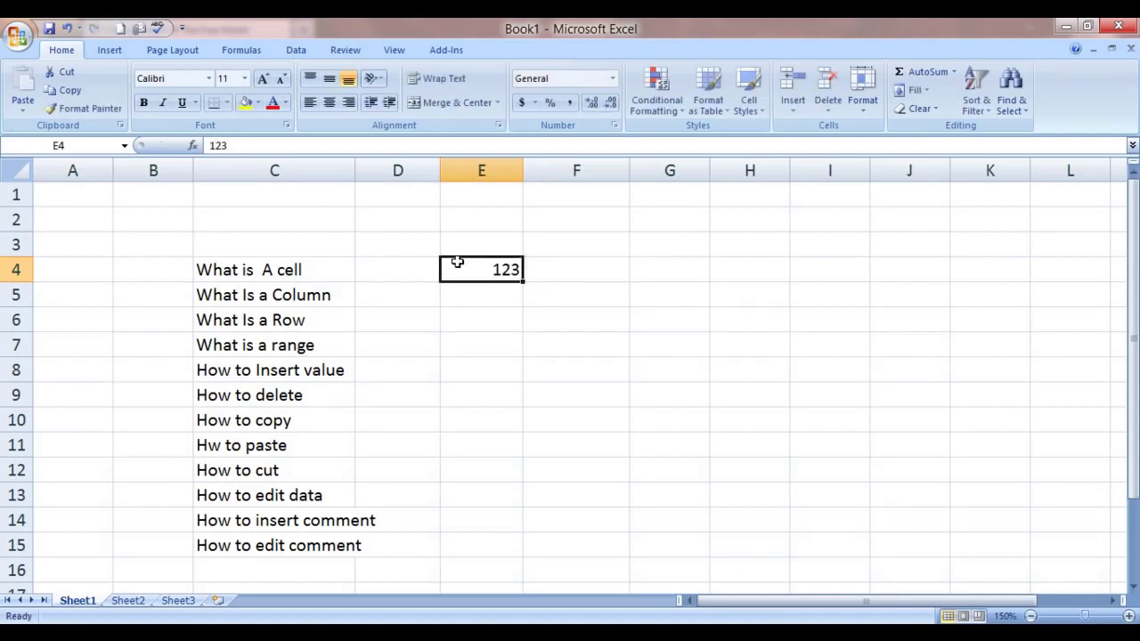
{"action": "left_click", "coordinate": [565, 312]}
{"action": "left_click", "coordinate": [638, 318]}
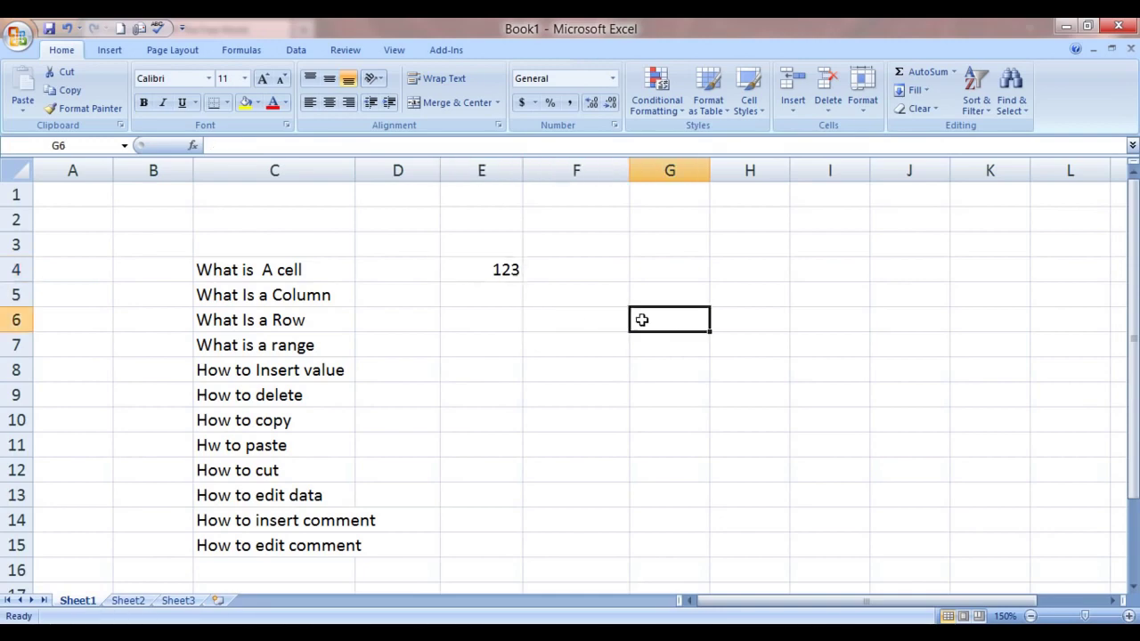
{"action": "left_click", "coordinate": [497, 264]}
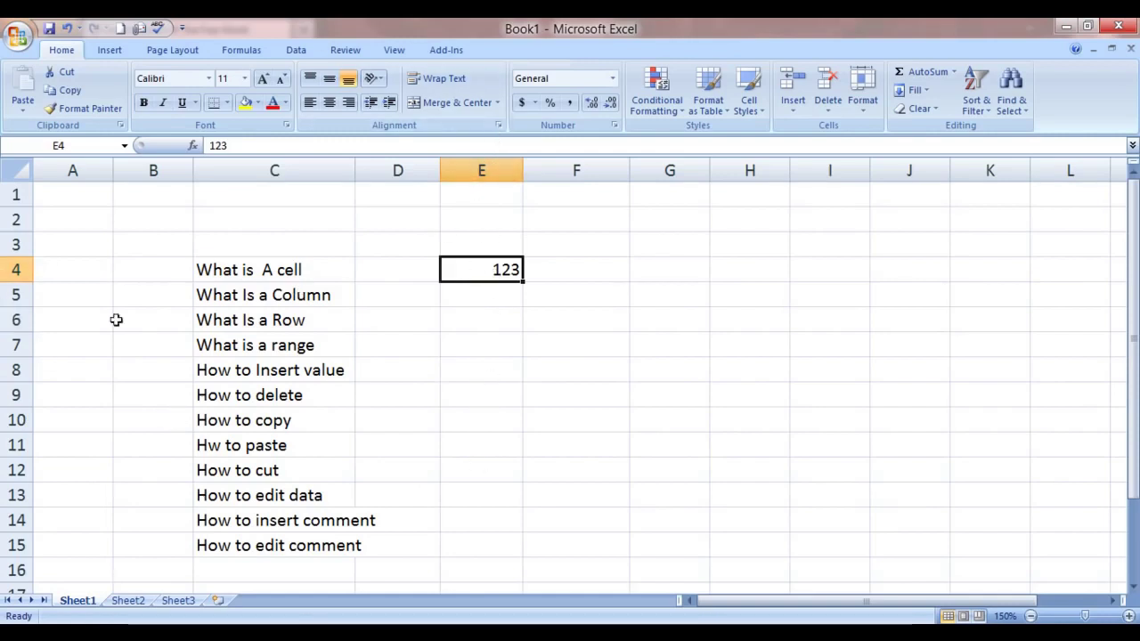
{"action": "left_click", "coordinate": [664, 340]}
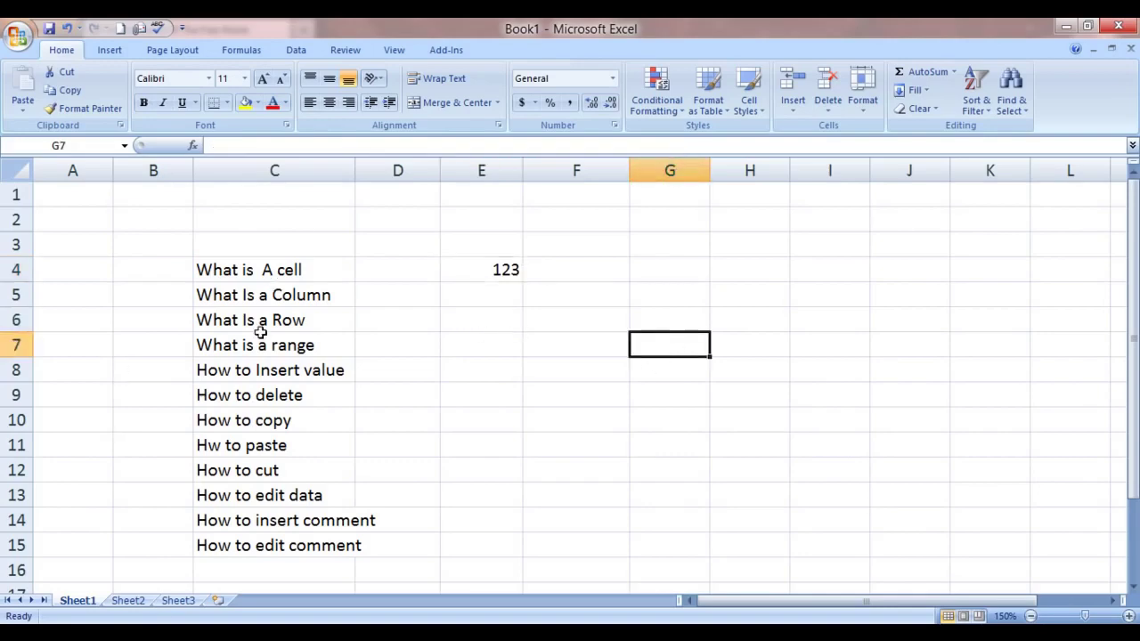
{"action": "left_click", "coordinate": [478, 272]}
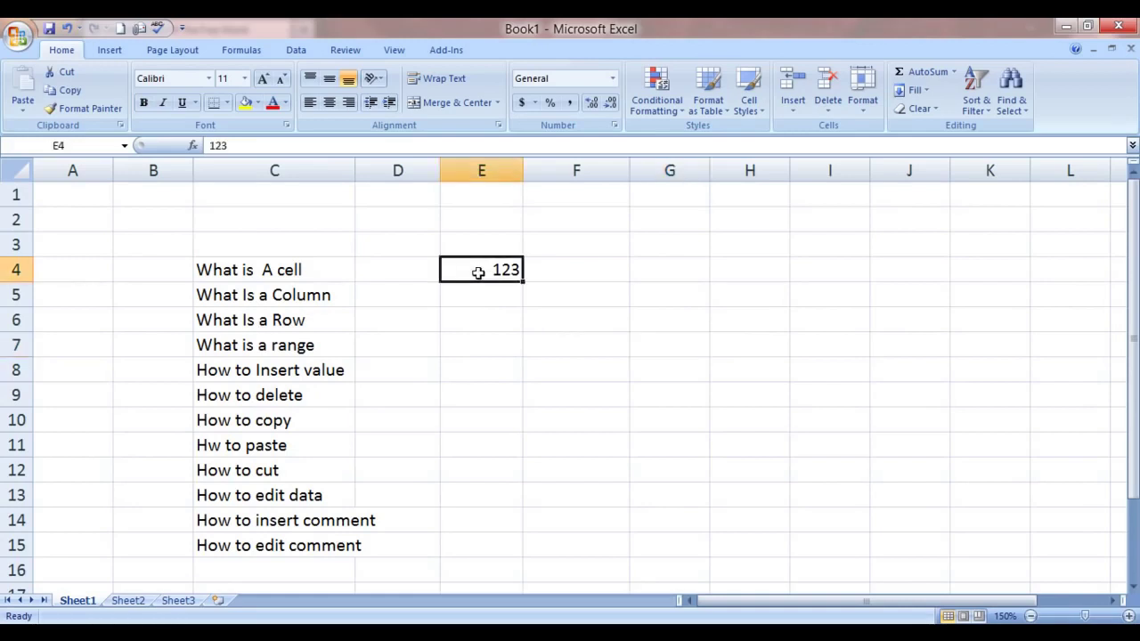
{"action": "key", "text": "Left"}
{"action": "key", "text": "Left"}
{"action": "key", "text": "Down"}
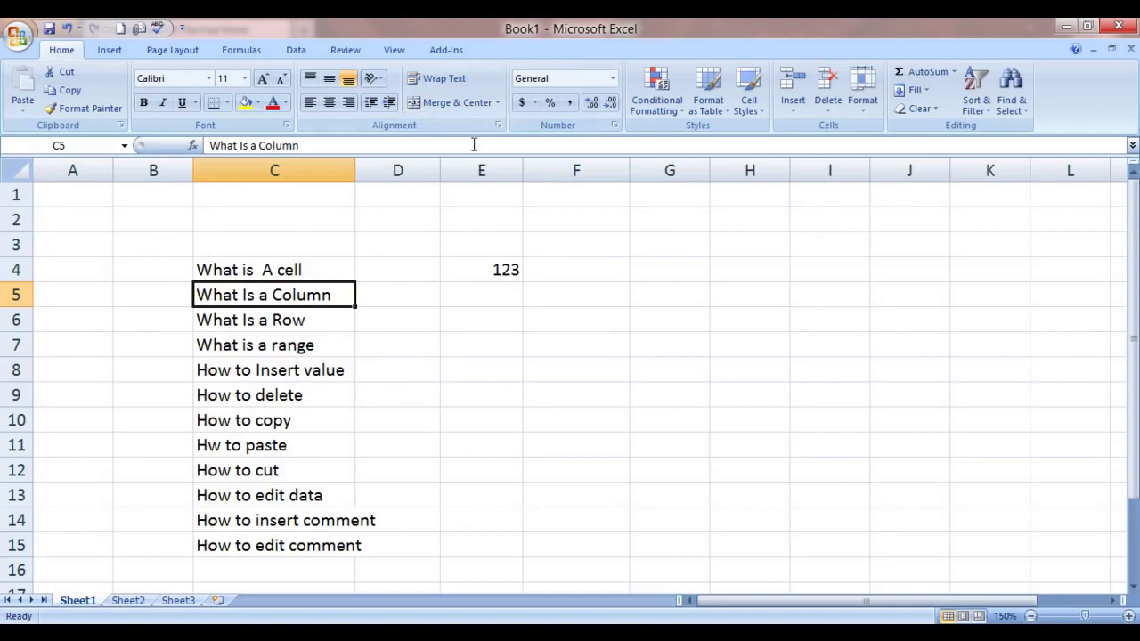
Step: Select columns D through H and C singly, then C:H together, undoing a width change
{"action": "left_click", "coordinate": [408, 169]}
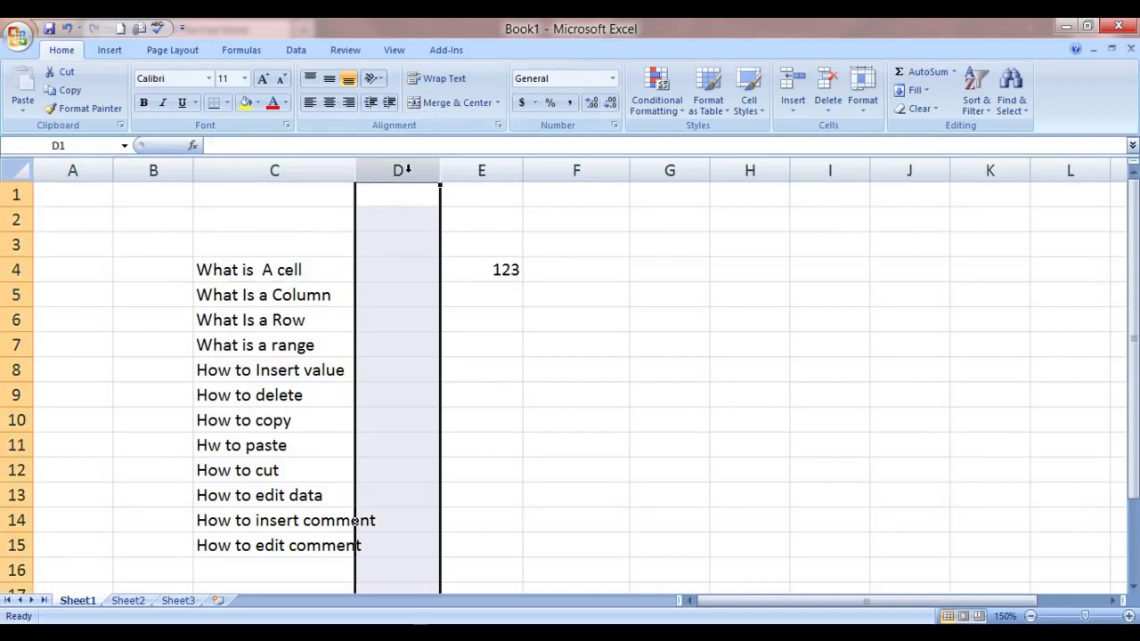
{"action": "left_click", "coordinate": [454, 171]}
{"action": "left_click", "coordinate": [557, 171]}
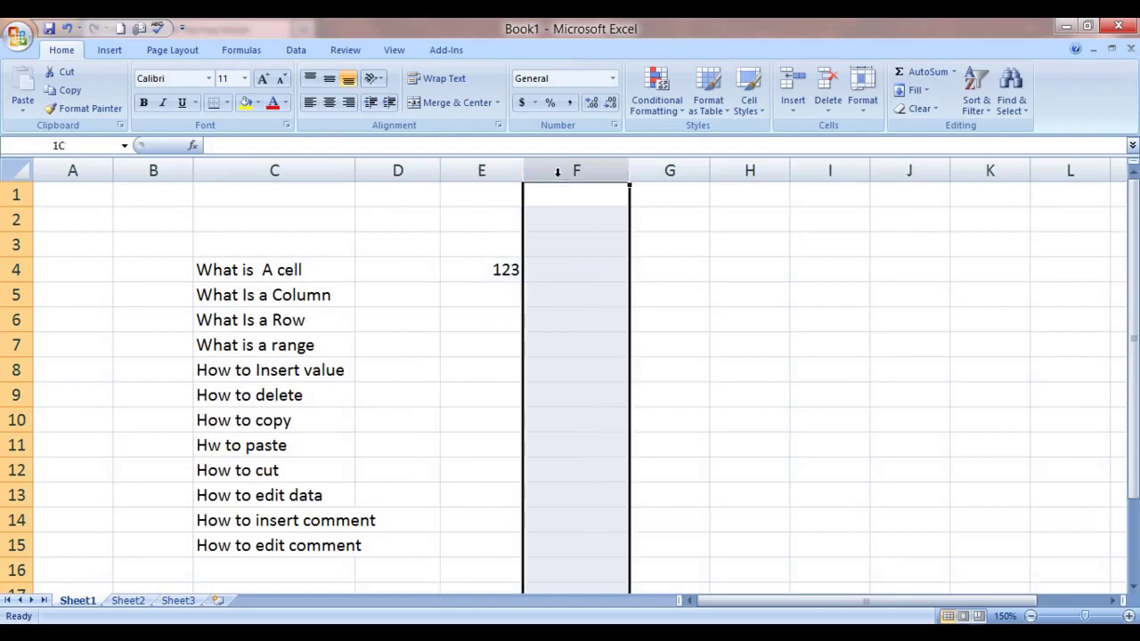
{"action": "left_click", "coordinate": [684, 170]}
{"action": "left_click", "coordinate": [717, 170]}
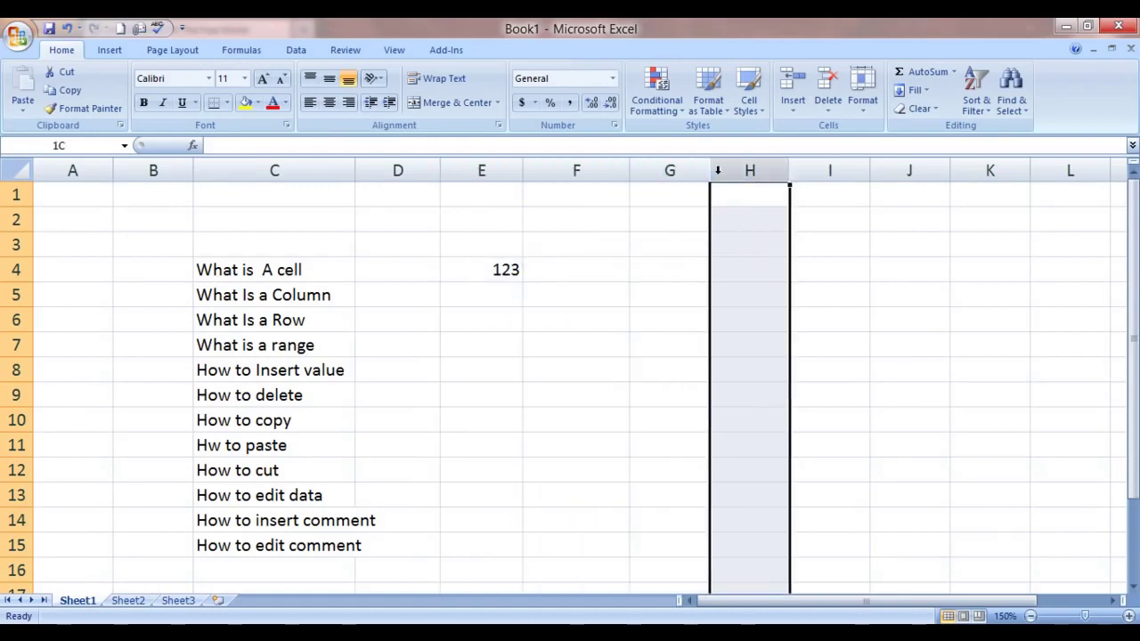
{"action": "left_click", "coordinate": [299, 171]}
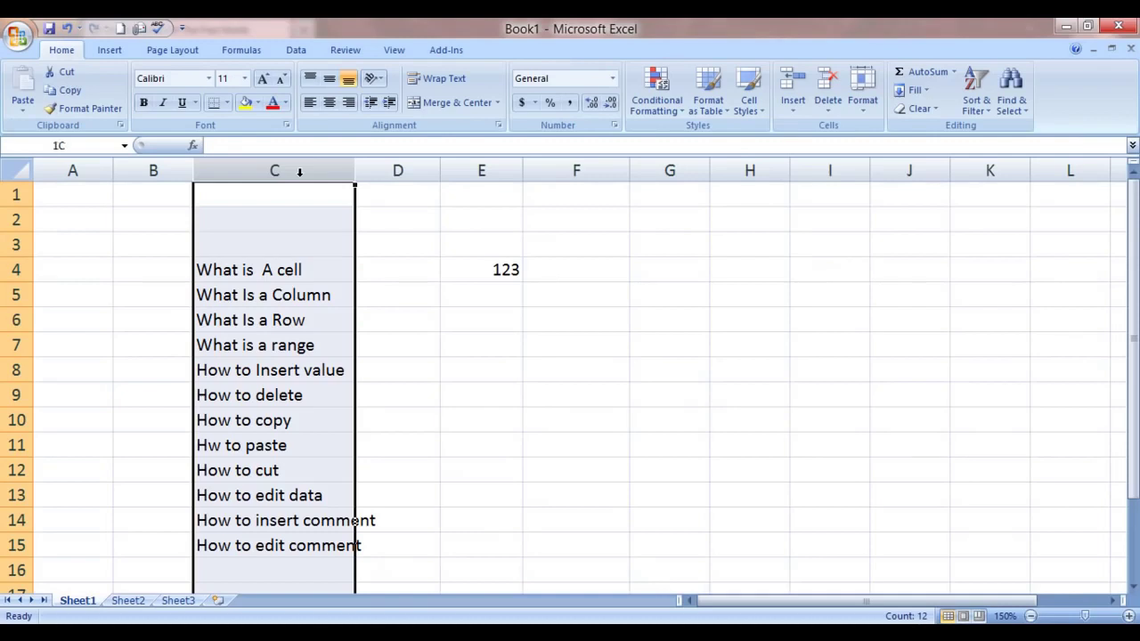
{"action": "mouse_move", "coordinate": [361, 176]}
{"action": "left_mouse_down"}
{"action": "mouse_move", "coordinate": [788, 170]}
{"action": "mouse_move", "coordinate": [564, 167]}
{"action": "mouse_move", "coordinate": [746, 174]}
{"action": "left_mouse_up"}
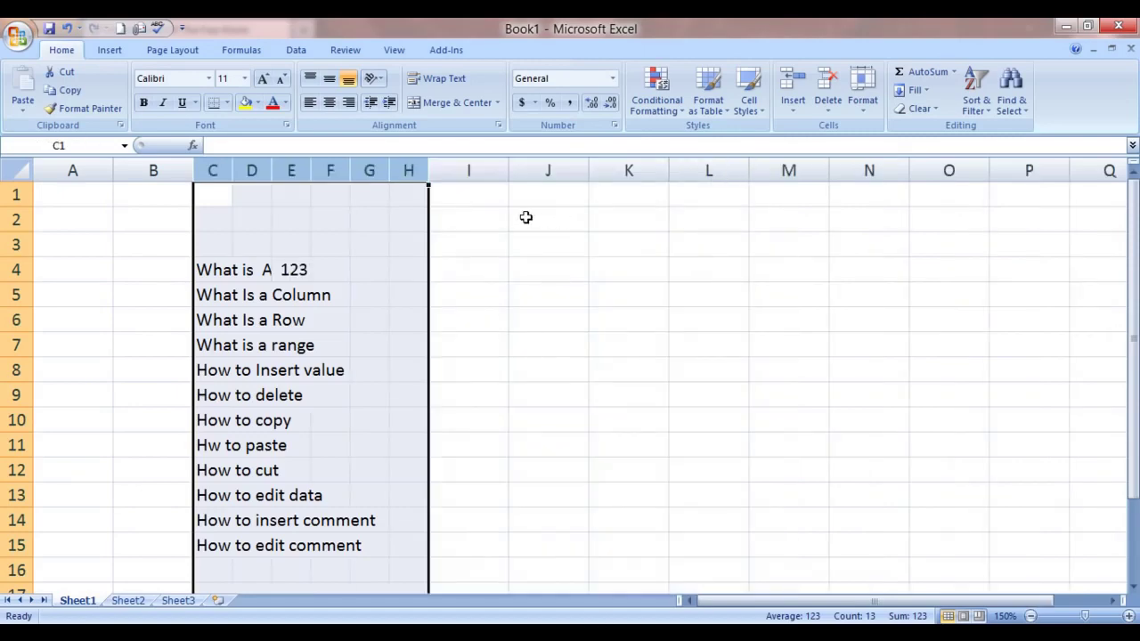
{"action": "left_click", "coordinate": [439, 189]}
{"action": "key", "text": "ctrl+z"}
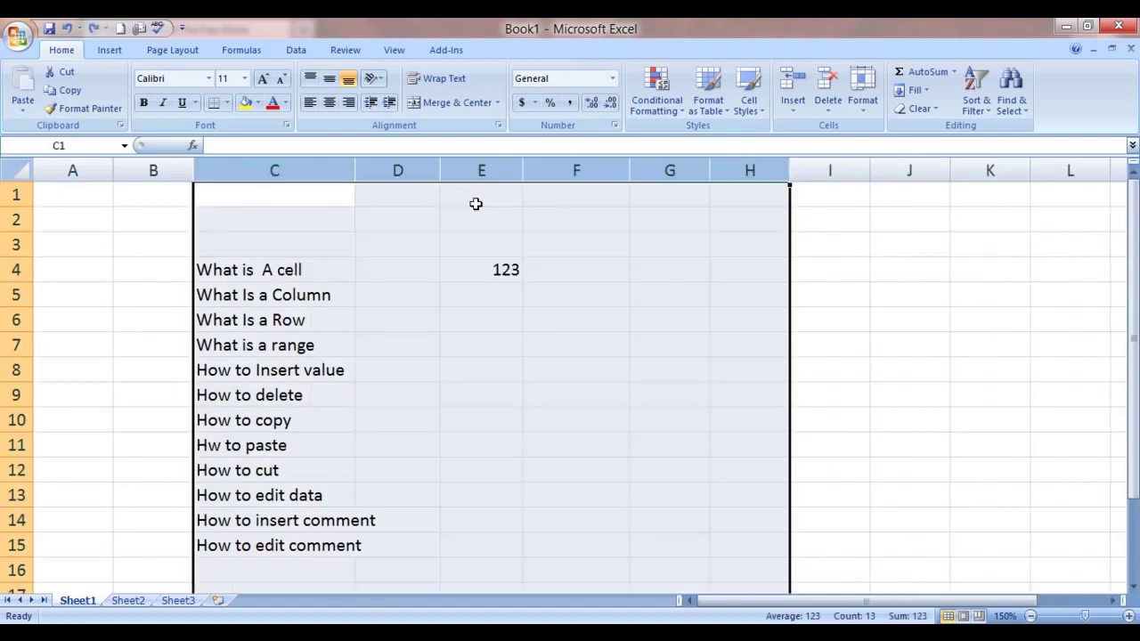
Step: Switch between column C, column D and cells D7, C6, D1, finishing on column E
{"action": "left_click", "coordinate": [503, 249]}
{"action": "left_click", "coordinate": [321, 169]}
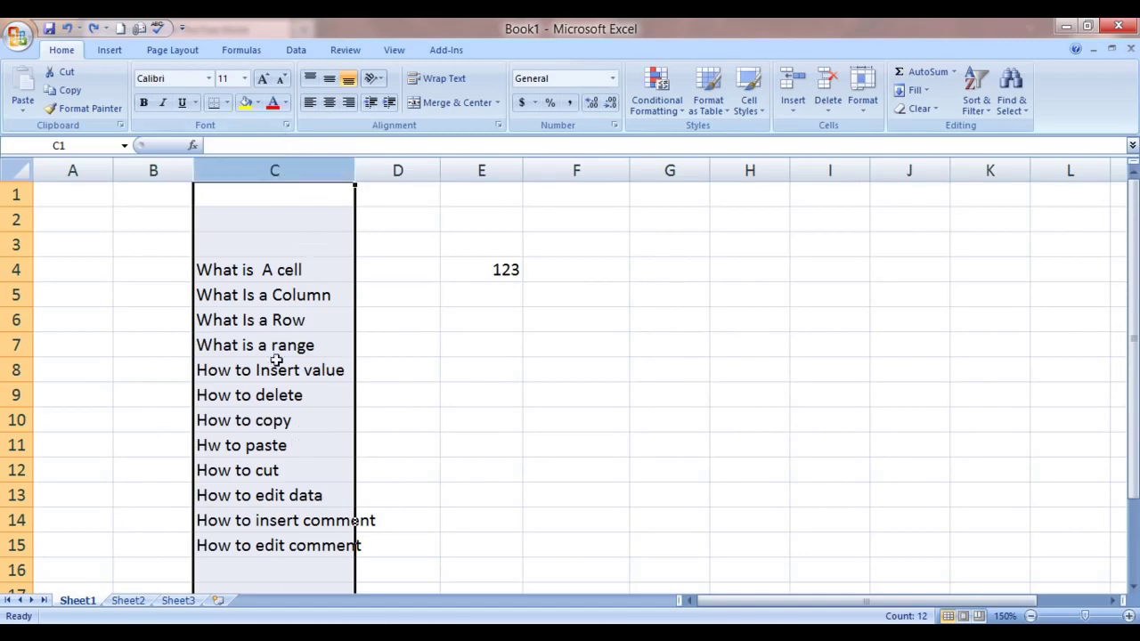
{"action": "left_click", "coordinate": [423, 336]}
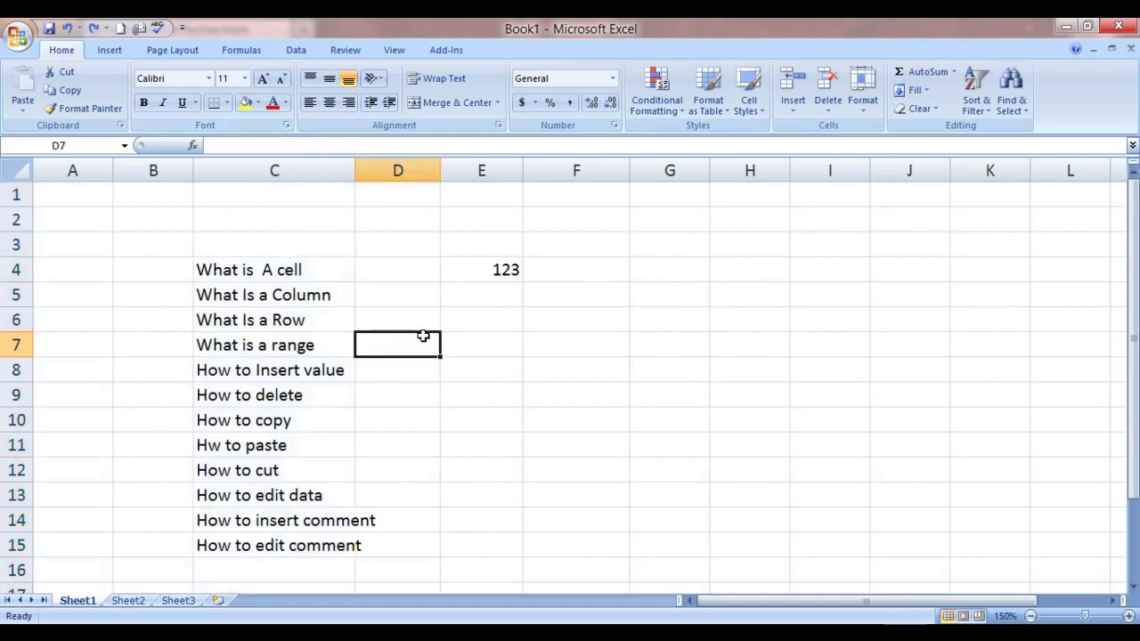
{"action": "left_click", "coordinate": [291, 324]}
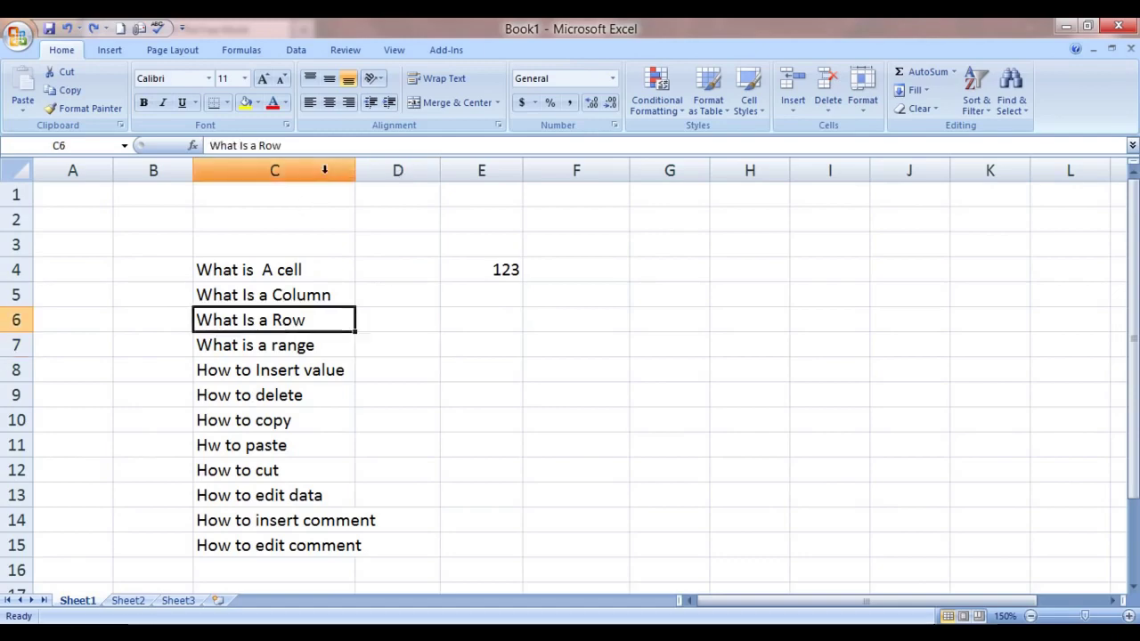
{"action": "left_click", "coordinate": [316, 170]}
{"action": "left_click", "coordinate": [384, 192]}
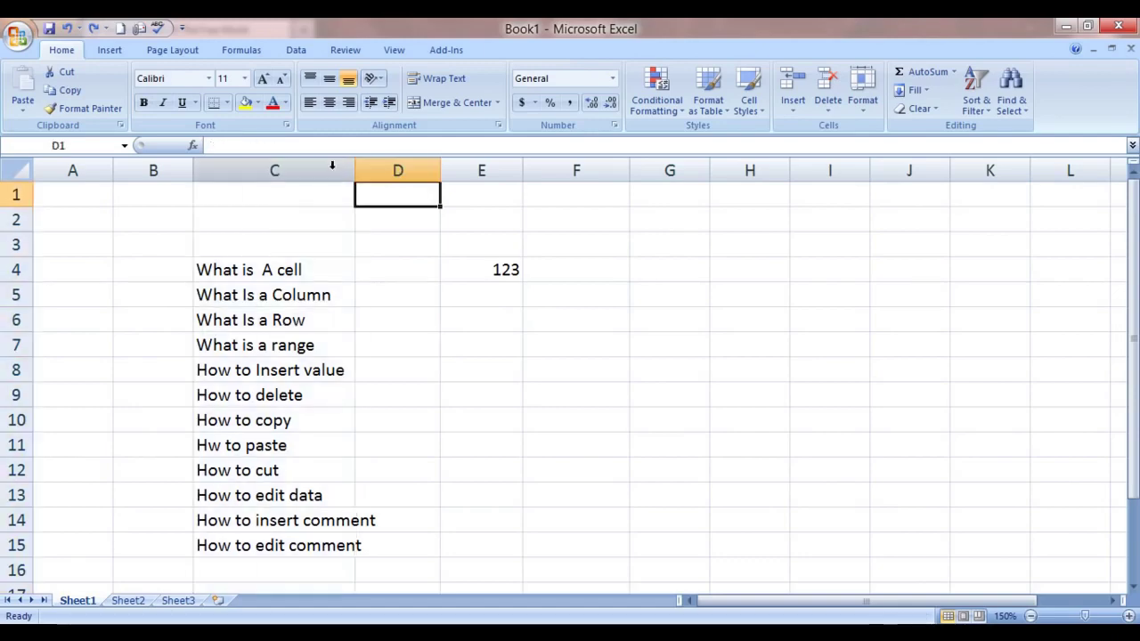
{"action": "left_click", "coordinate": [329, 167]}
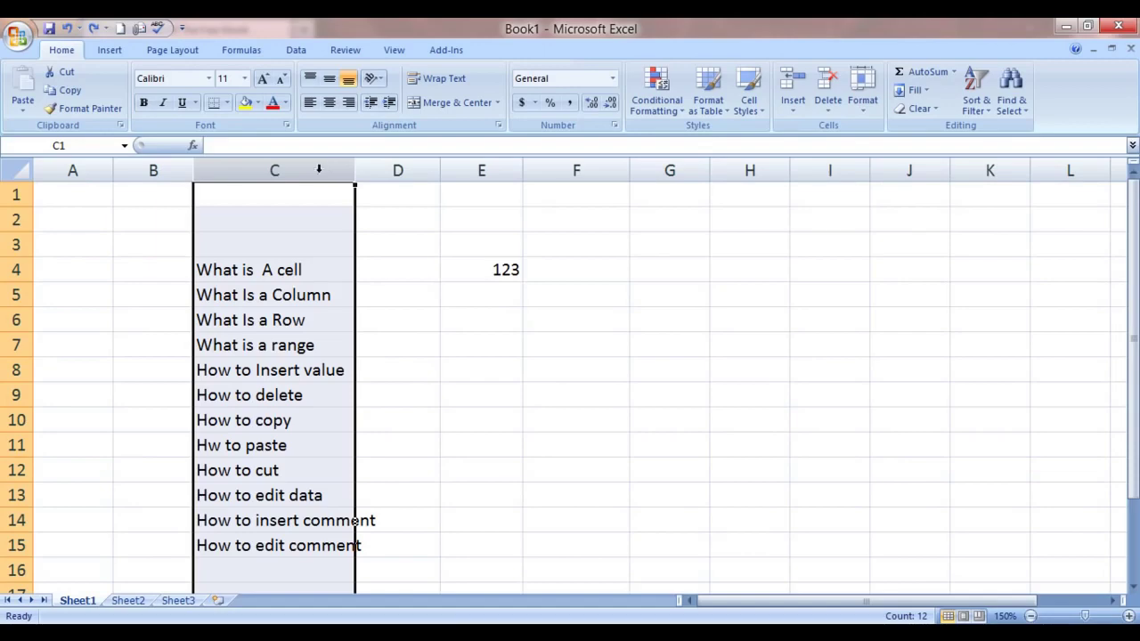
{"action": "left_click", "coordinate": [395, 170]}
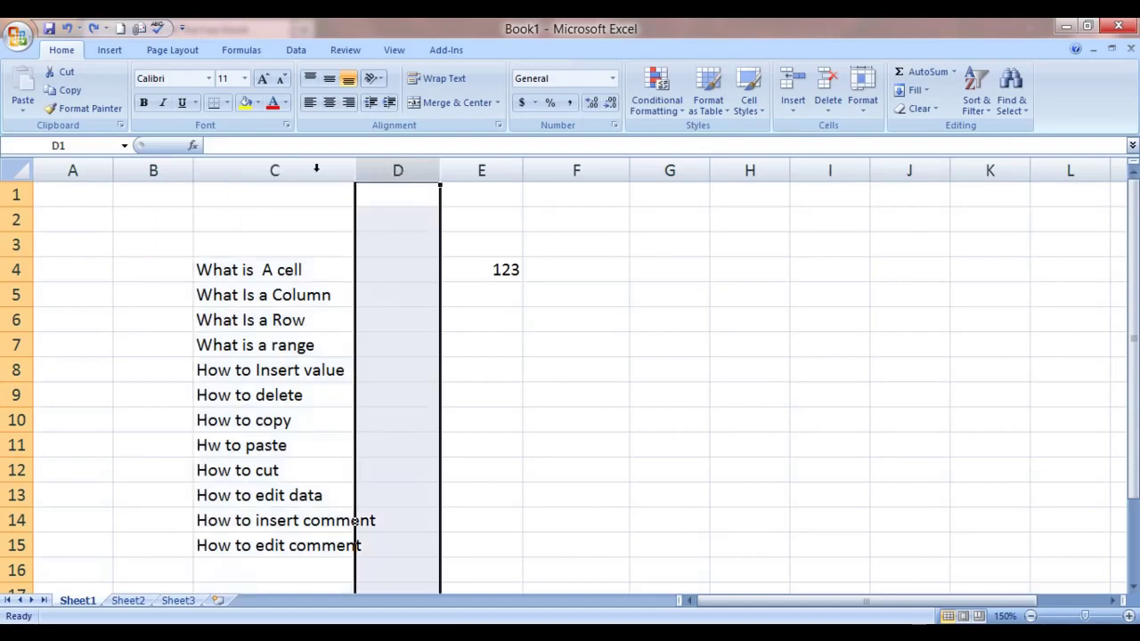
{"action": "left_click", "coordinate": [302, 168]}
{"action": "left_click", "coordinate": [380, 187]}
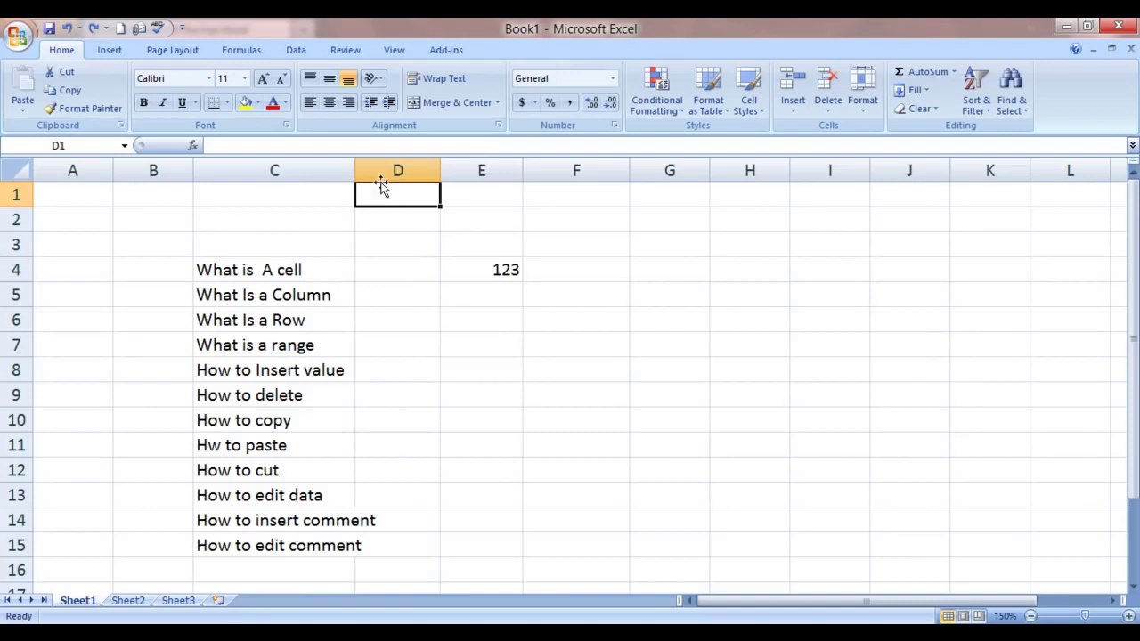
{"action": "left_click", "coordinate": [485, 158]}
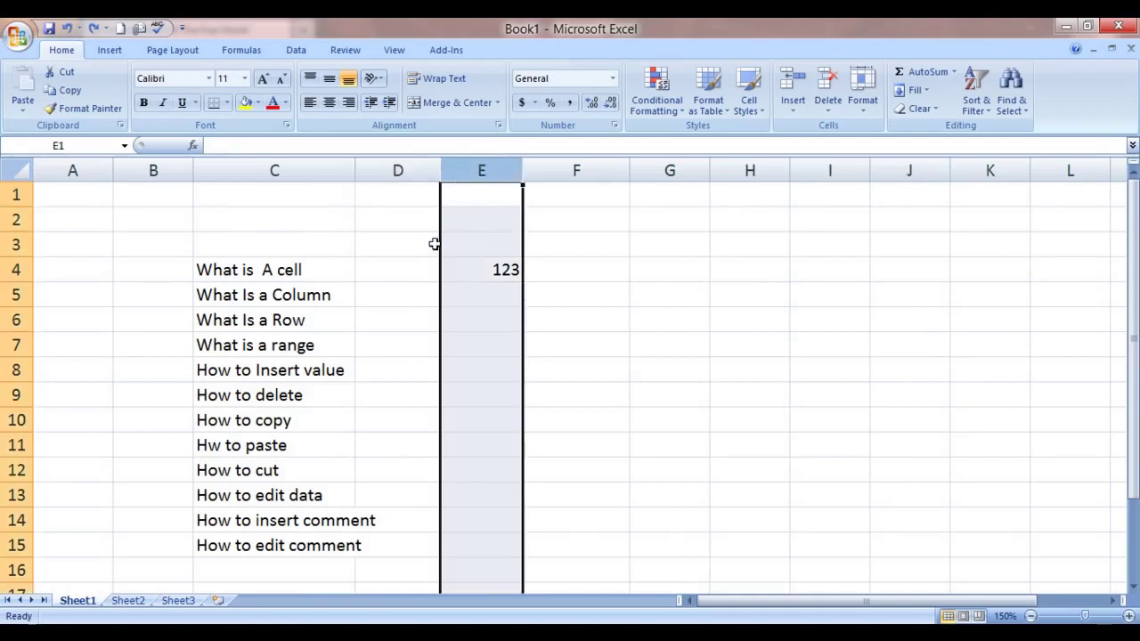
{"action": "right_click", "coordinate": [482, 218]}
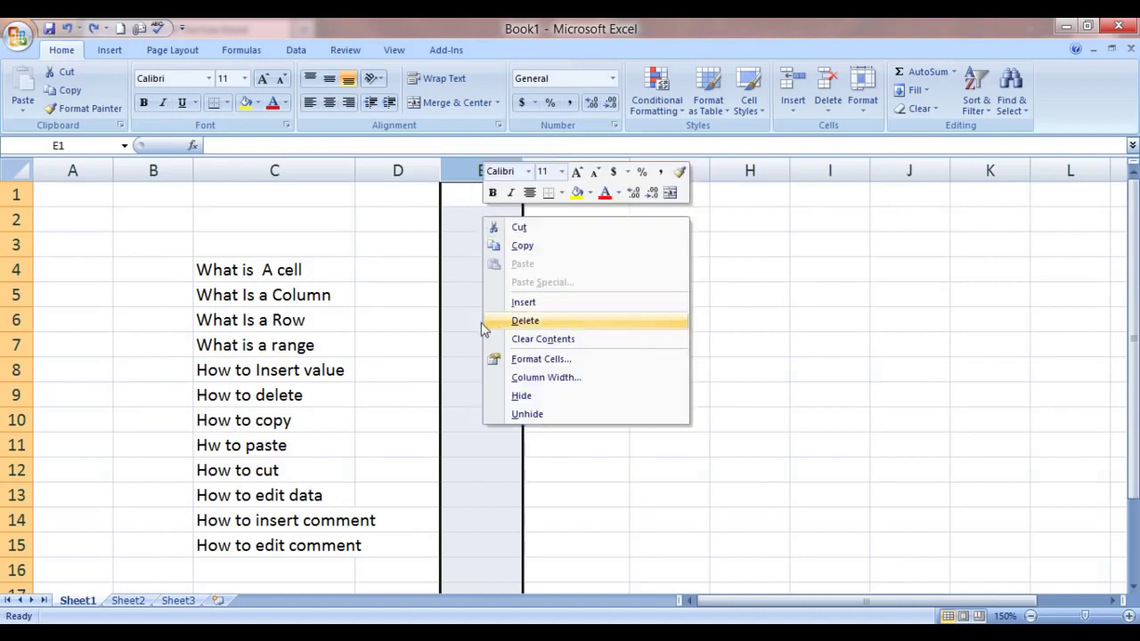
{"action": "left_click", "coordinate": [523, 303]}
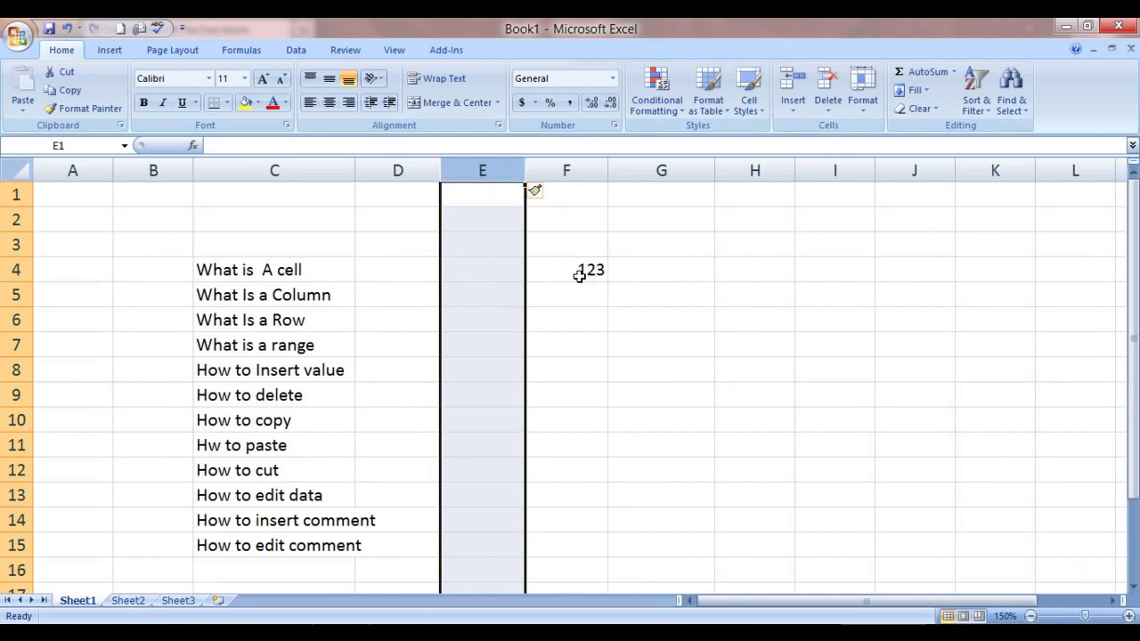
{"action": "right_click", "coordinate": [491, 170]}
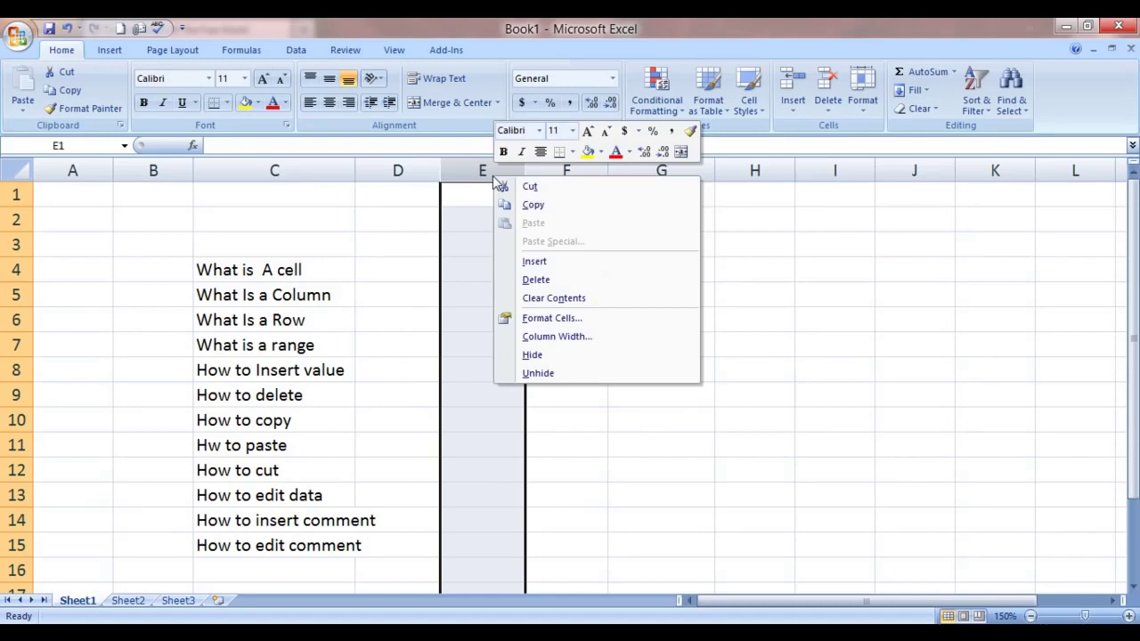
{"action": "left_click", "coordinate": [532, 261]}
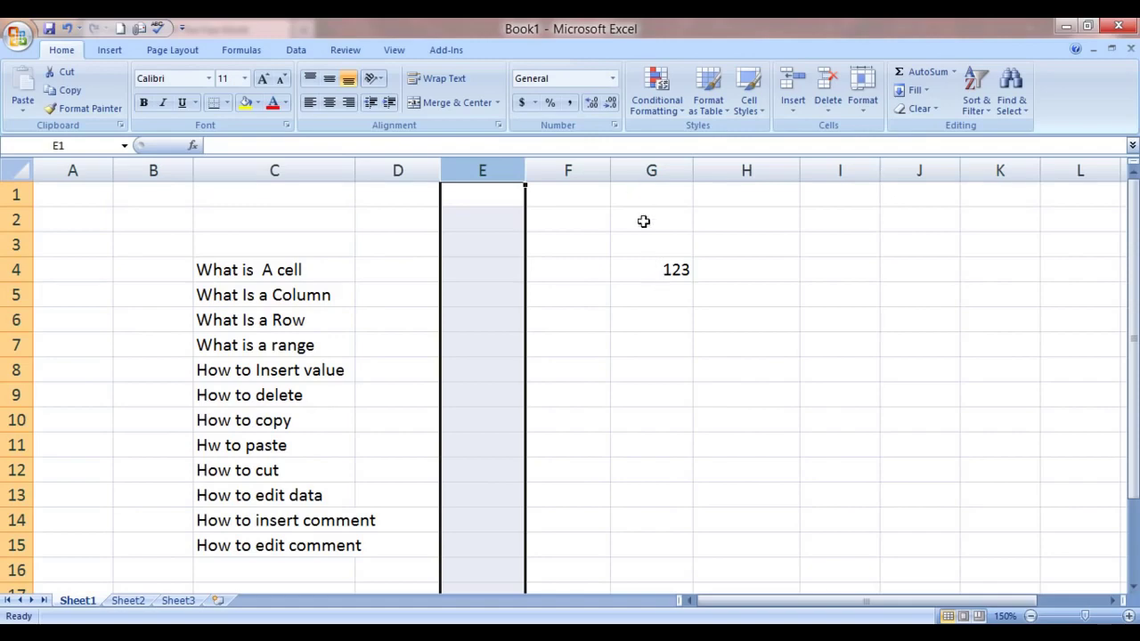
{"action": "right_click", "coordinate": [491, 167]}
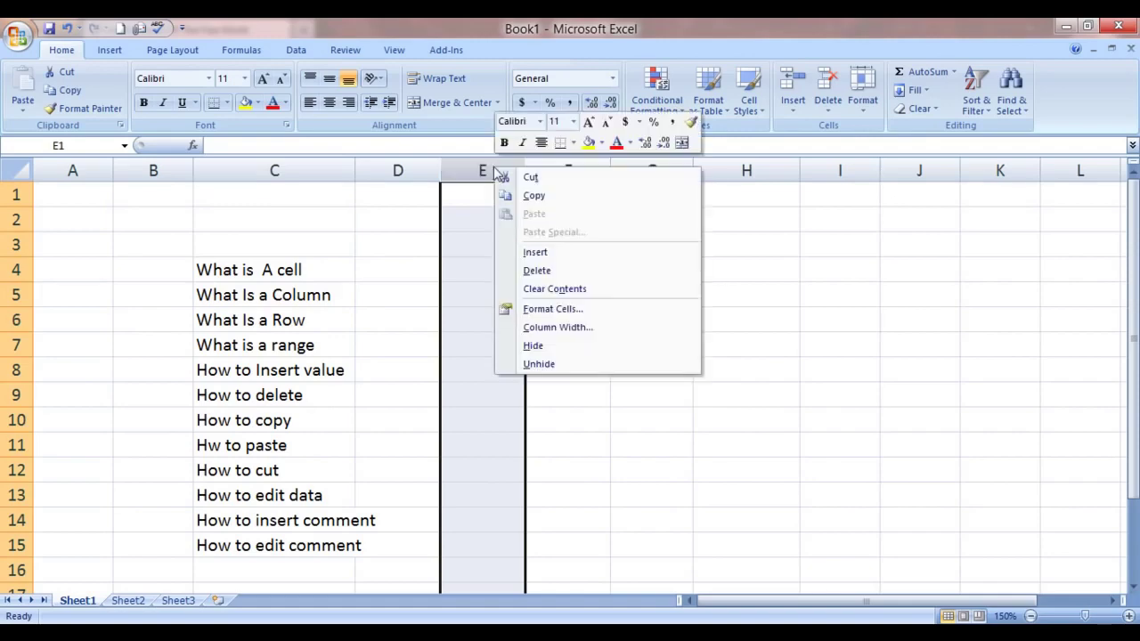
{"action": "left_click", "coordinate": [535, 254]}
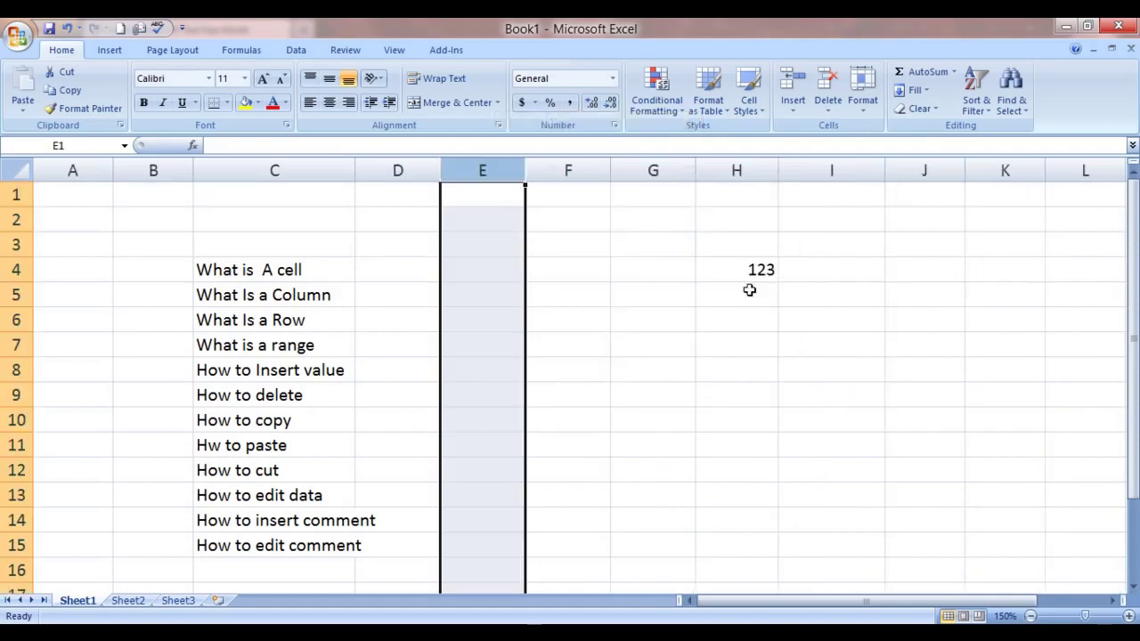
{"action": "right_click", "coordinate": [499, 174]}
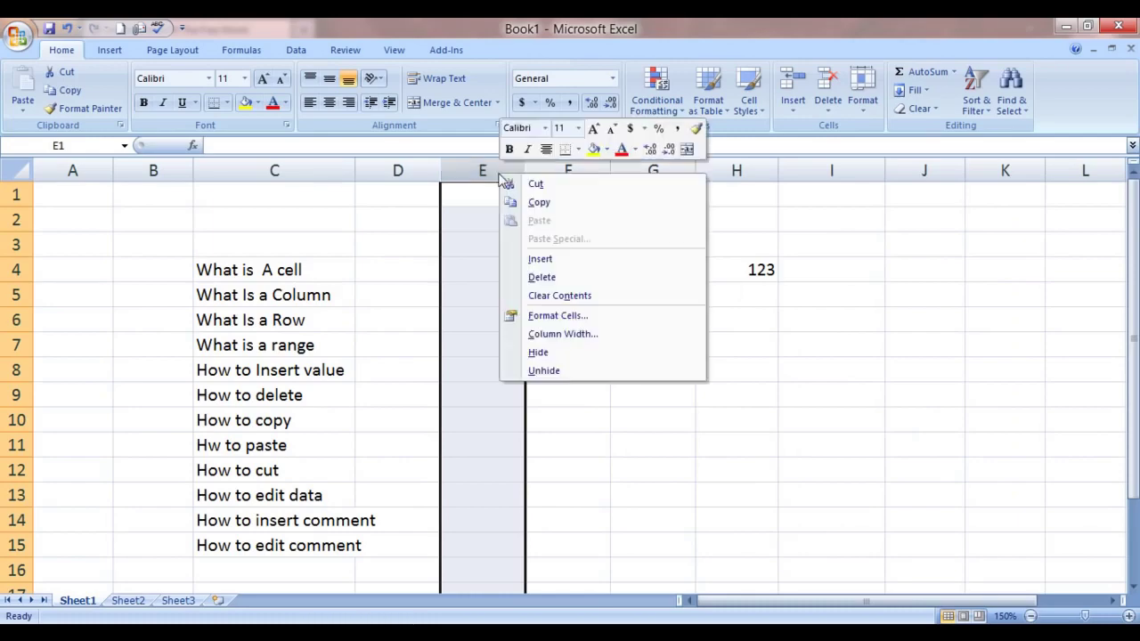
{"action": "left_click", "coordinate": [536, 277]}
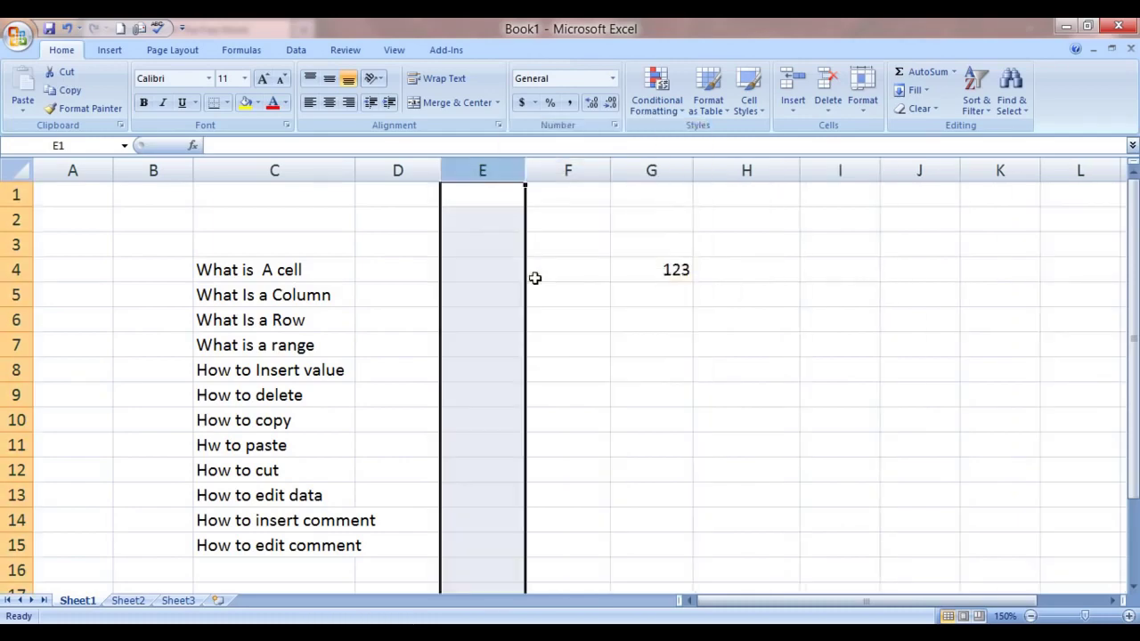
{"action": "right_click", "coordinate": [481, 169]}
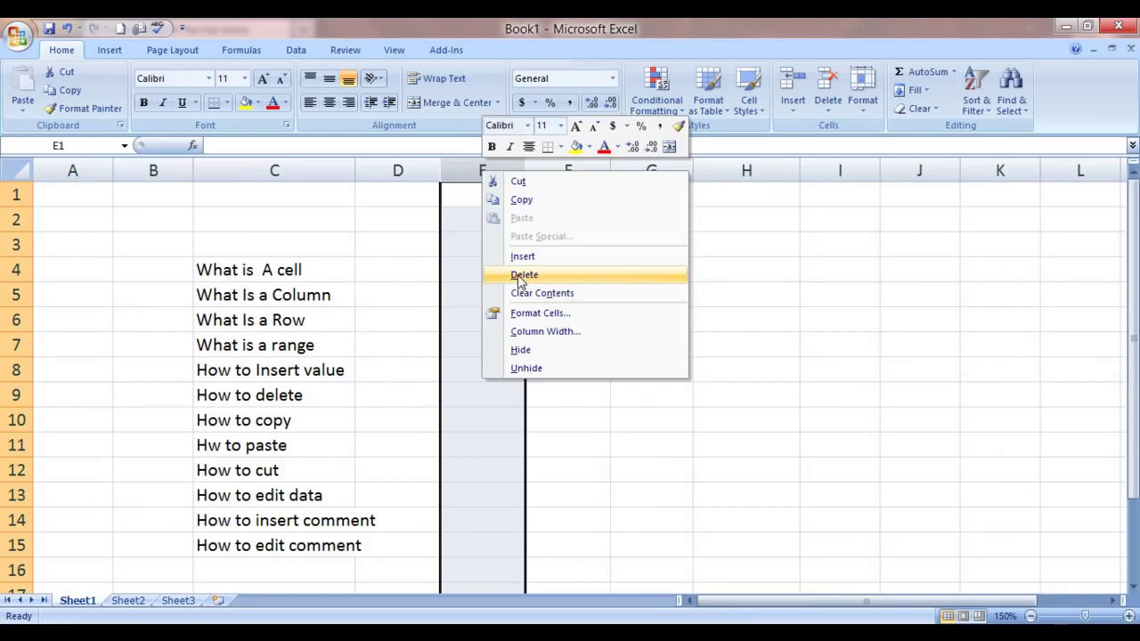
{"action": "left_click", "coordinate": [518, 274]}
{"action": "right_click", "coordinate": [483, 175]}
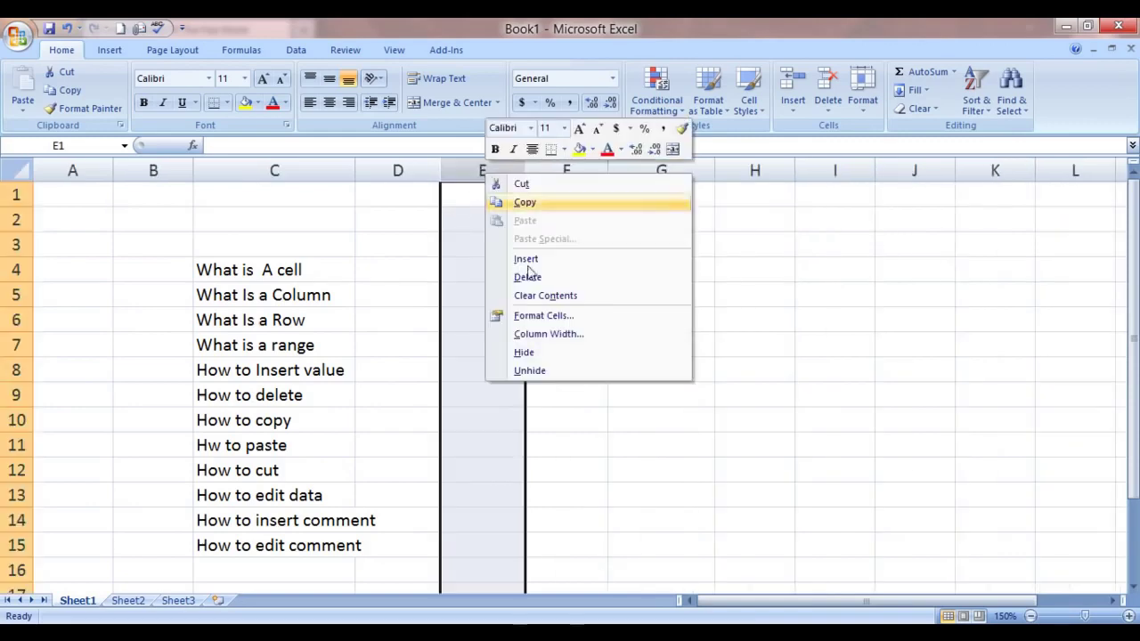
{"action": "left_click", "coordinate": [526, 278]}
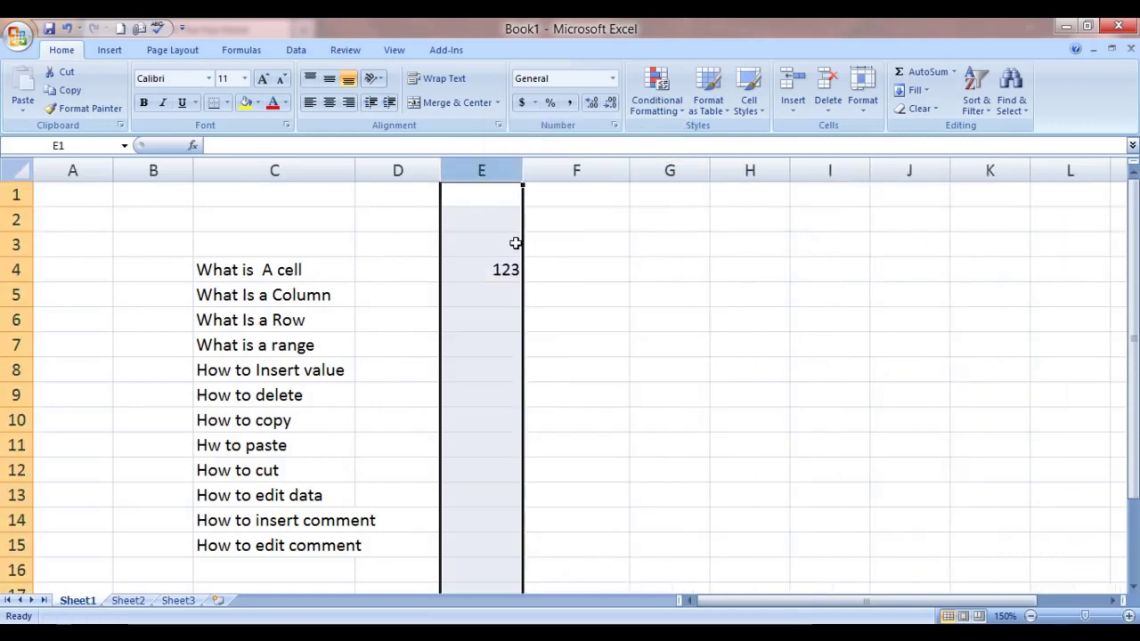
{"action": "left_click", "coordinate": [516, 243]}
{"action": "left_click", "coordinate": [485, 166]}
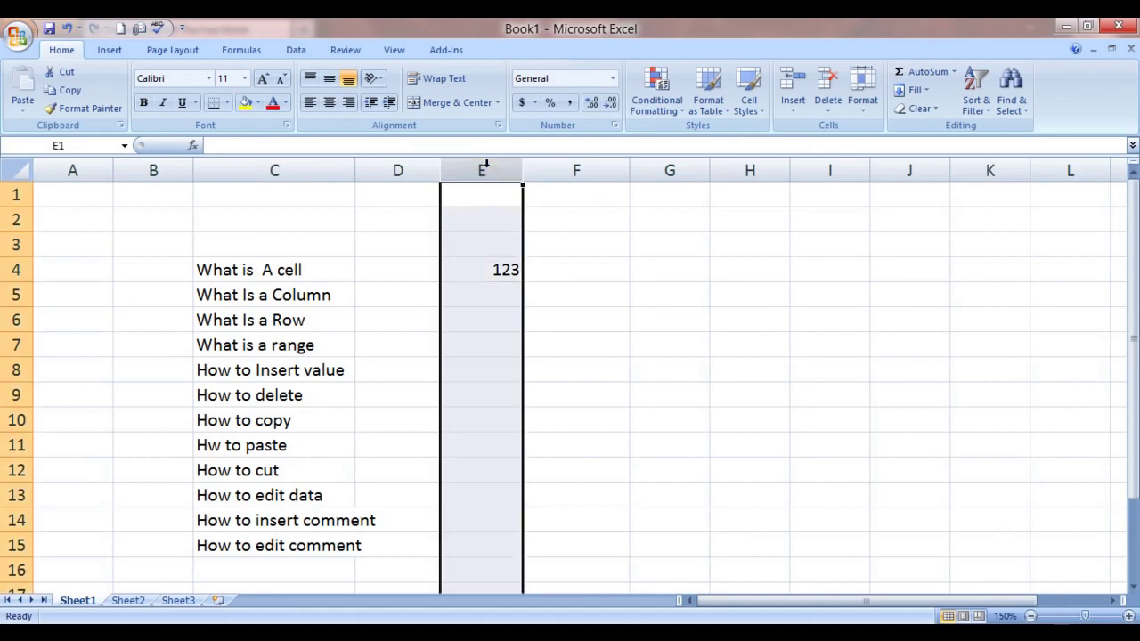
{"action": "key", "text": "ctrl+shift+plus"}
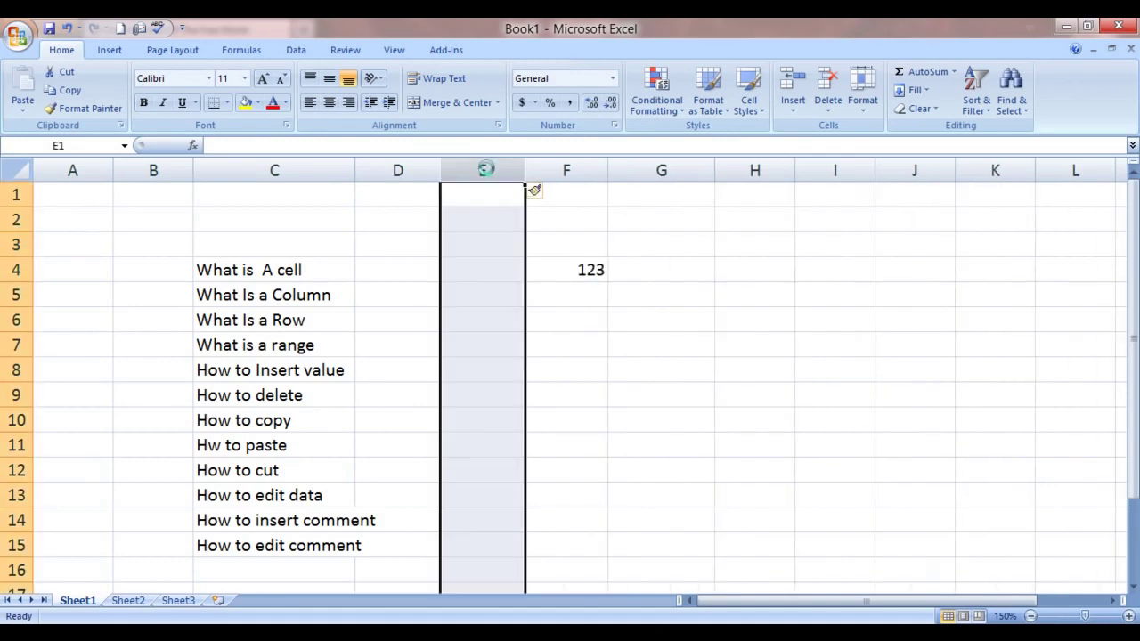
{"action": "key", "text": "ctrl+shift+plus"}
{"action": "key", "text": "ctrl+shift+plus"}
{"action": "key", "text": "ctrl+shift+plus"}
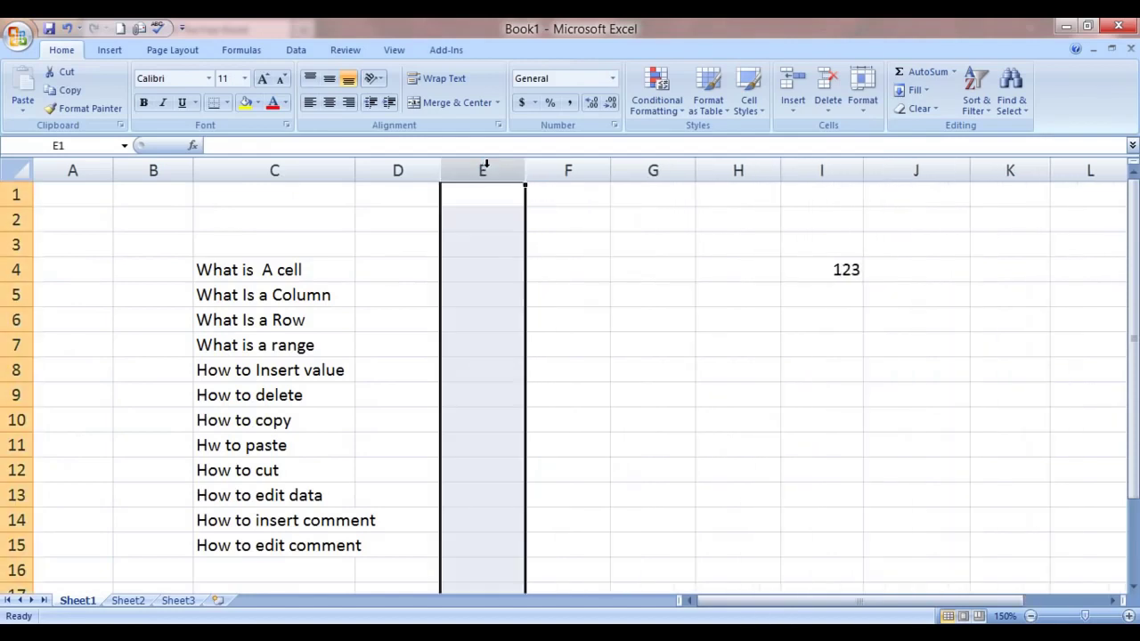
{"action": "key", "text": "ctrl+minus"}
{"action": "key", "text": "ctrl+minus"}
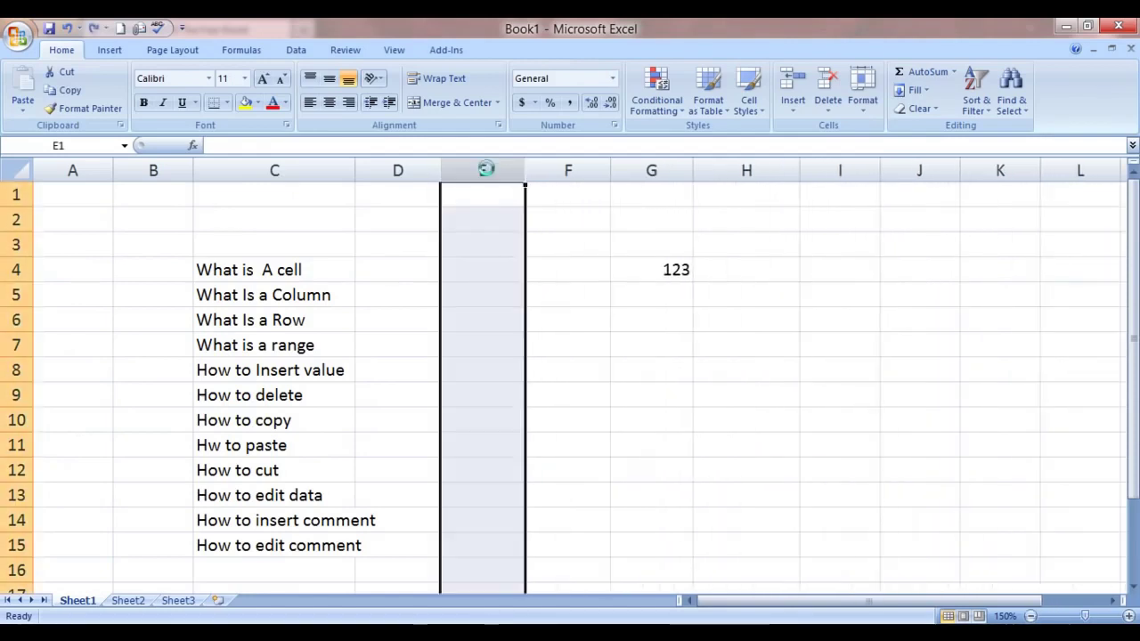
{"action": "key", "text": "ctrl+minus"}
{"action": "key", "text": "ctrl+minus"}
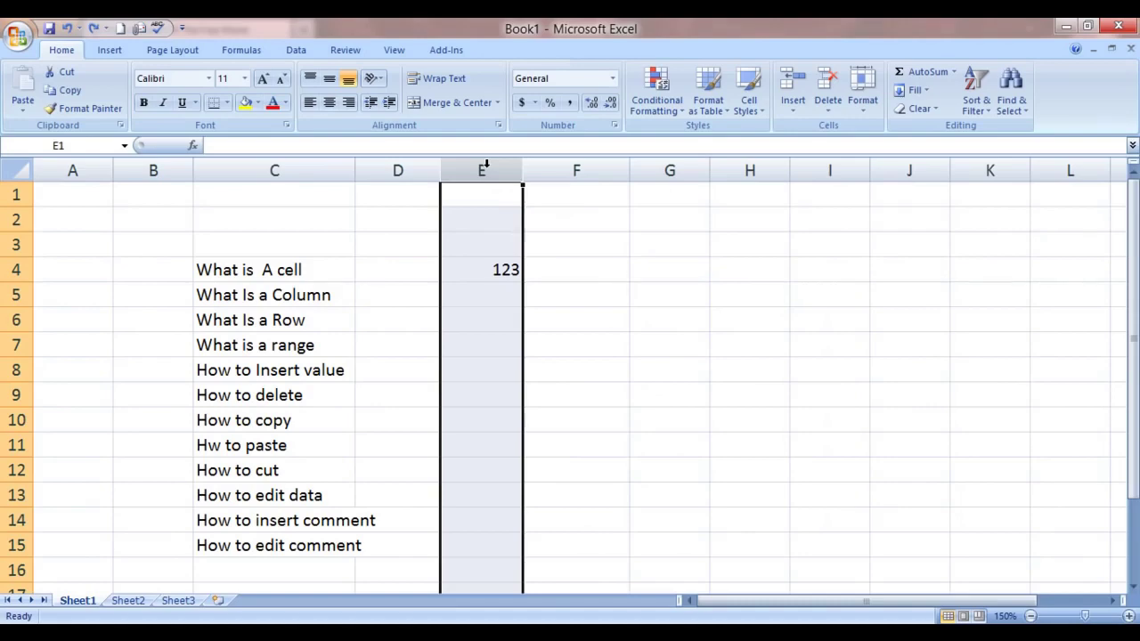
{"action": "right_click", "coordinate": [486, 165]}
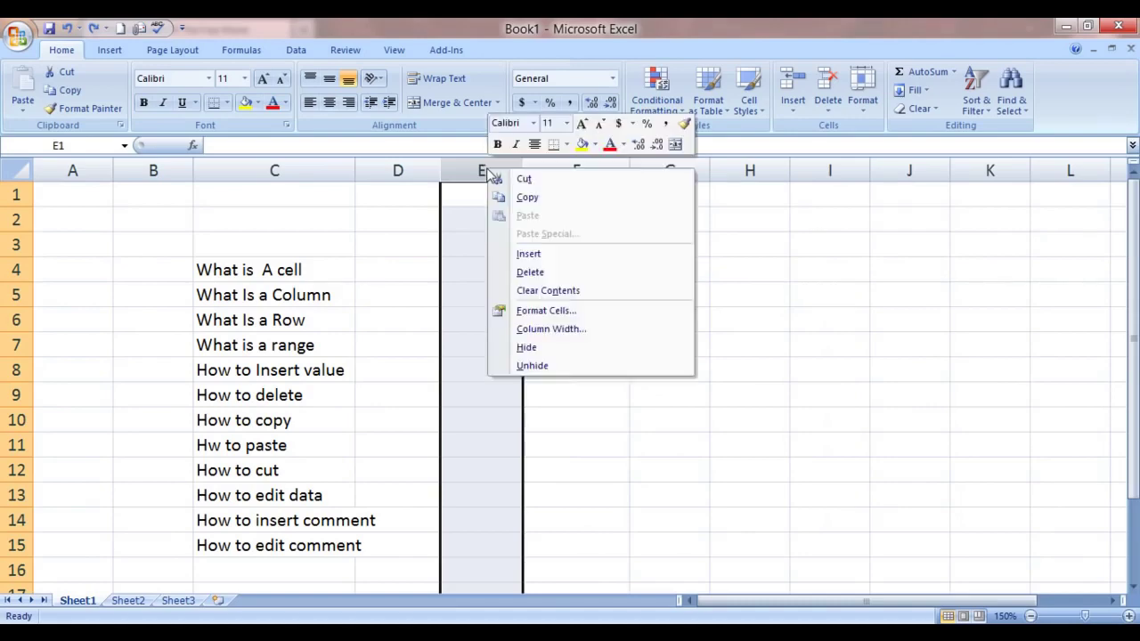
{"action": "left_click", "coordinate": [691, 273]}
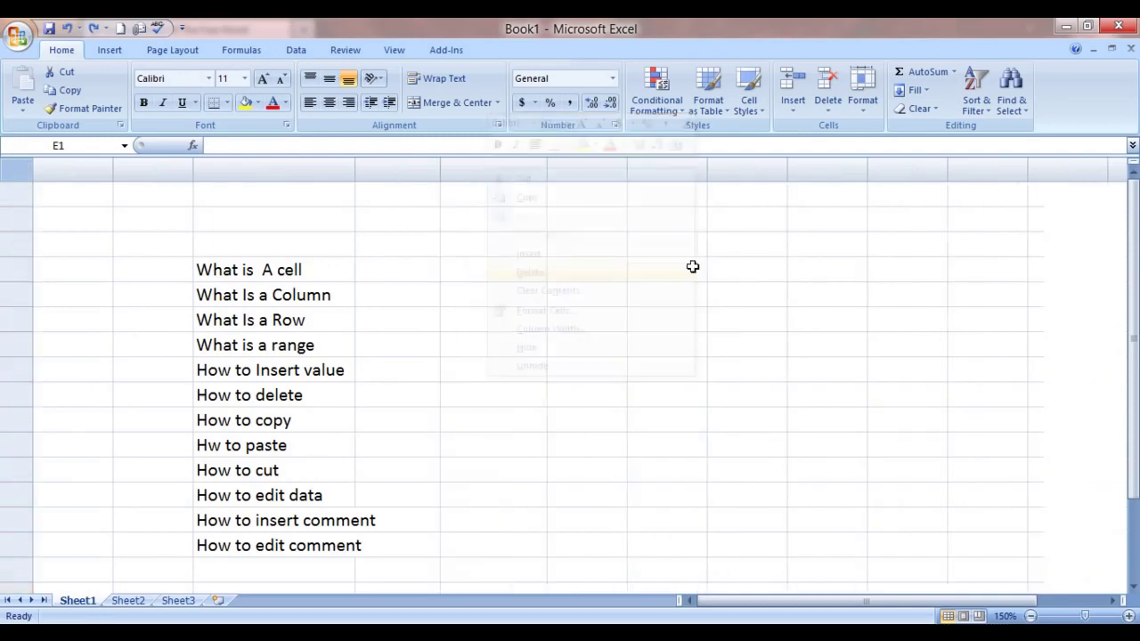
{"action": "key", "text": "ctrl+z"}
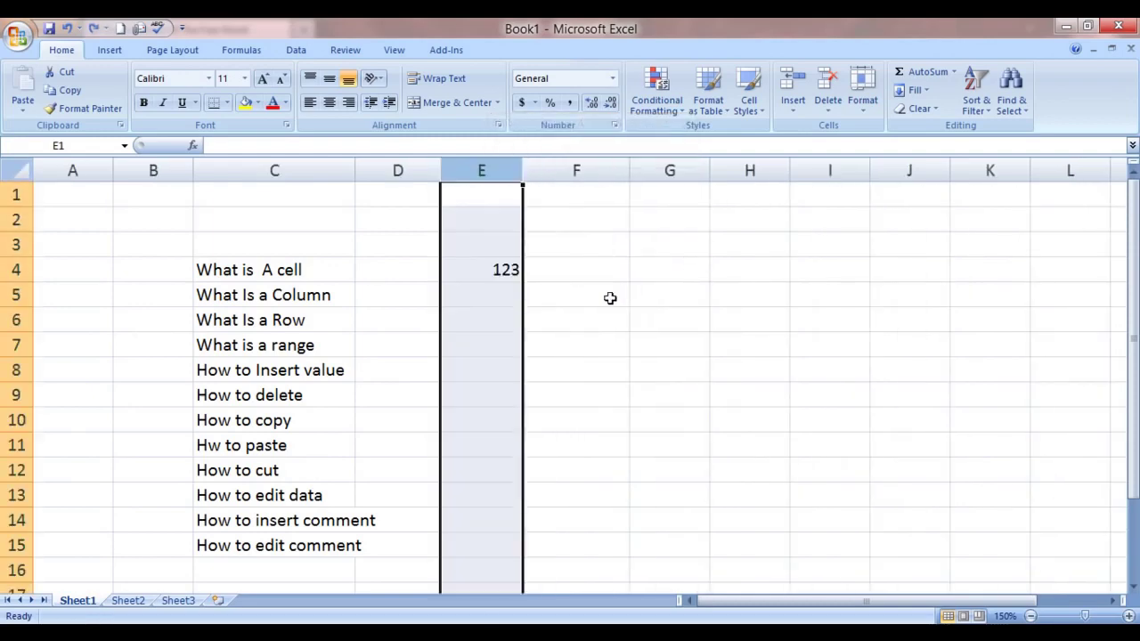
{"action": "left_click", "coordinate": [610, 297]}
{"action": "left_click", "coordinate": [271, 322]}
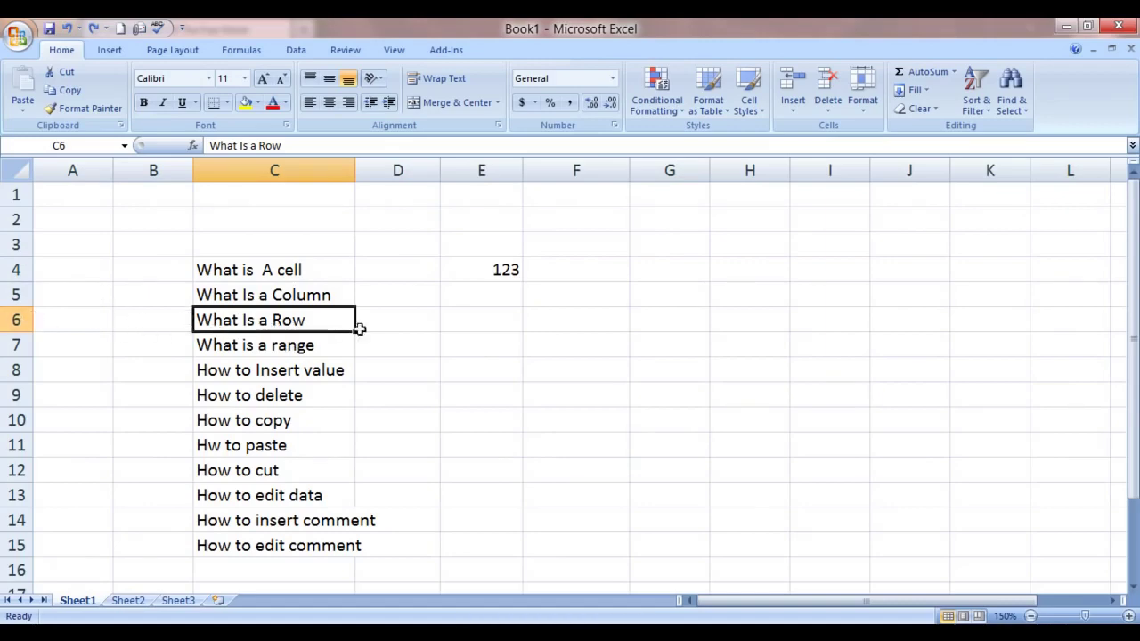
Step: Select rows 6, 7 and 8, extend from row 5 to row 9, then keep only row 5
{"action": "left_click", "coordinate": [700, 335]}
{"action": "left_click", "coordinate": [664, 320]}
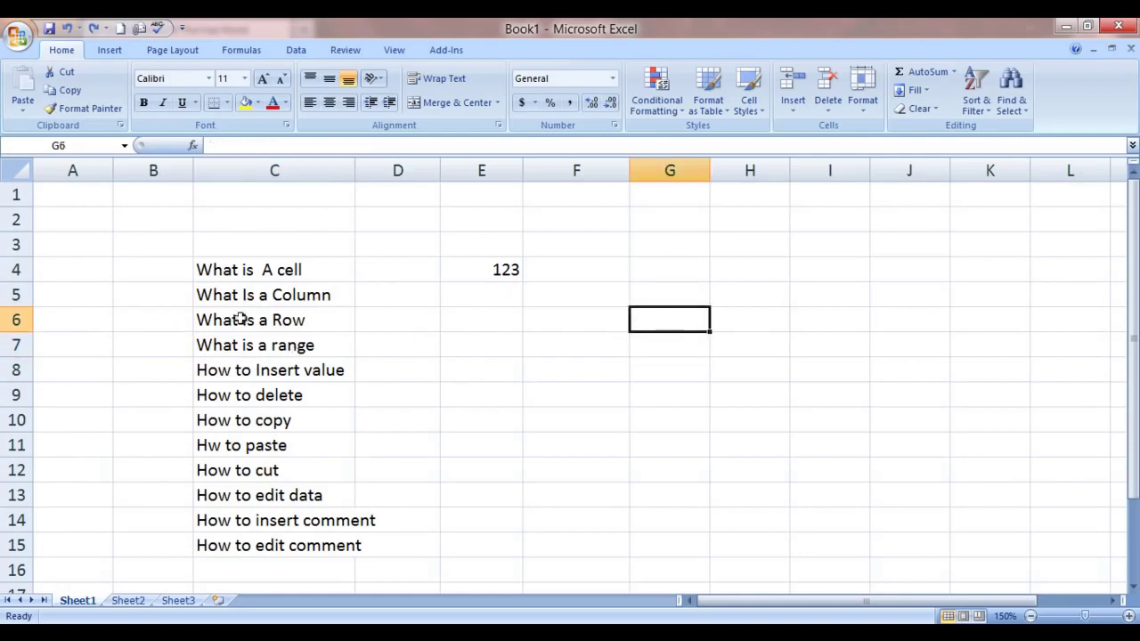
{"action": "left_click", "coordinate": [18, 321]}
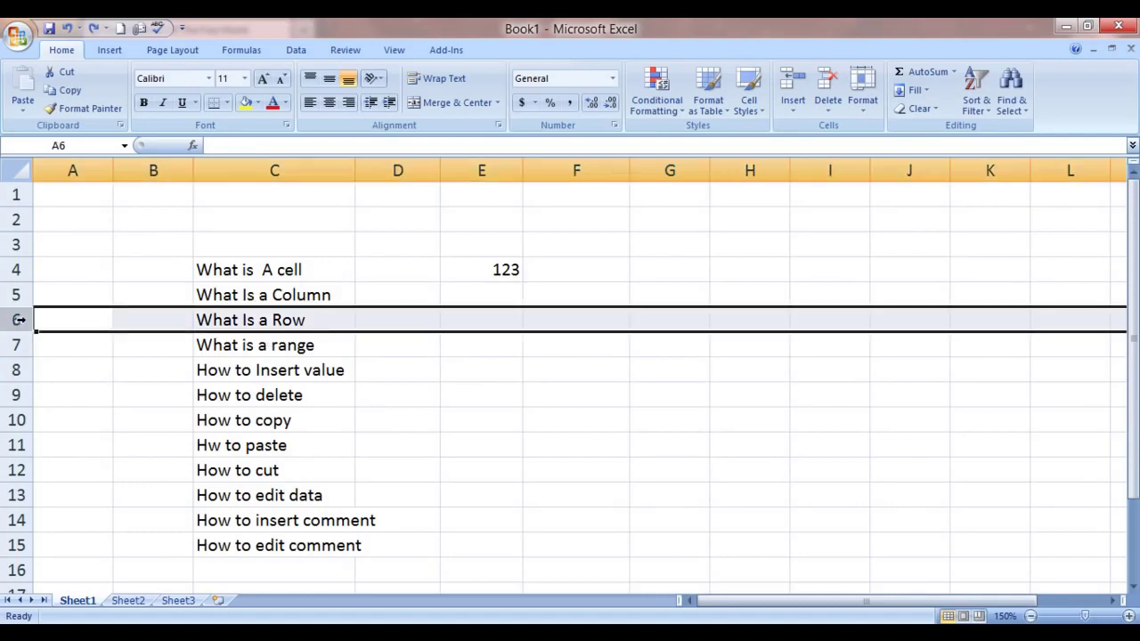
{"action": "left_click", "coordinate": [16, 344]}
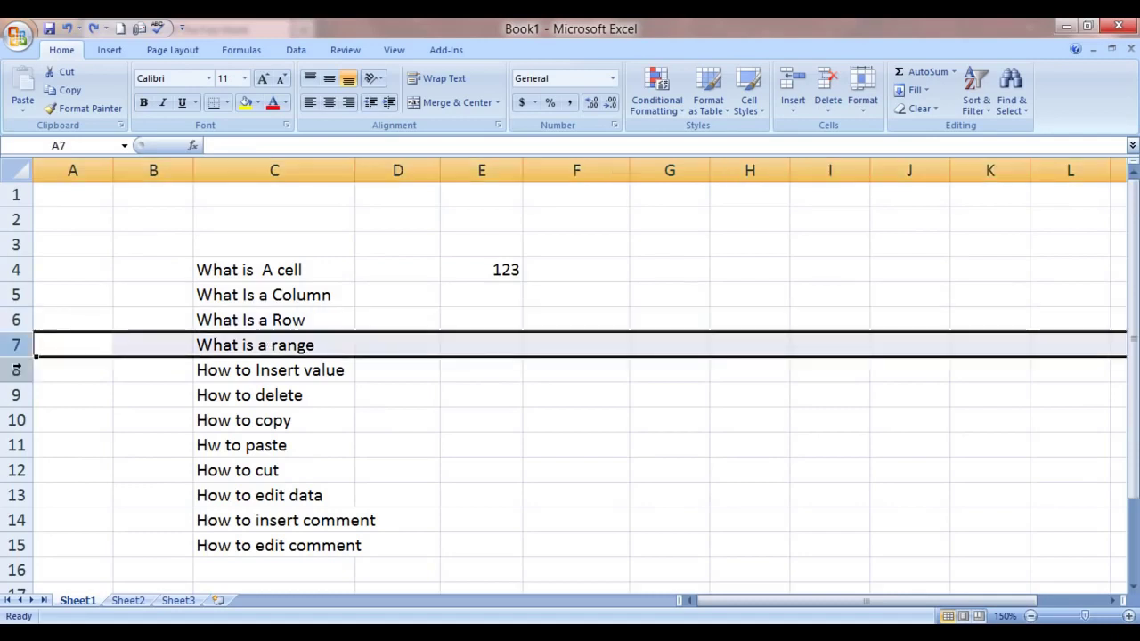
{"action": "left_click", "coordinate": [16, 369]}
{"action": "left_click", "coordinate": [16, 298]}
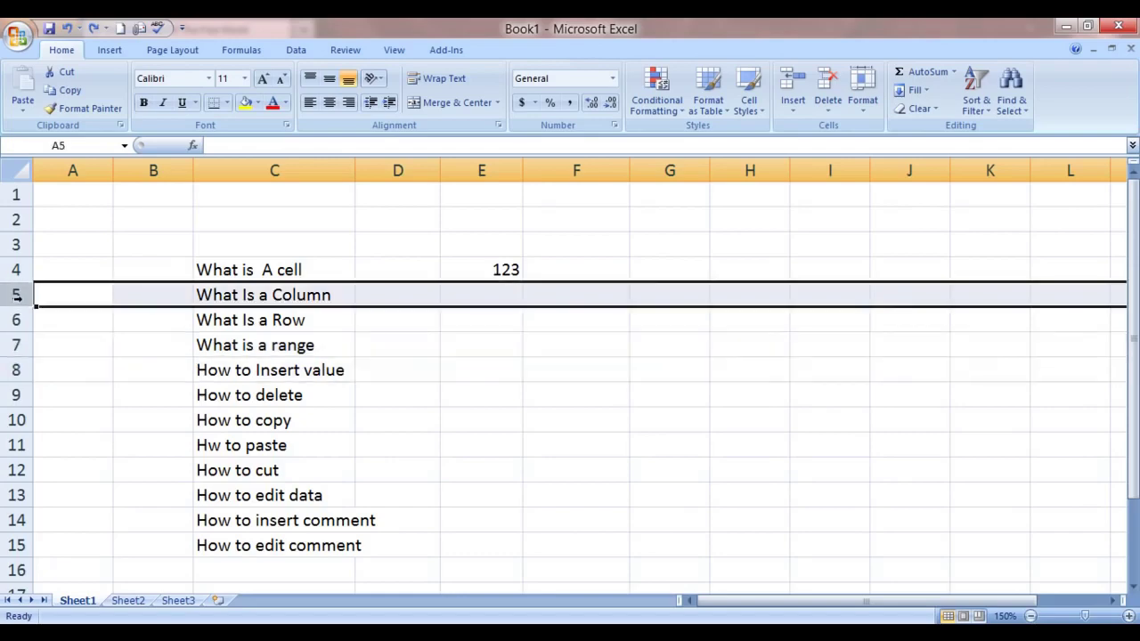
{"action": "key", "text": "shift+Down"}
{"action": "key", "text": "shift+Down"}
{"action": "key", "text": "shift+Down"}
{"action": "key", "text": "shift+Down"}
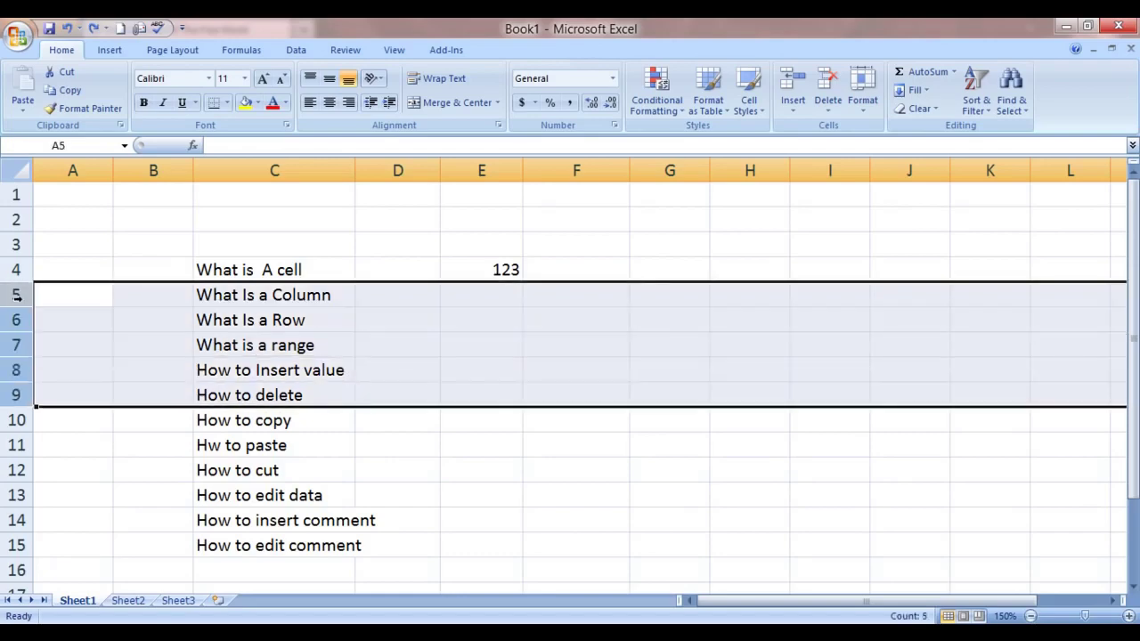
{"action": "left_click", "coordinate": [16, 296]}
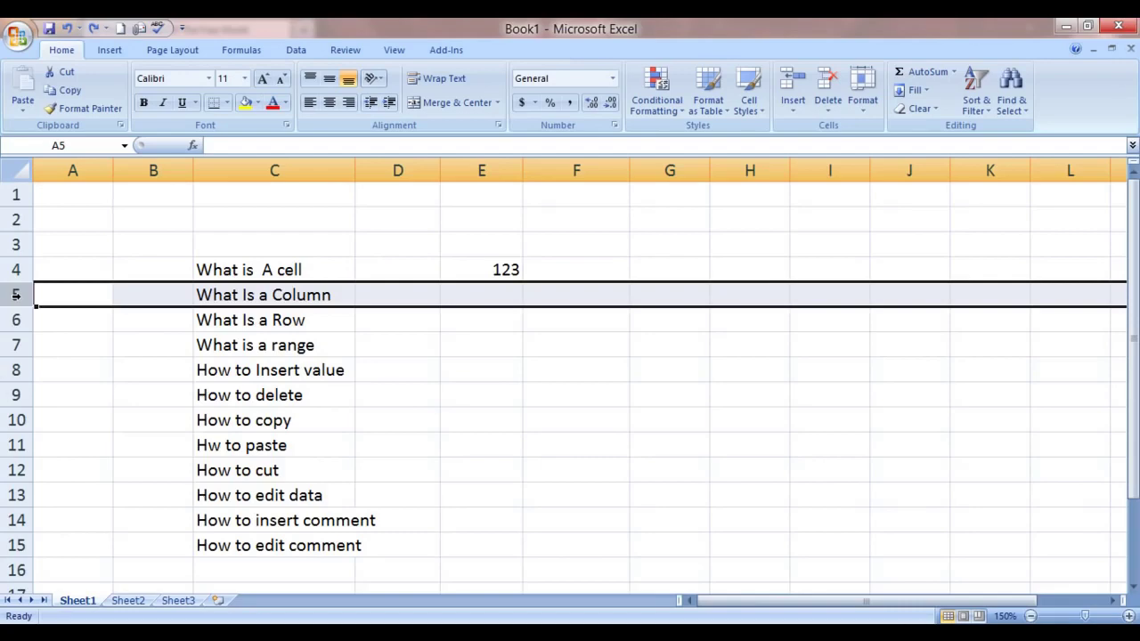
Step: Practise Shift+arrow row selections, select column A with Ctrl+Space, then row 5 with Shift+Space
{"action": "key", "text": "shift+Down"}
{"action": "key", "text": "shift+Down"}
{"action": "key", "text": "shift+Down"}
{"action": "key", "text": "shift+Down"}
{"action": "key", "text": "shift+Down"}
{"action": "key", "text": "shift+Down"}
{"action": "key", "text": "shift+Down"}
{"action": "key", "text": "shift+Down"}
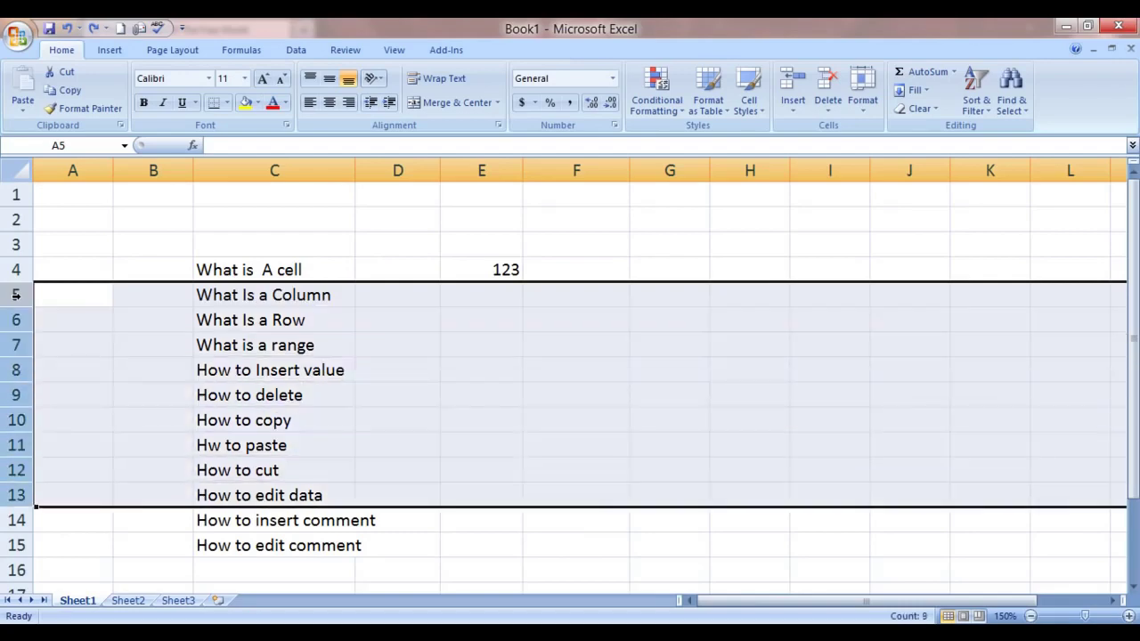
{"action": "key", "text": "shift+Up"}
{"action": "key", "text": "shift+Up"}
{"action": "key", "text": "shift+Up"}
{"action": "key", "text": "shift+Up"}
{"action": "key", "text": "shift+Up"}
{"action": "key", "text": "shift+Up"}
{"action": "key", "text": "shift+Up"}
{"action": "key", "text": "shift+Up"}
{"action": "key", "text": "shift+Up"}
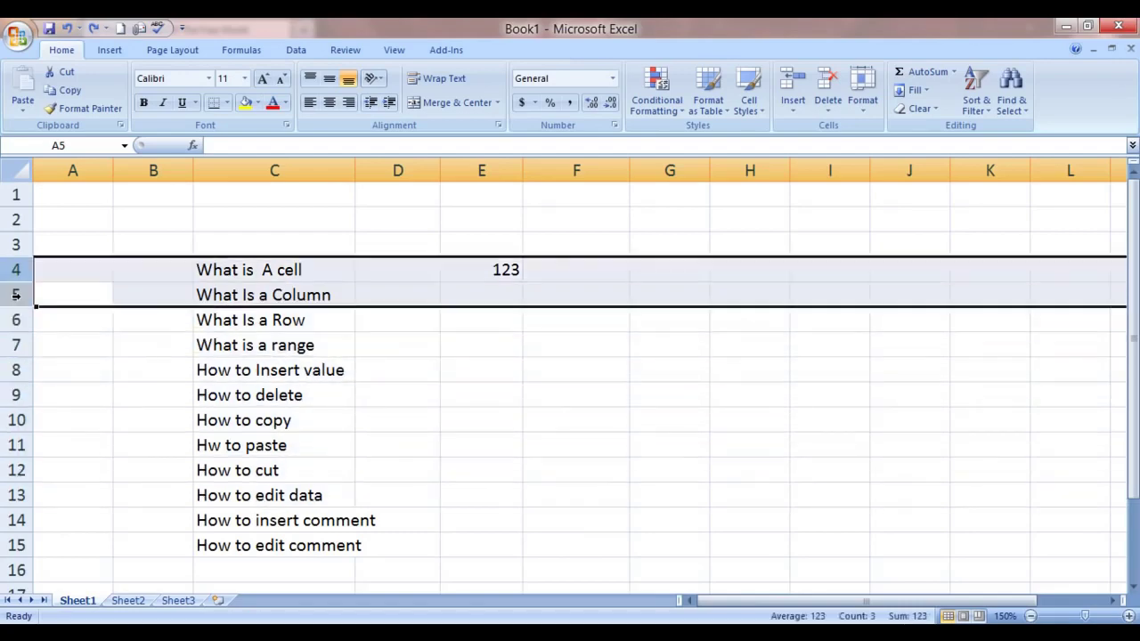
{"action": "key", "text": "shift+Up"}
{"action": "key", "text": "shift+Up"}
{"action": "key", "text": "shift+Up"}
{"action": "key", "text": "shift+Down"}
{"action": "key", "text": "shift+Down"}
{"action": "key", "text": "shift+Down"}
{"action": "key", "text": "shift+Down"}
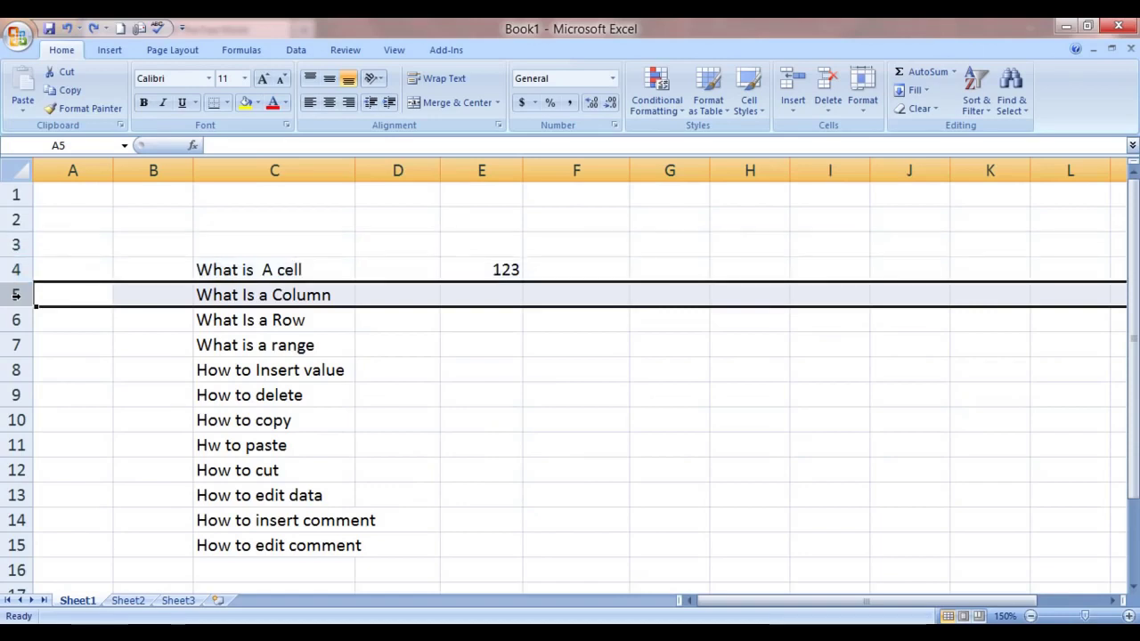
{"action": "key", "text": "Right"}
{"action": "key", "text": "Left"}
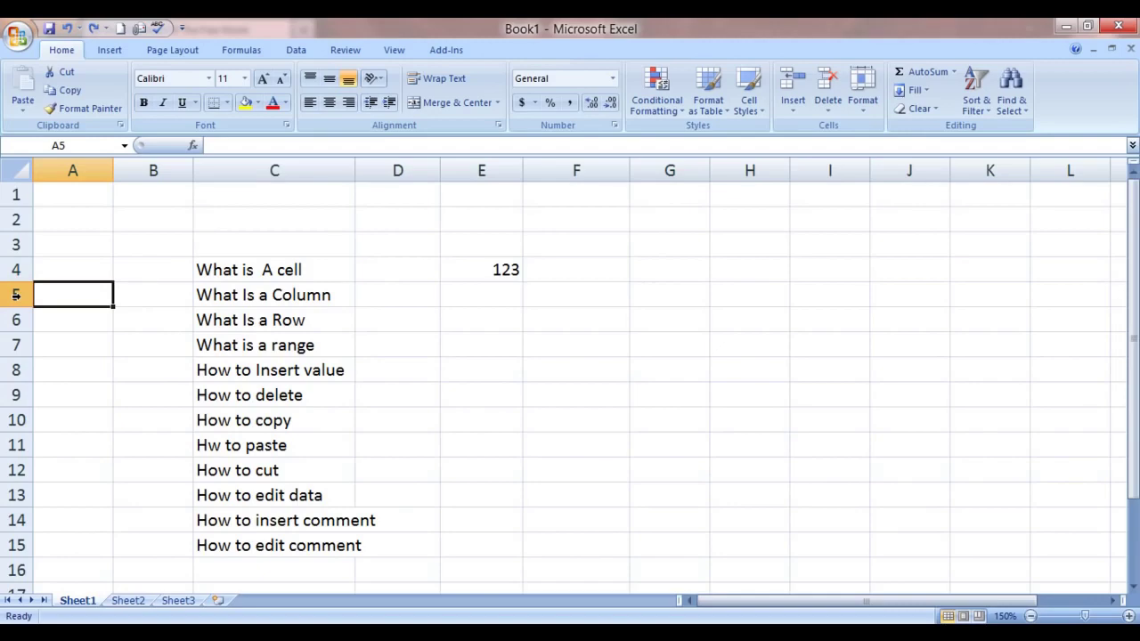
{"action": "key", "text": "ctrl+space"}
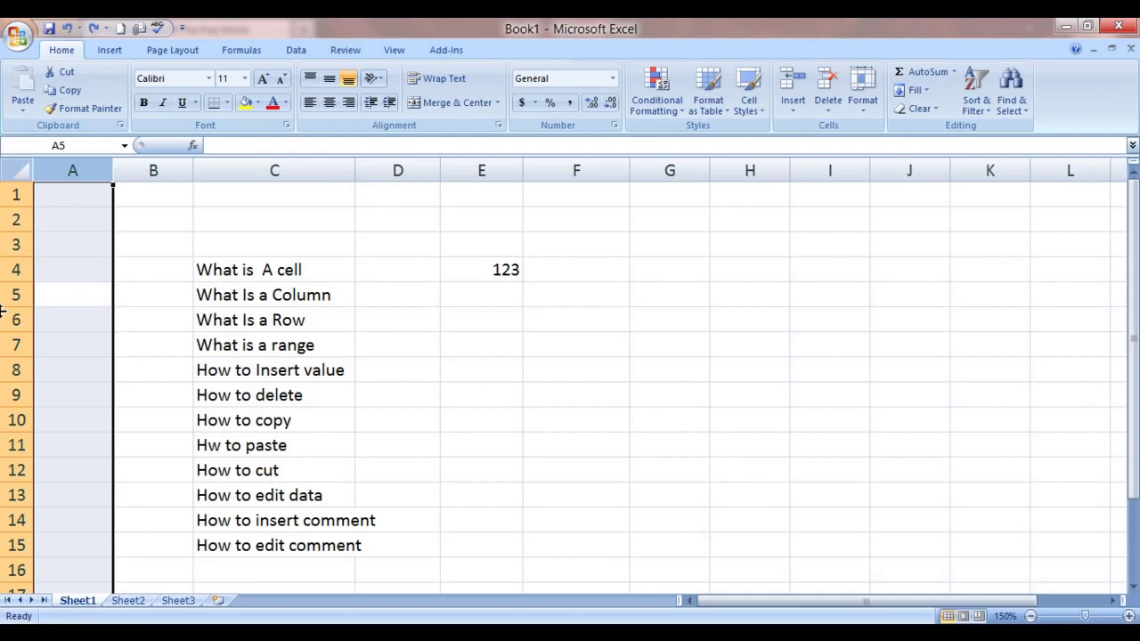
{"action": "key", "text": "Right"}
{"action": "key", "text": "Left"}
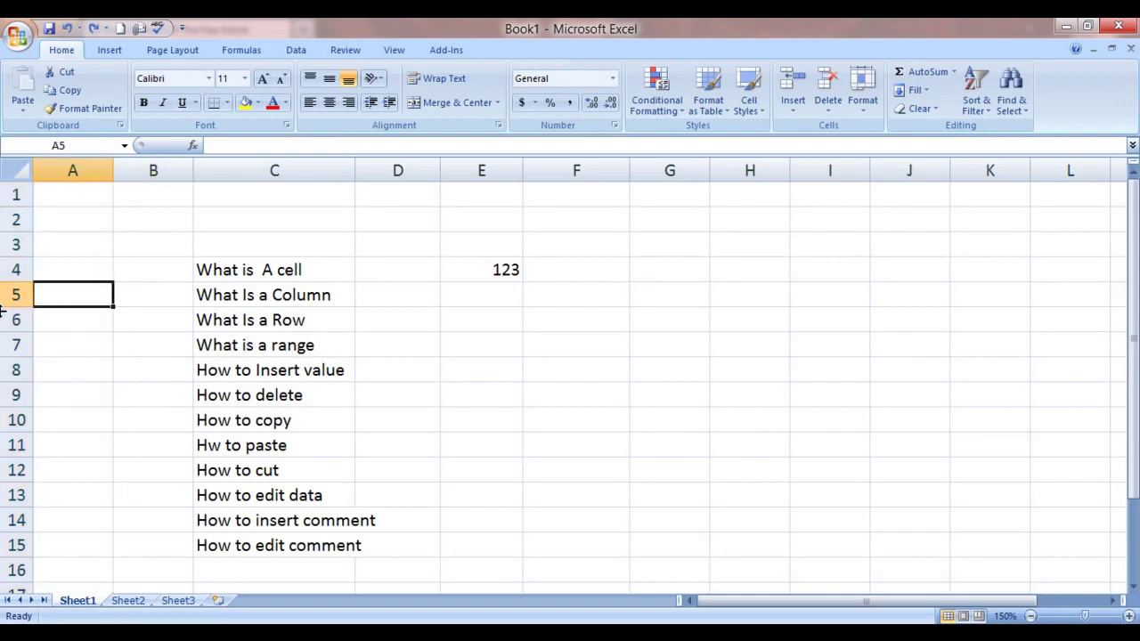
{"action": "key", "text": "shift+space"}
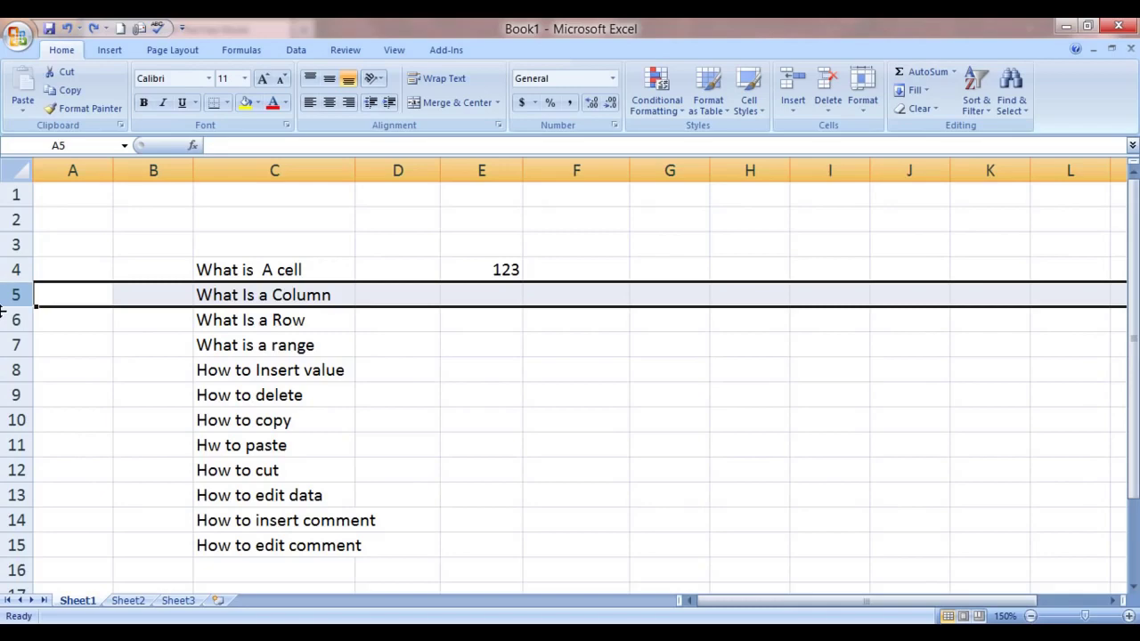
Step: Select row 6 holding 'What Is a Row' and bring up its context menu with Shift+F10
{"action": "key", "text": "Down"}
{"action": "key", "text": "Down"}
{"action": "key", "text": "Down"}
{"action": "key", "text": "Up"}
{"action": "key", "text": "Up"}
{"action": "key", "text": "Right"}
{"action": "key", "text": "Right"}
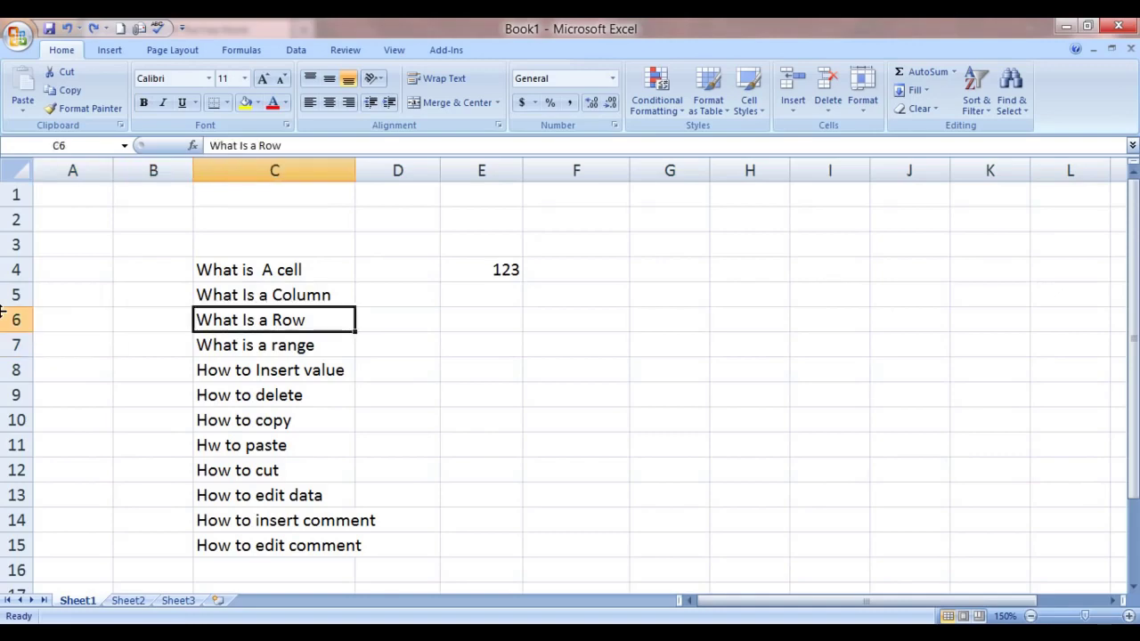
{"action": "key", "text": "Left"}
{"action": "key", "text": "Right"}
{"action": "key", "text": "shift+space"}
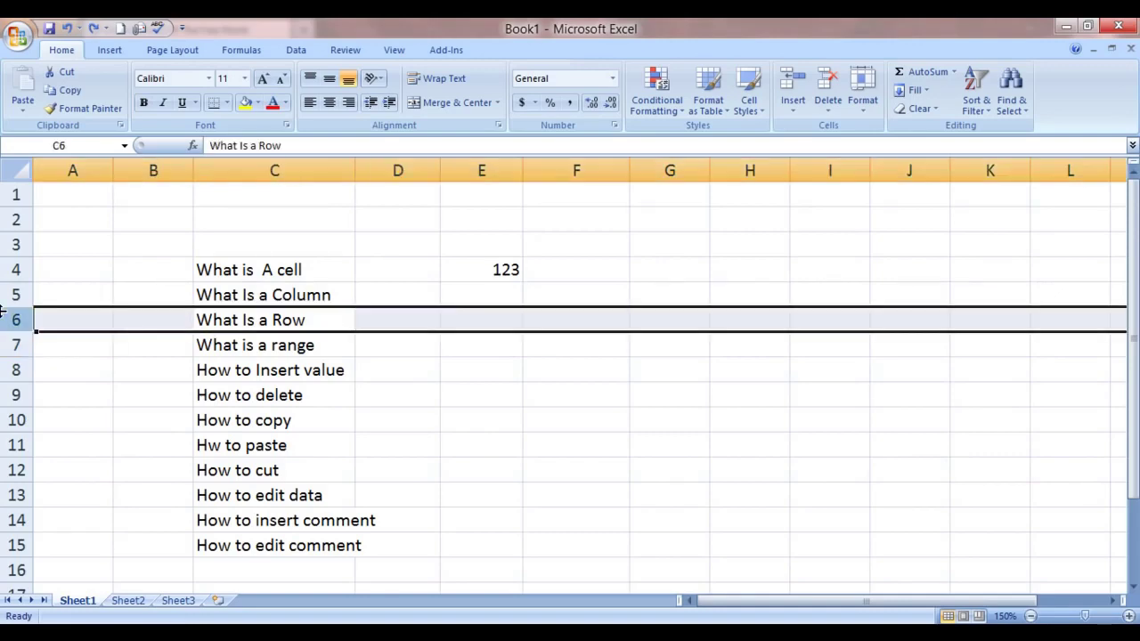
{"action": "key", "text": "shift+F10"}
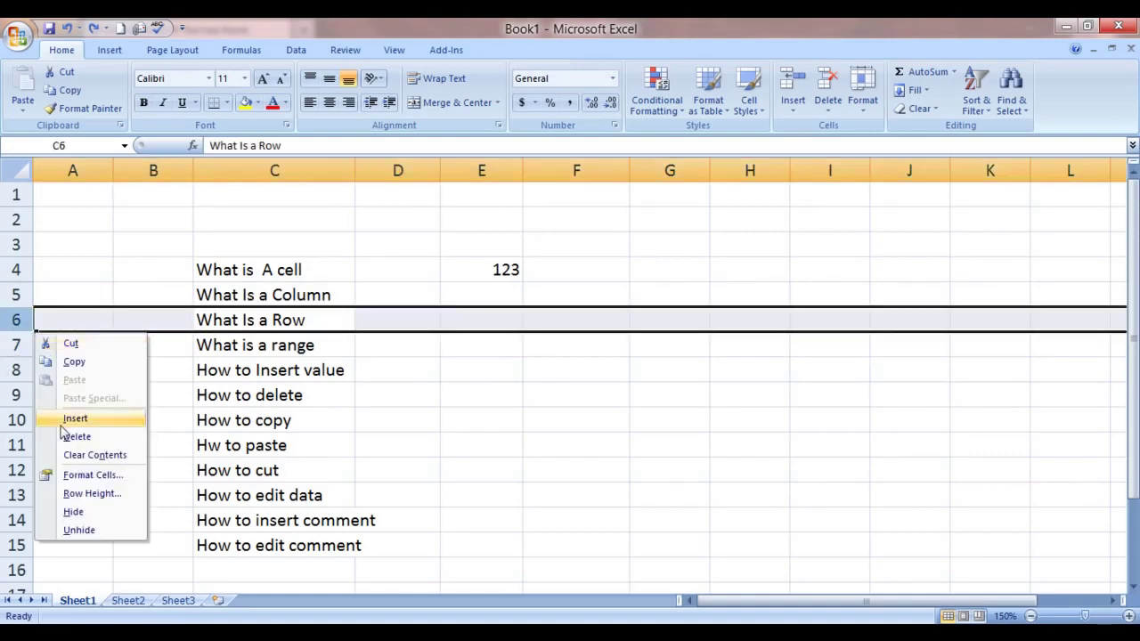
{"action": "left_click", "coordinate": [75, 419]}
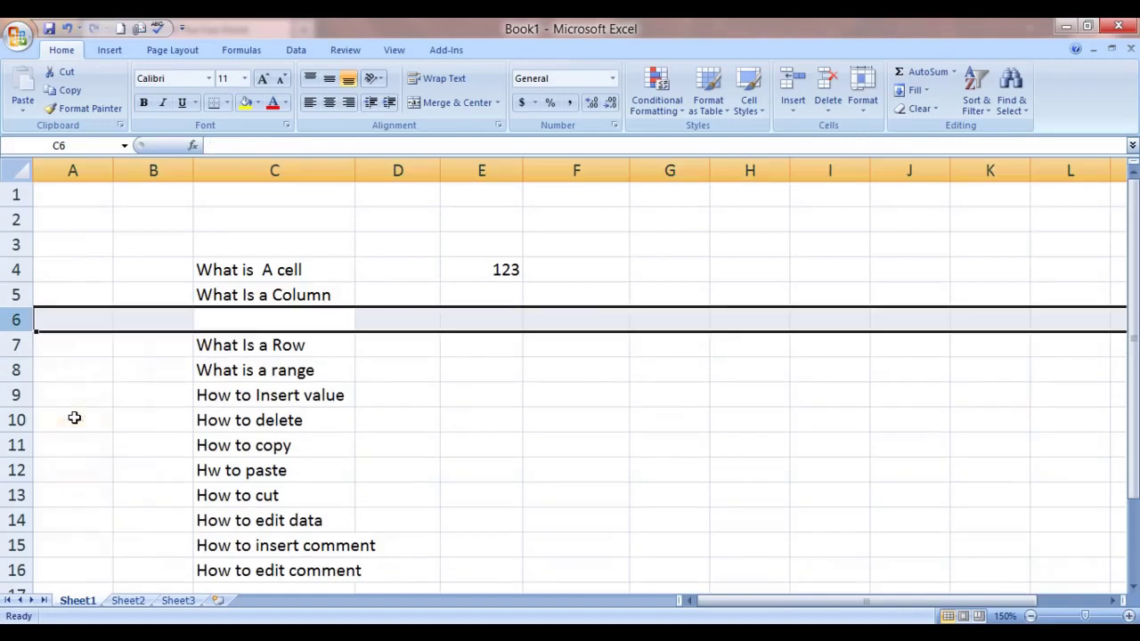
{"action": "right_click", "coordinate": [171, 333]}
{"action": "left_click", "coordinate": [210, 414]}
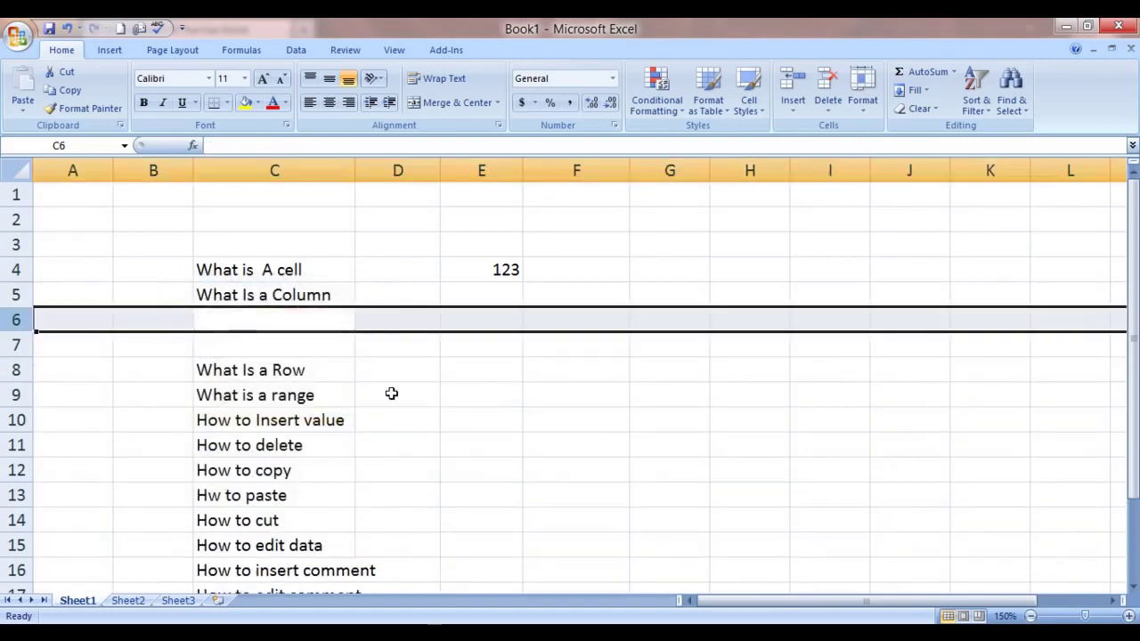
{"action": "left_click", "coordinate": [390, 394]}
{"action": "key", "text": "Left"}
{"action": "key", "text": "Up"}
{"action": "key", "text": "Up"}
{"action": "key", "text": "Up"}
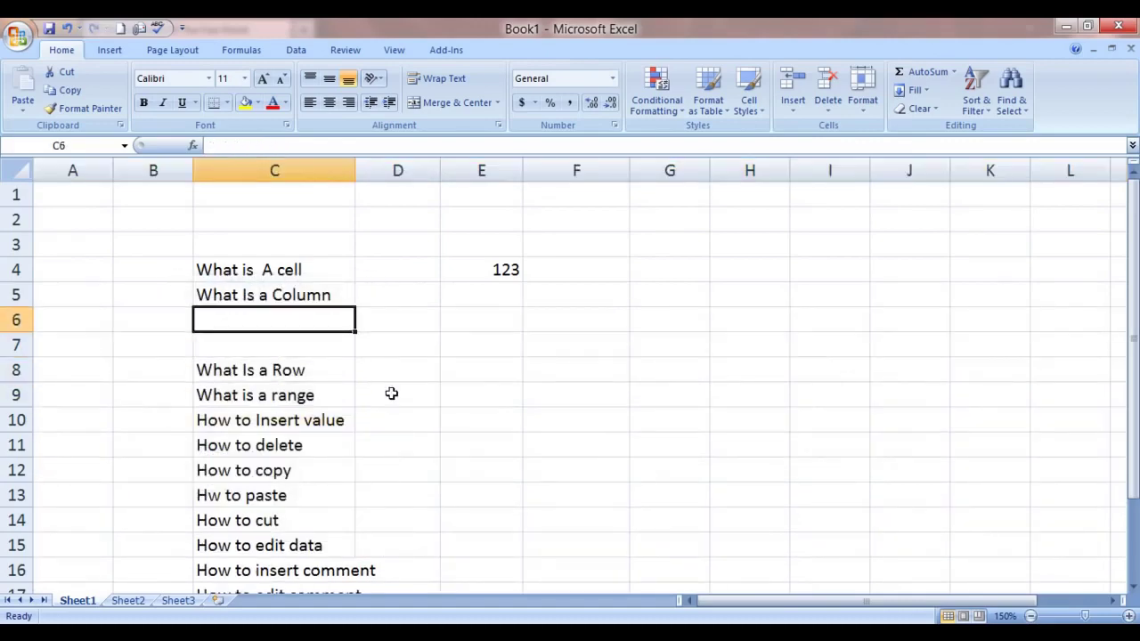
{"action": "key", "text": "shift+space"}
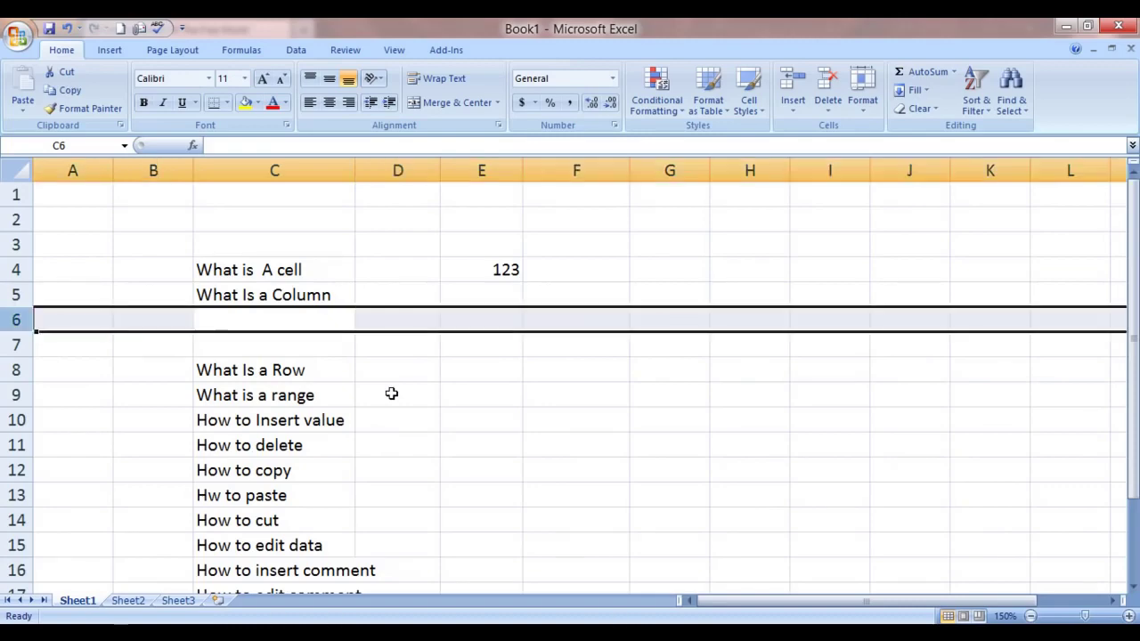
{"action": "key", "text": "ctrl+shift+plus"}
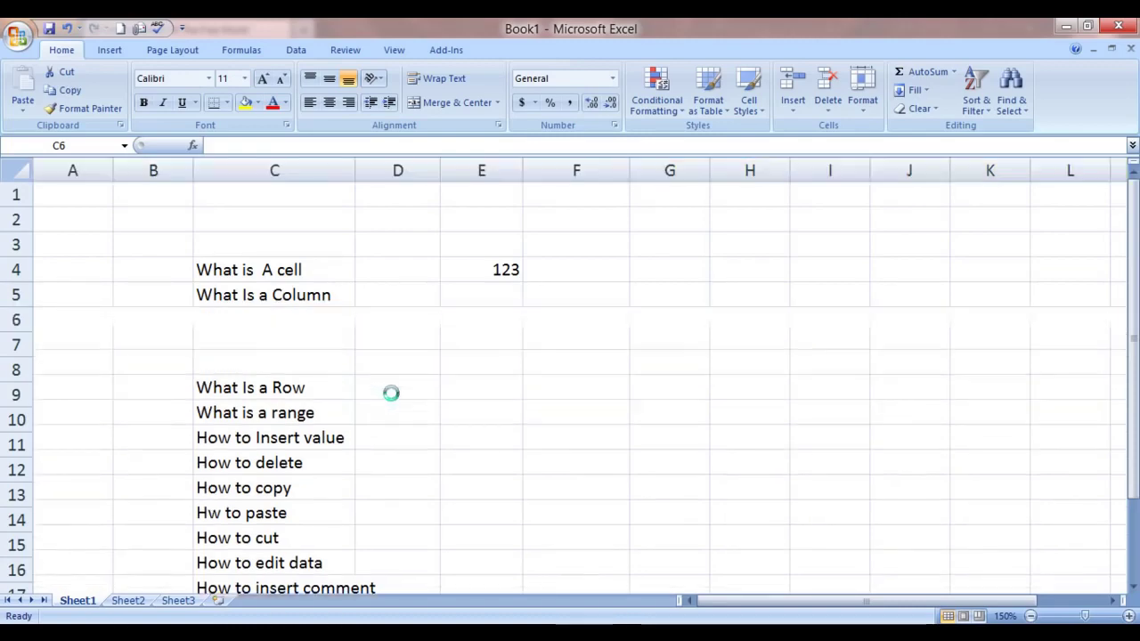
{"action": "key", "text": "ctrl+shift+plus"}
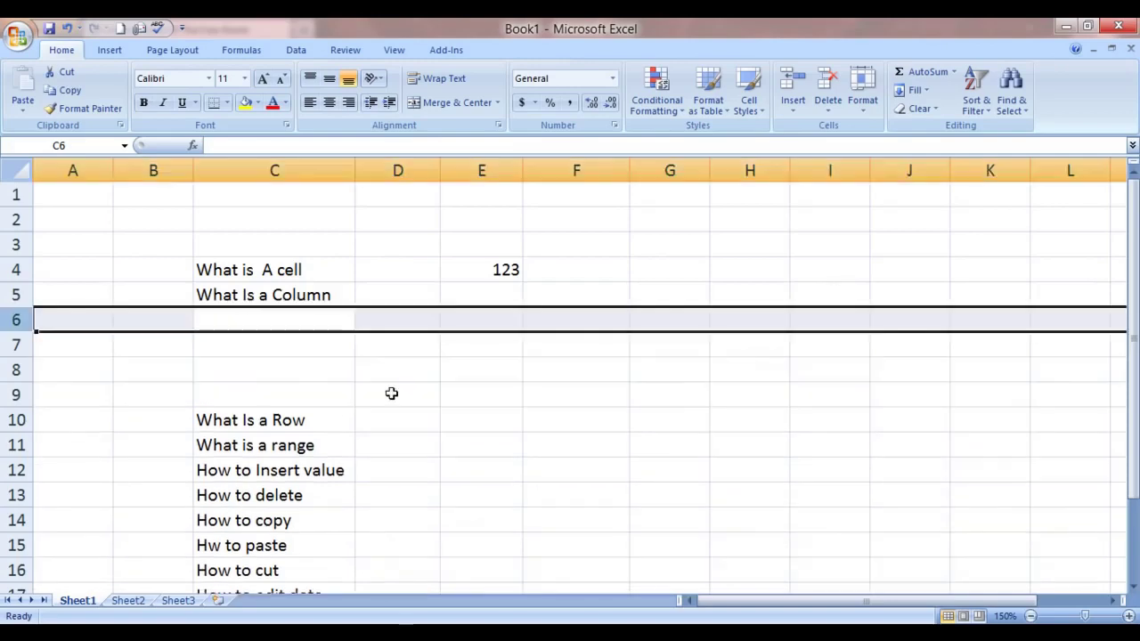
{"action": "key", "text": "ctrl+minus"}
{"action": "key", "text": "ctrl+minus"}
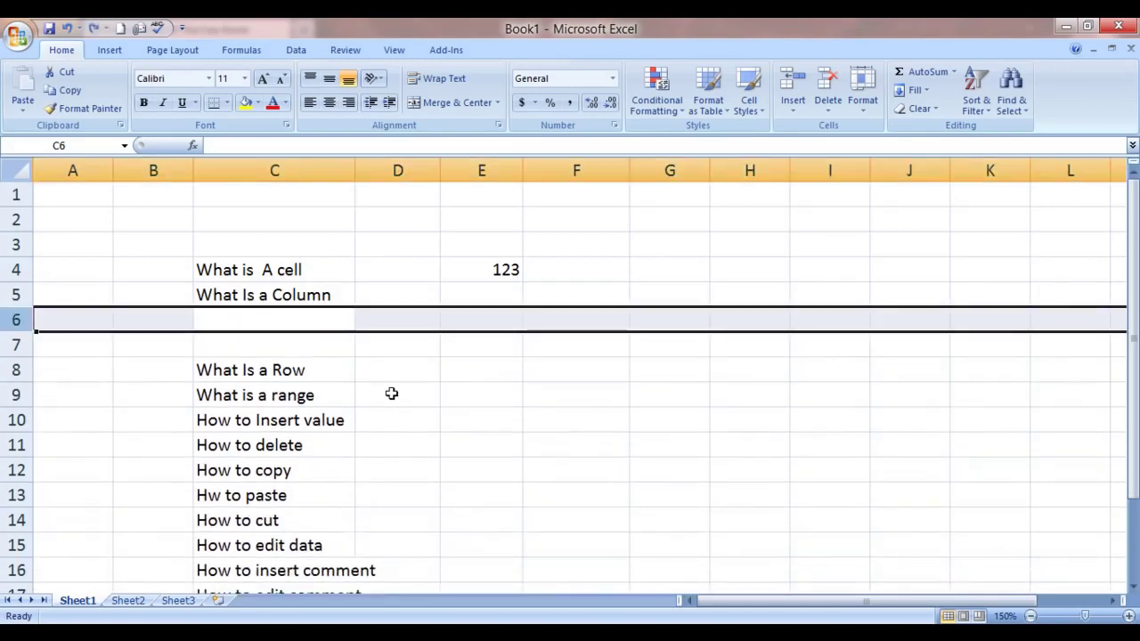
{"action": "key", "text": "shift+F10"}
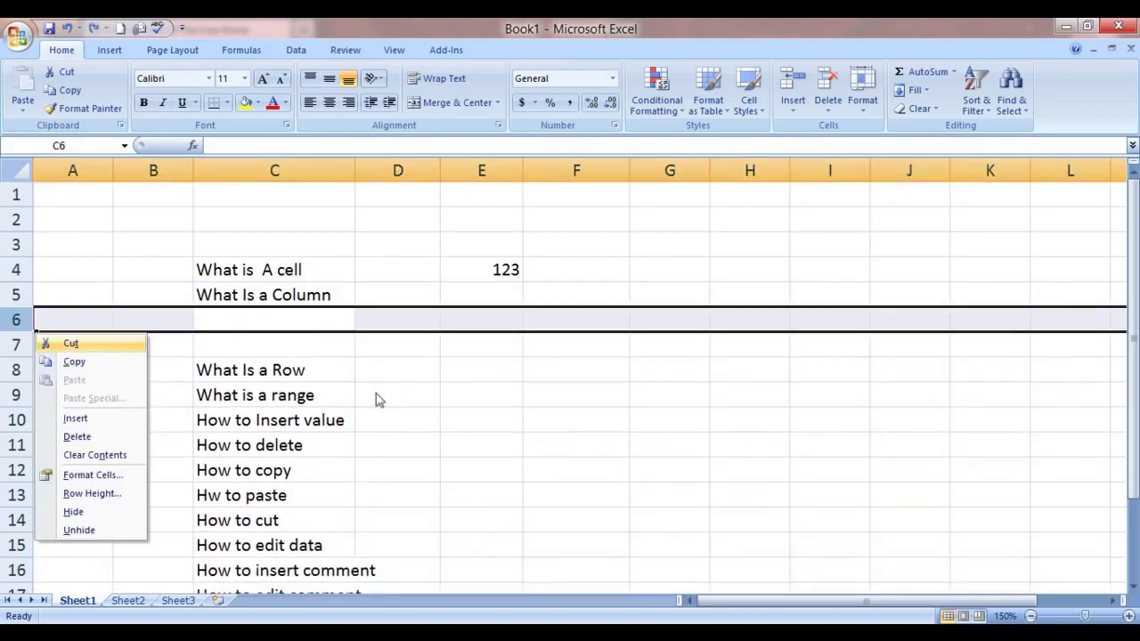
{"action": "left_click", "coordinate": [77, 437]}
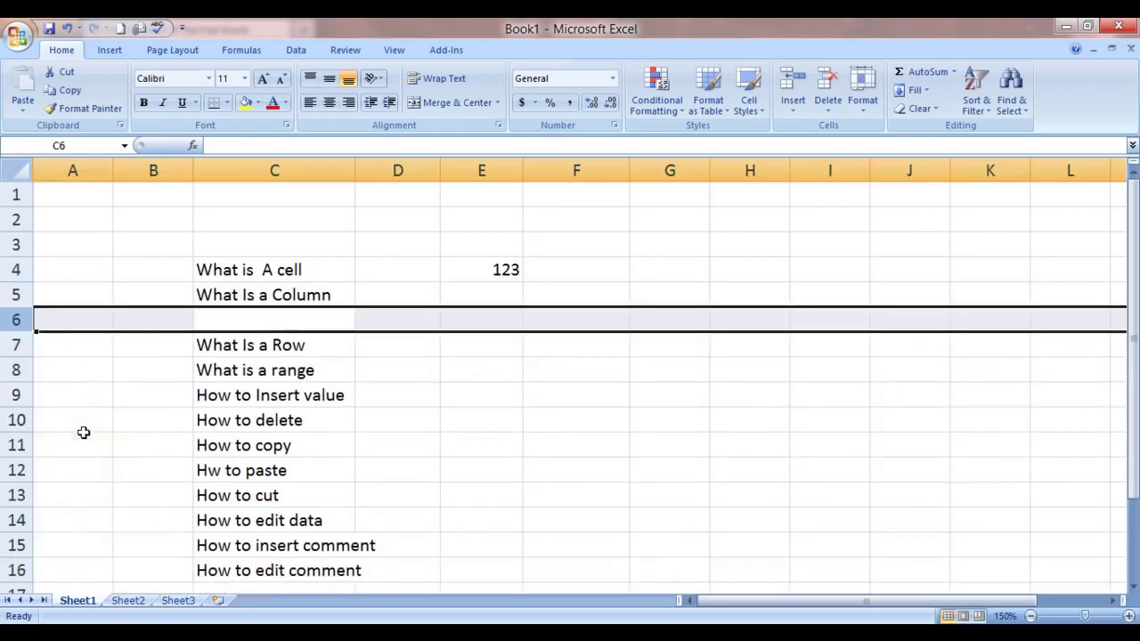
{"action": "key", "text": "ctrl+minus"}
{"action": "key", "text": "Down"}
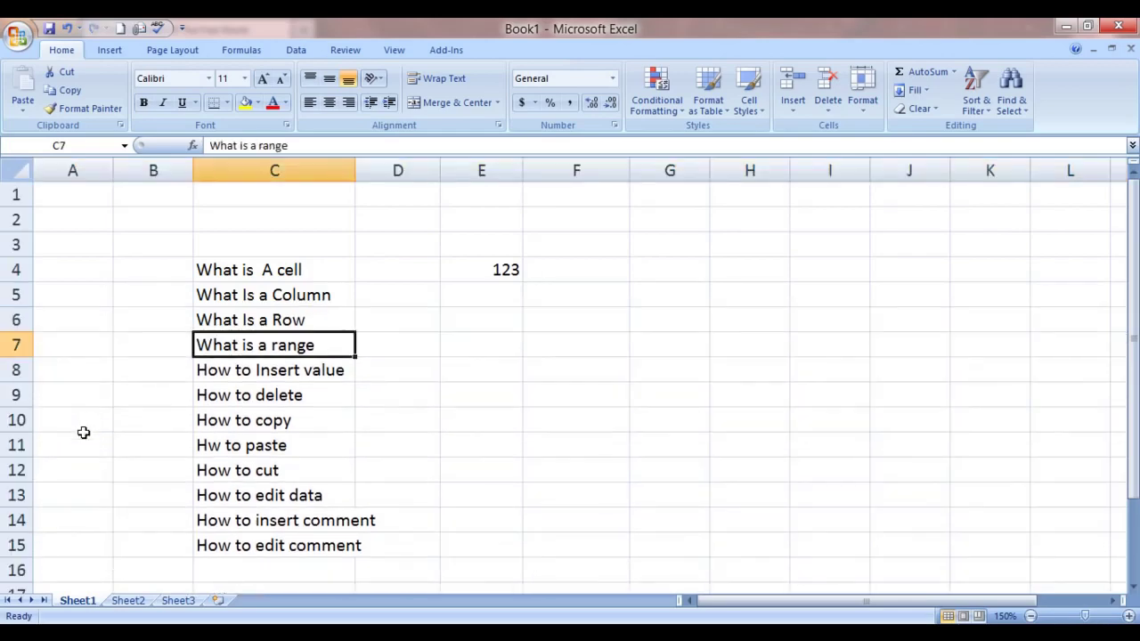
Step: Move up to C4 and extend the selection with Shift+Down through C15
{"action": "key", "text": "Up"}
{"action": "key", "text": "Up"}
{"action": "key", "text": "Up"}
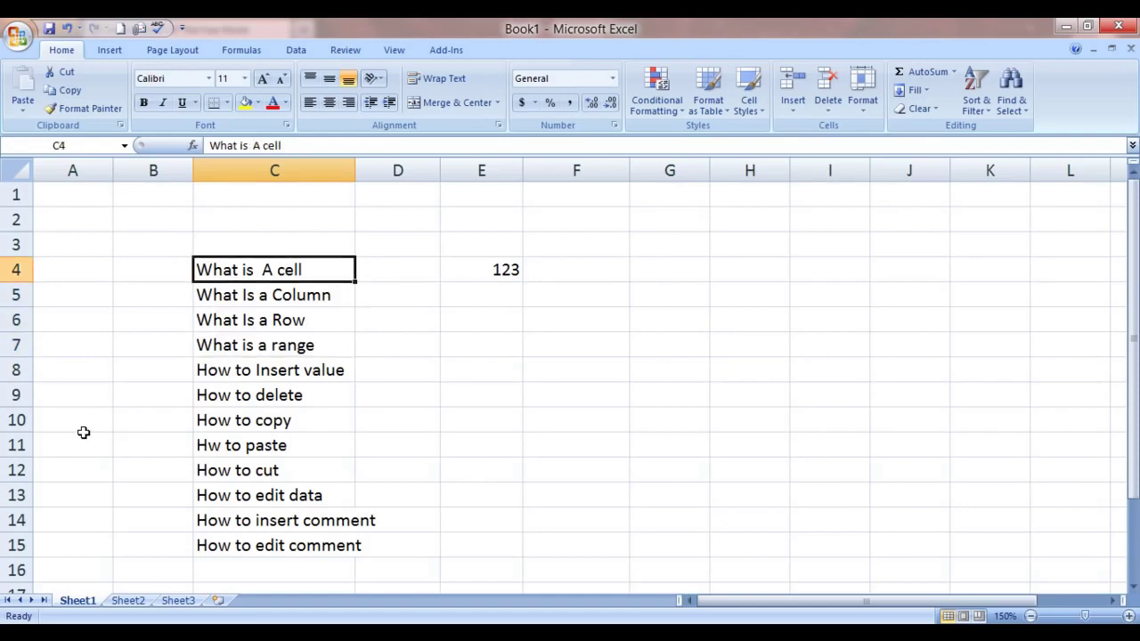
{"action": "key", "text": "shift+Down"}
{"action": "key", "text": "shift+Down"}
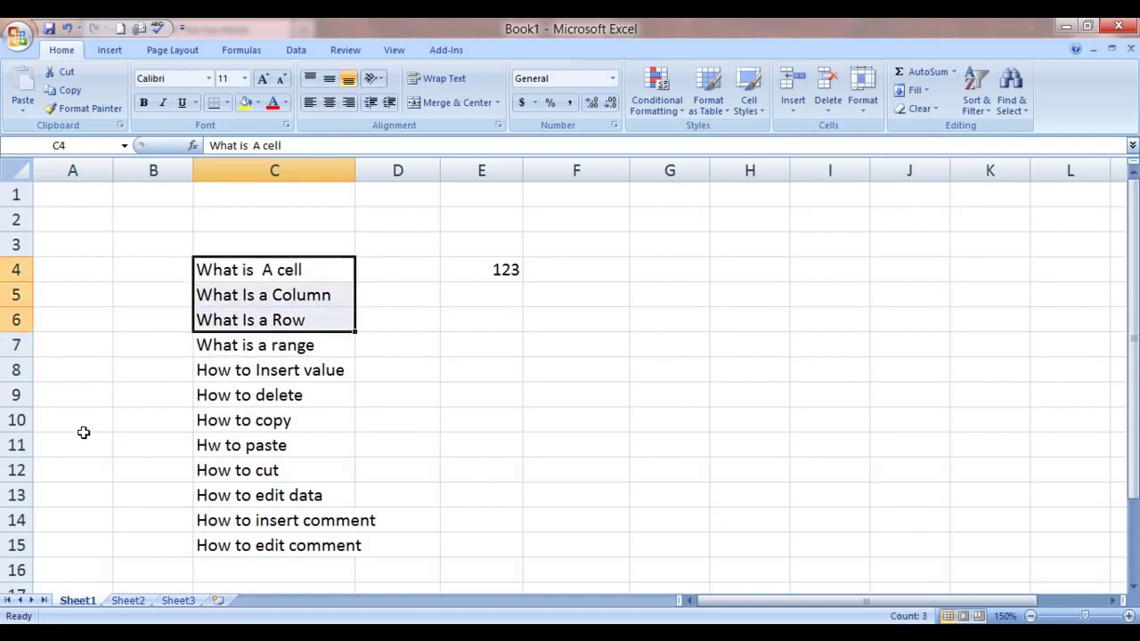
{"action": "key", "text": "shift+Down"}
{"action": "key", "text": "shift+Down"}
{"action": "key", "text": "shift+Down"}
{"action": "key", "text": "shift+Down"}
{"action": "key", "text": "shift+Down"}
{"action": "key", "text": "shift+Down"}
{"action": "key", "text": "shift+Down"}
{"action": "key", "text": "shift+Down"}
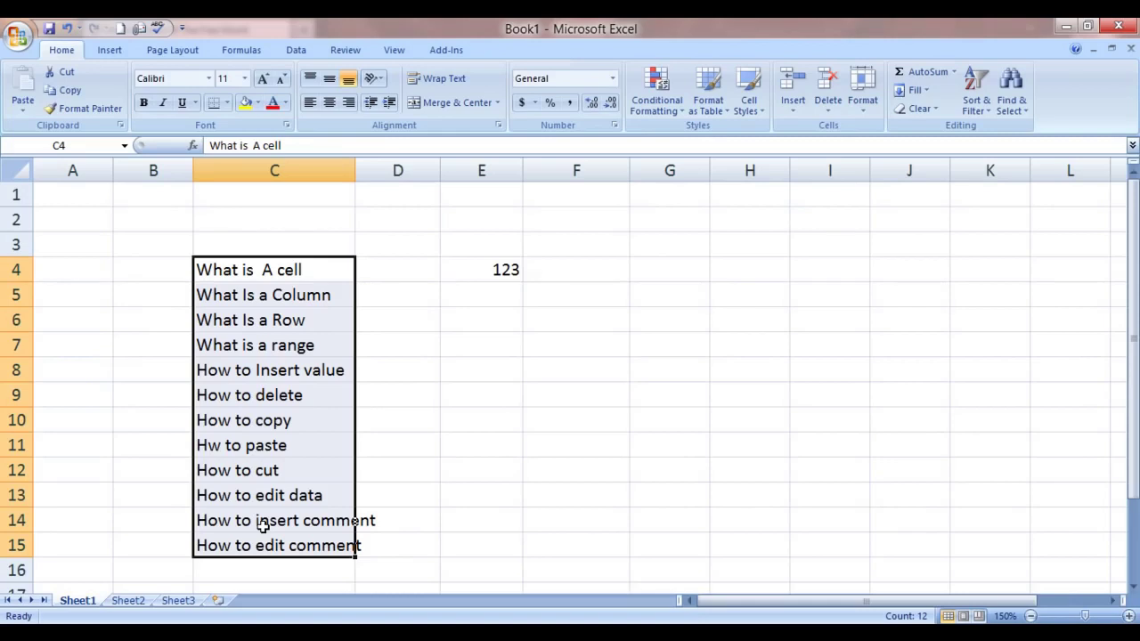
Step: Enter qwer in E6, replacing an initial 1234 entry
{"action": "key", "text": "Down"}
{"action": "key", "text": "Down"}
{"action": "key", "text": "Down"}
{"action": "key", "text": "Down"}
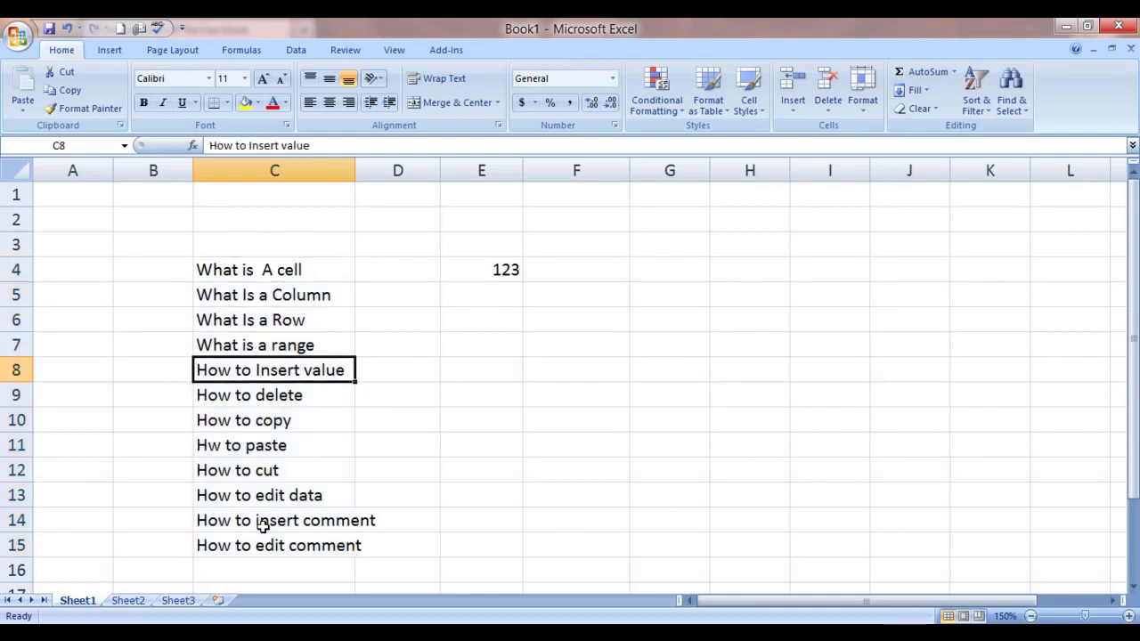
{"action": "key", "text": "Right"}
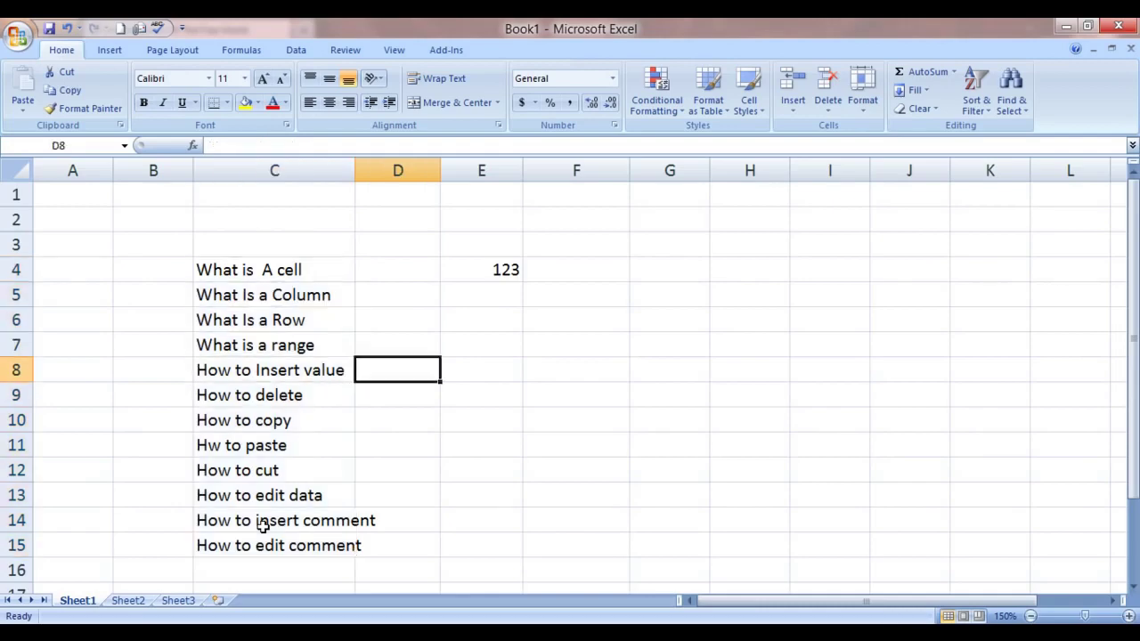
{"action": "key", "text": "Right"}
{"action": "key", "text": "Up"}
{"action": "key", "text": "Up"}
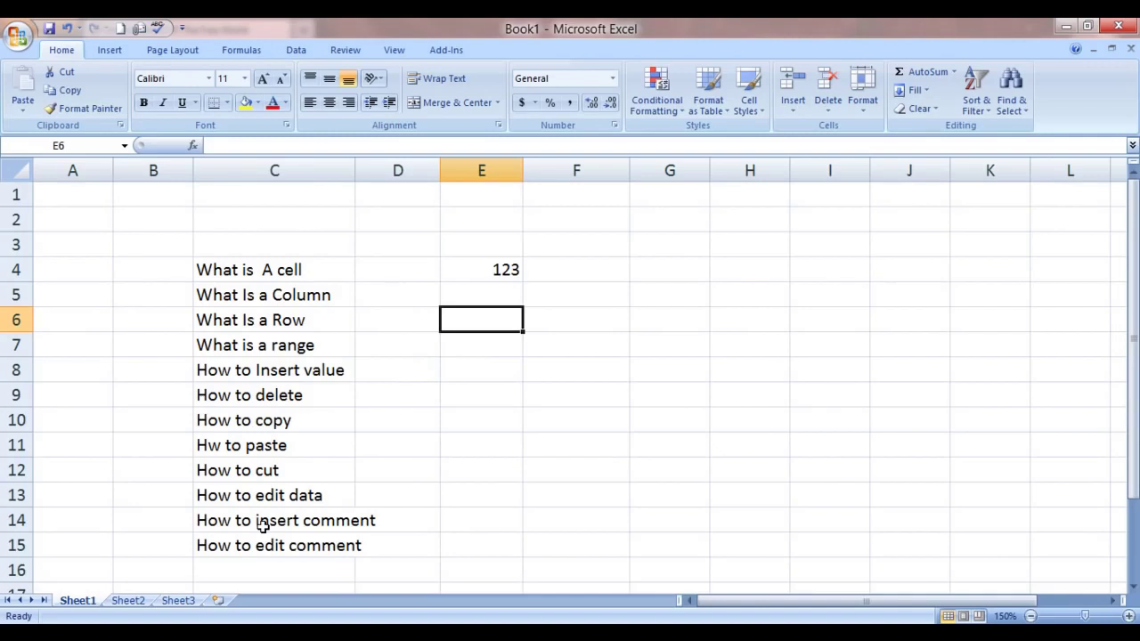
{"action": "type", "text": "1234"}
{"action": "key", "text": "Right"}
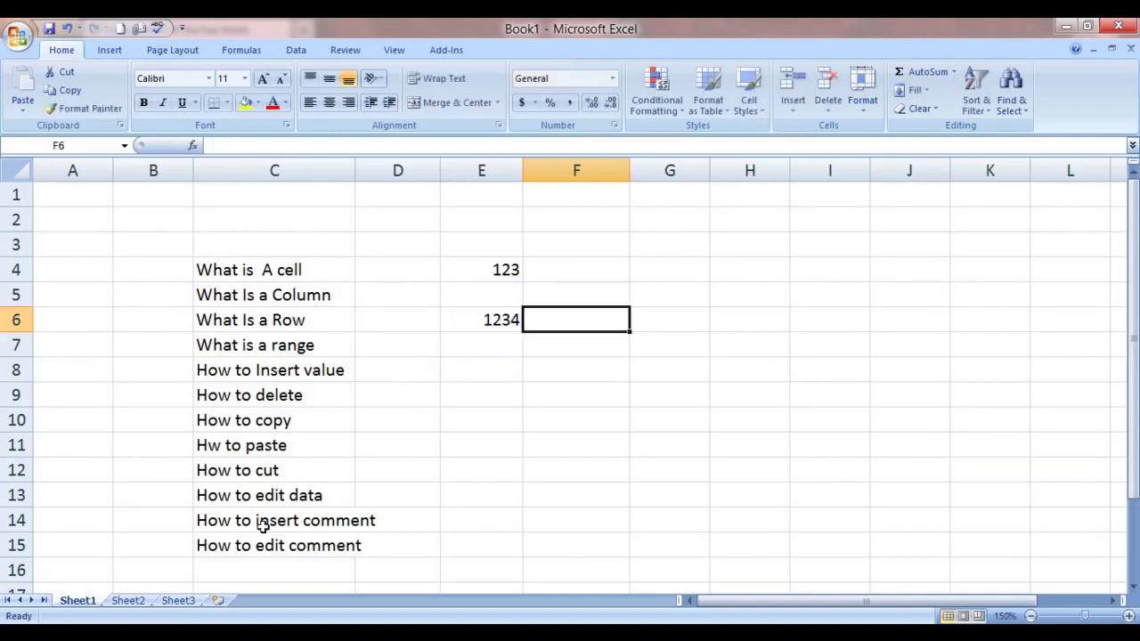
{"action": "key", "text": "Left"}
{"action": "type", "text": "qwer"}
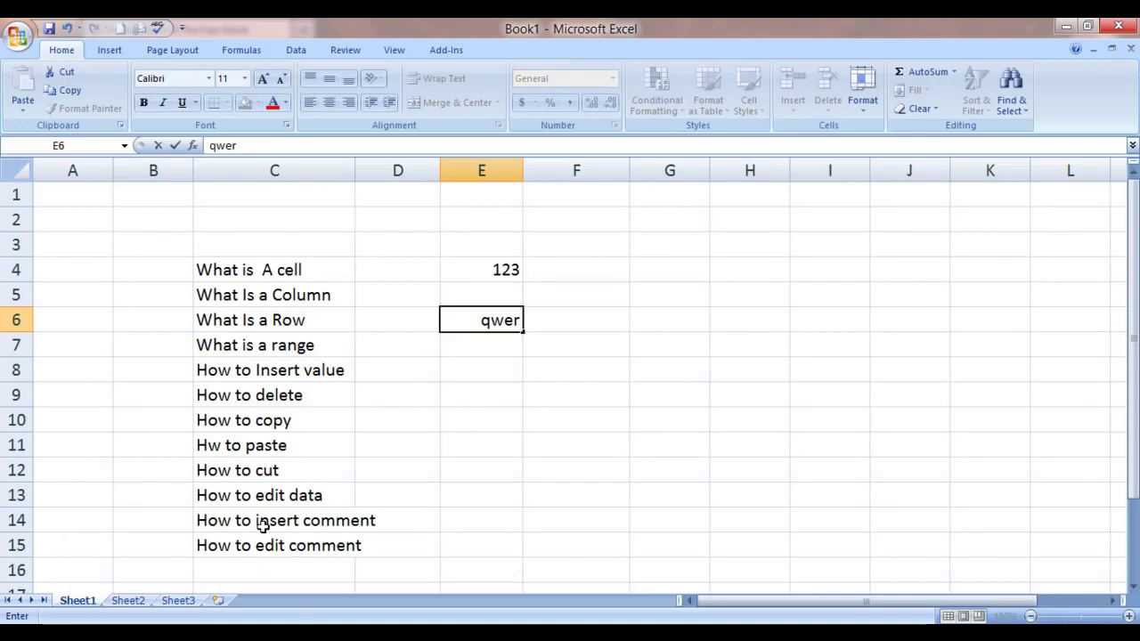
{"action": "key", "text": "Return"}
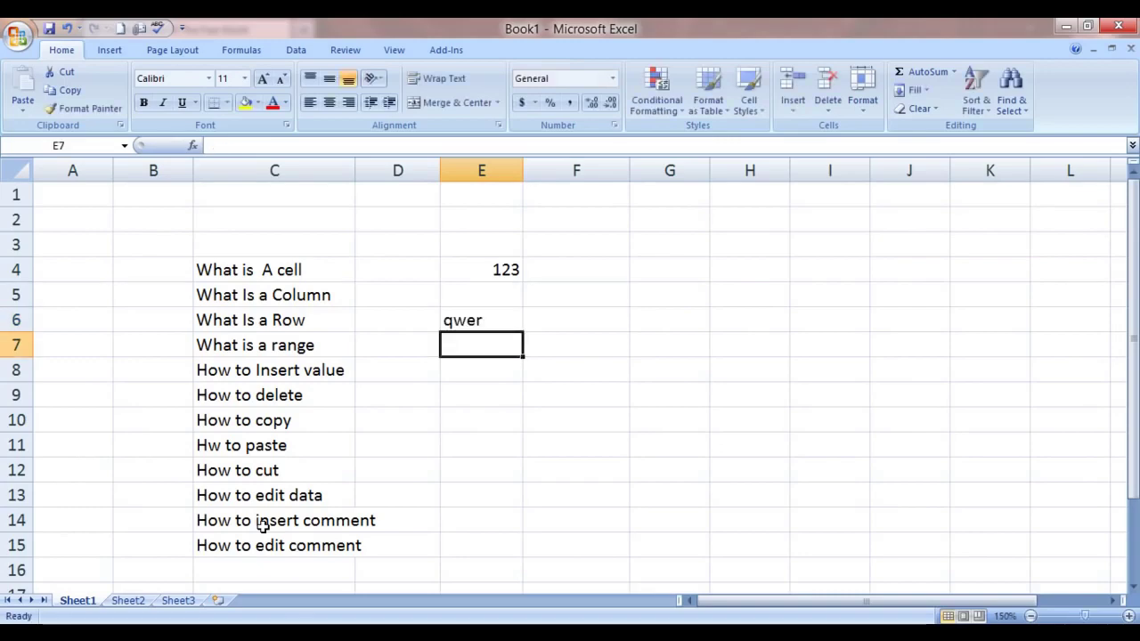
Step: Enter #$% in cell E7
{"action": "type", "text": "#$"}
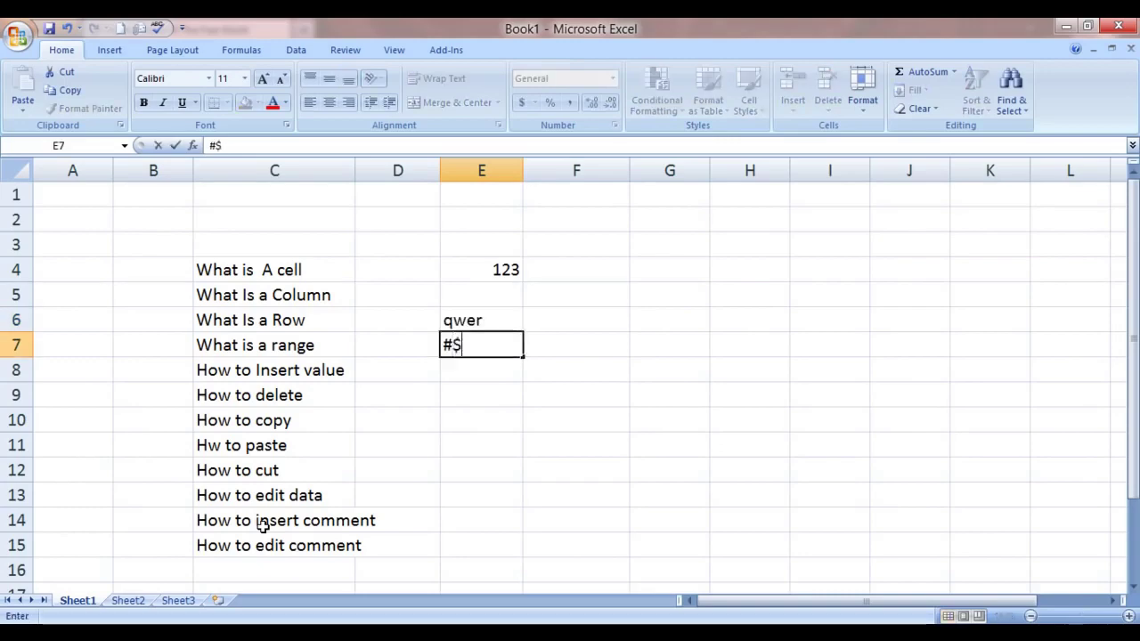
{"action": "type", "text": "%"}
{"action": "key", "text": "Tab"}
{"action": "key", "text": "Left"}
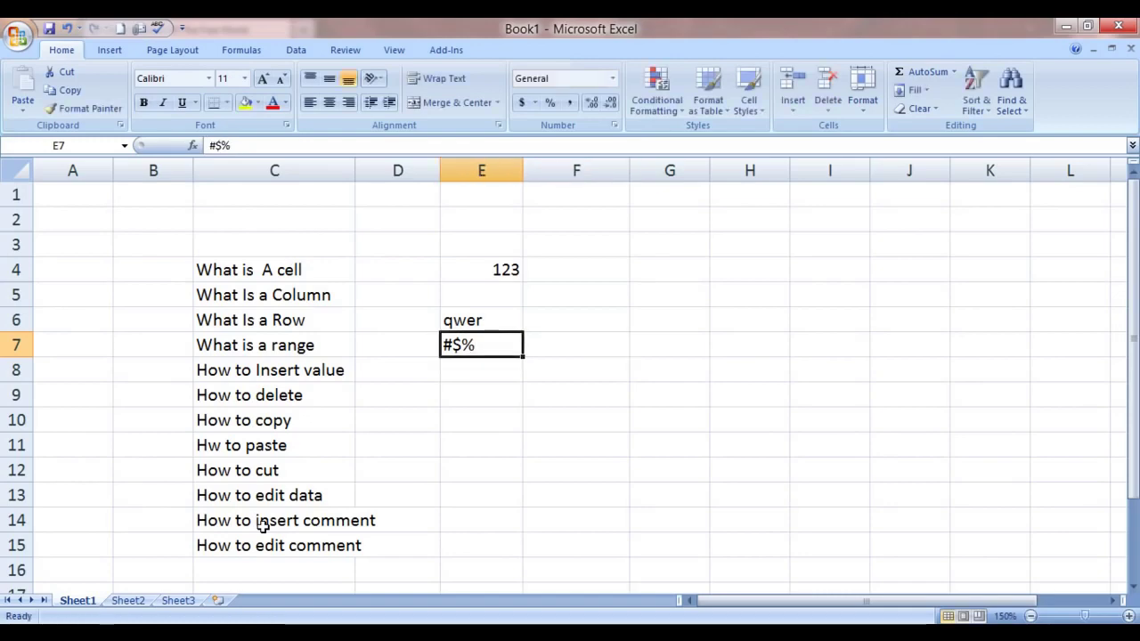
{"action": "key", "text": "Down"}
{"action": "key", "text": "Up"}
{"action": "key", "text": "Down"}
{"action": "key", "text": "Up"}
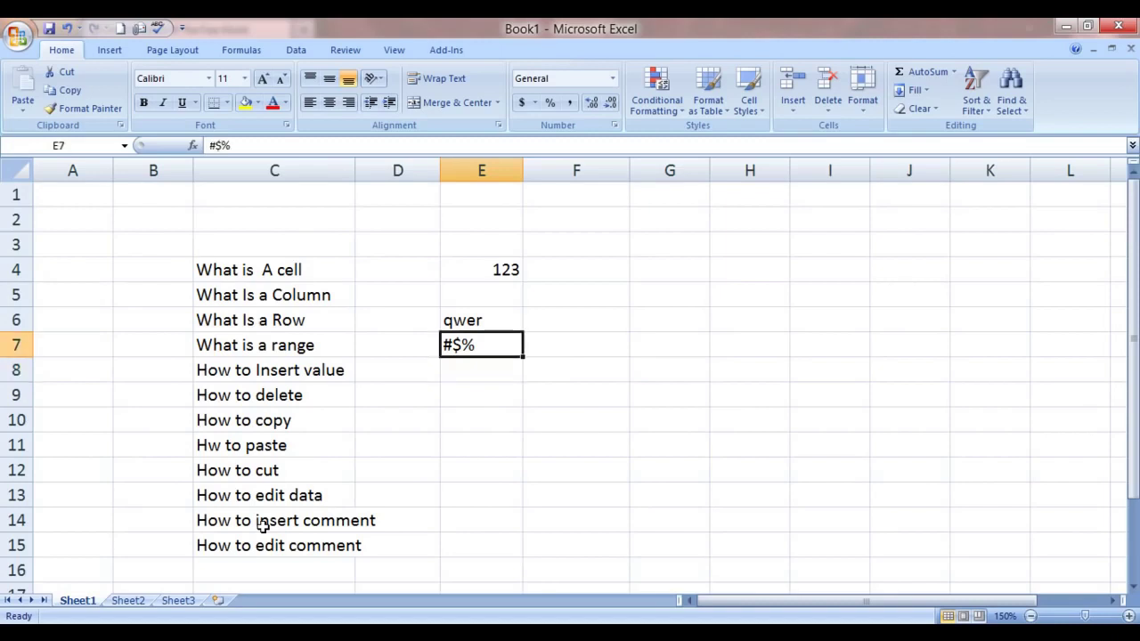
{"action": "key", "text": "Down"}
{"action": "key", "text": "Left"}
{"action": "key", "text": "Left"}
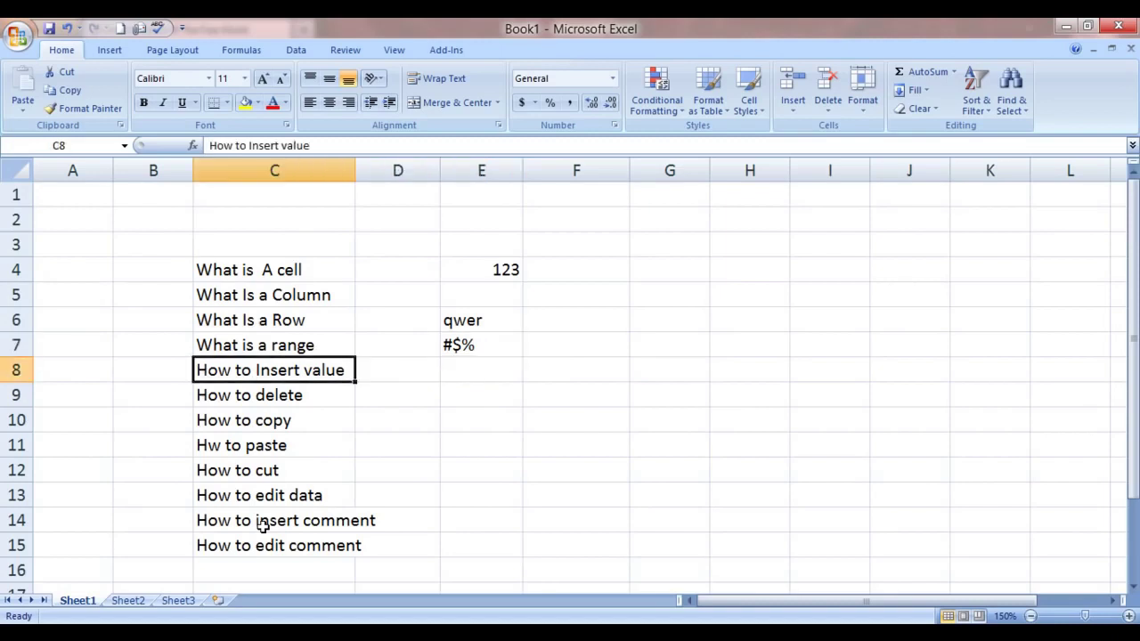
Step: Fill F6:F9 with the numbers 1, 2, 3, 4
{"action": "key", "text": "Right"}
{"action": "key", "text": "Right"}
{"action": "key", "text": "Right"}
{"action": "key", "text": "Up"}
{"action": "key", "text": "Up"}
{"action": "type", "text": "1"}
{"action": "key", "text": "Return"}
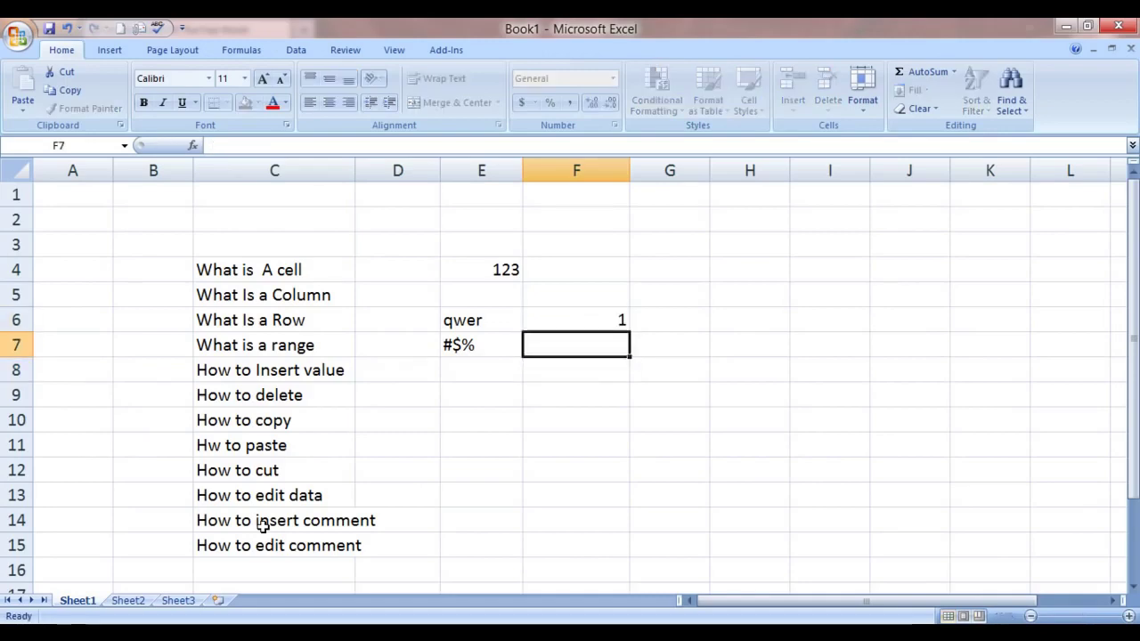
{"action": "type", "text": "23"}
{"action": "key", "text": "Return"}
Step: Fill G6:G9 with the numbers 1, 2, 3, 4, fixing a mistyped 12
{"action": "key", "text": "Up"}
{"action": "type", "text": "2"}
{"action": "key", "text": "Return"}
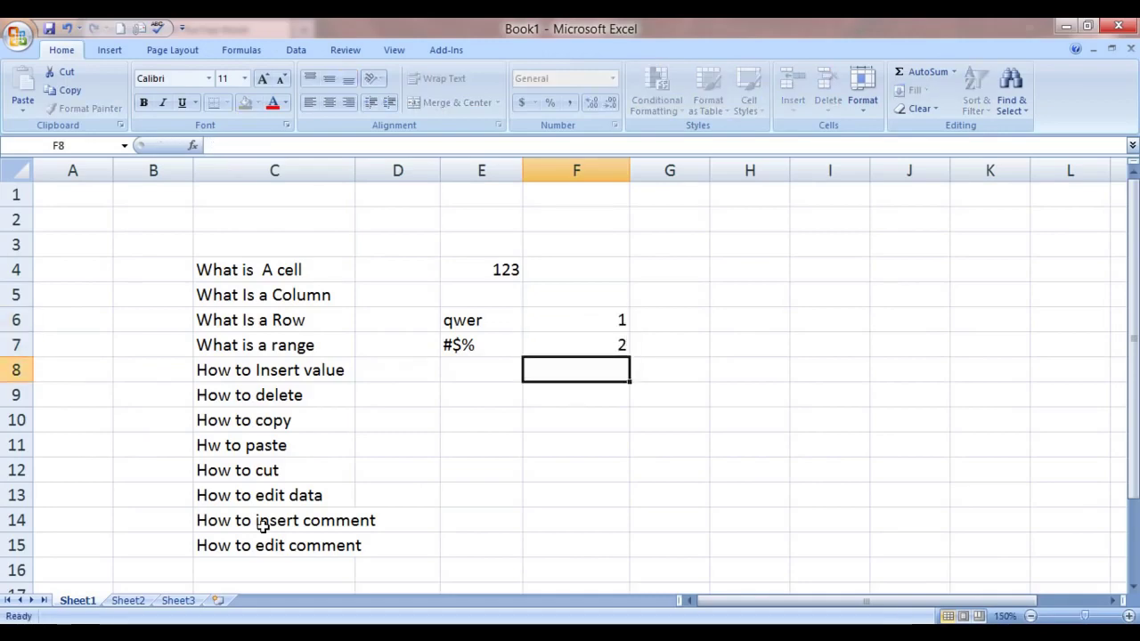
{"action": "type", "text": "3"}
{"action": "key", "text": "Return"}
{"action": "type", "text": "4"}
{"action": "key", "text": "Return"}
{"action": "key", "text": "Right"}
{"action": "key", "text": "Up"}
{"action": "key", "text": "Up"}
{"action": "key", "text": "Up"}
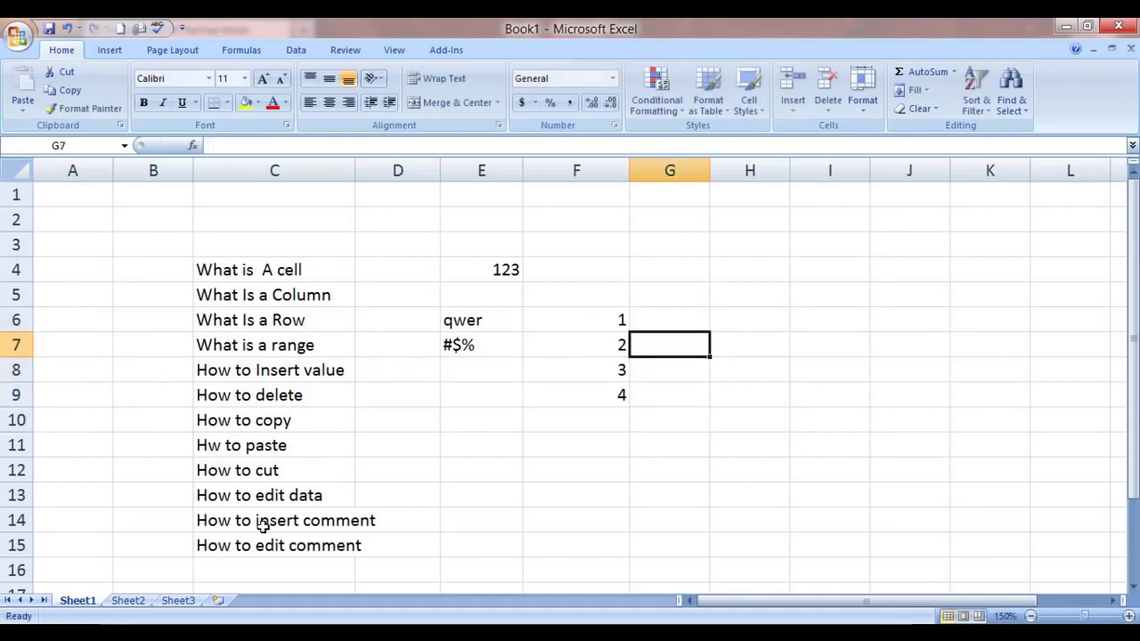
{"action": "key", "text": "Up"}
{"action": "type", "text": "12"}
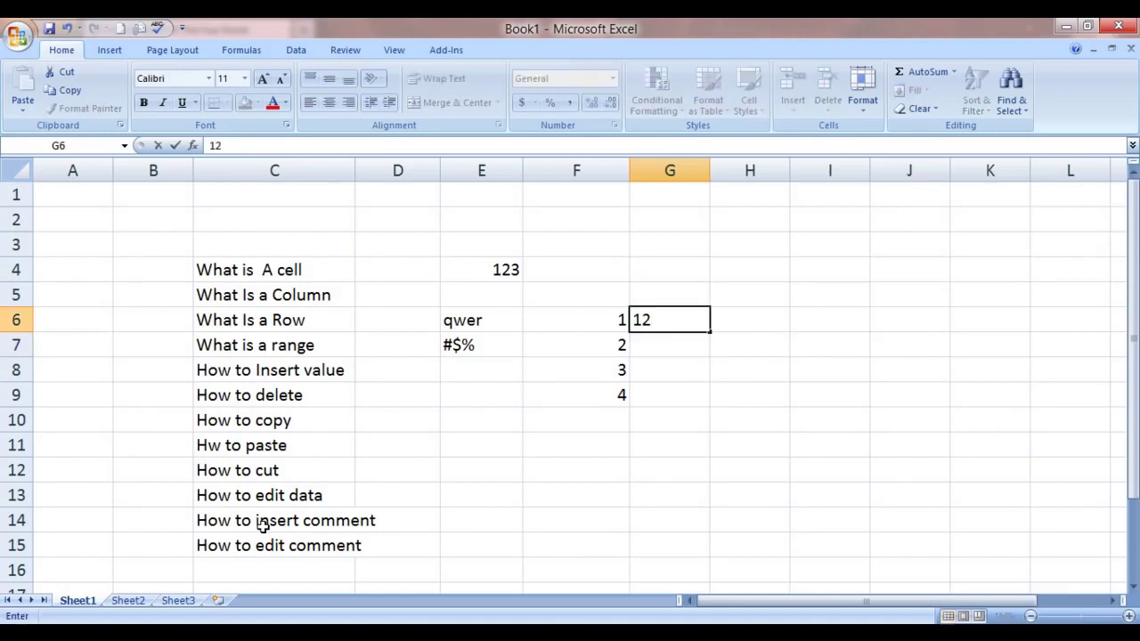
{"action": "key", "text": "BackSpace"}
{"action": "key", "text": "Return"}
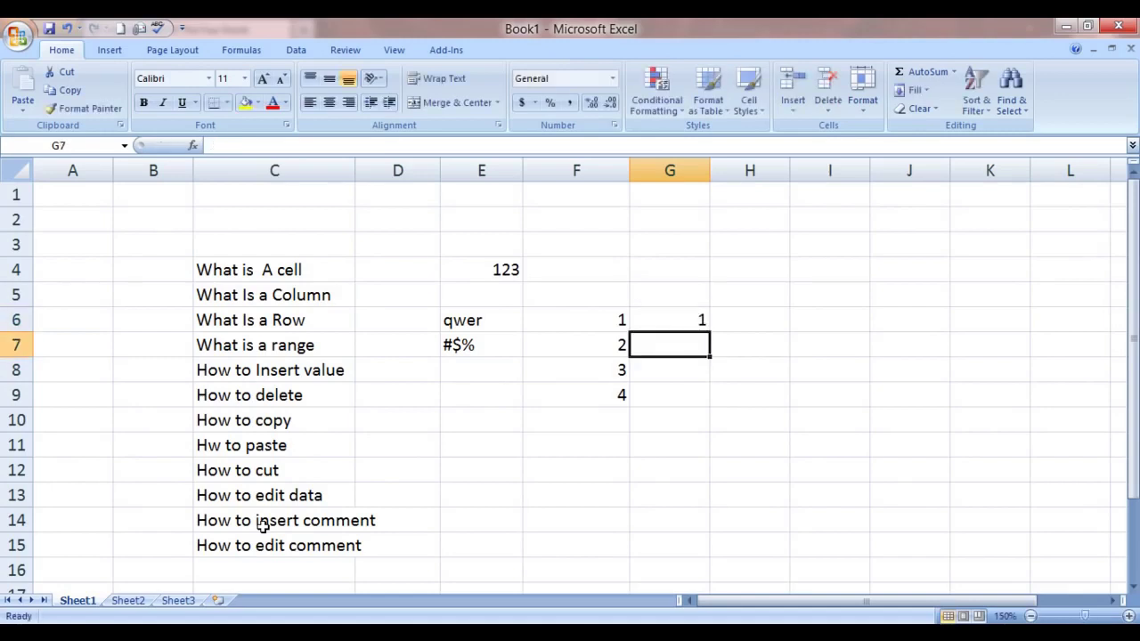
{"action": "key", "text": "Up"}
{"action": "type", "text": "2"}
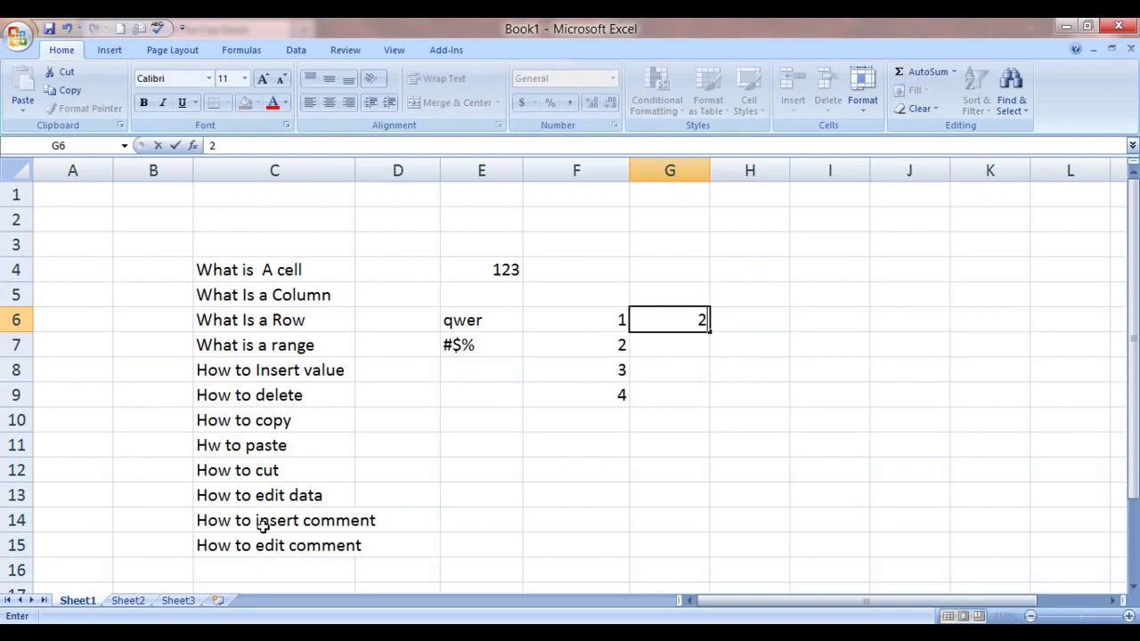
{"action": "key", "text": "Escape"}
{"action": "key", "text": "Down"}
{"action": "type", "text": "2"}
{"action": "key", "text": "Return"}
{"action": "type", "text": "3"}
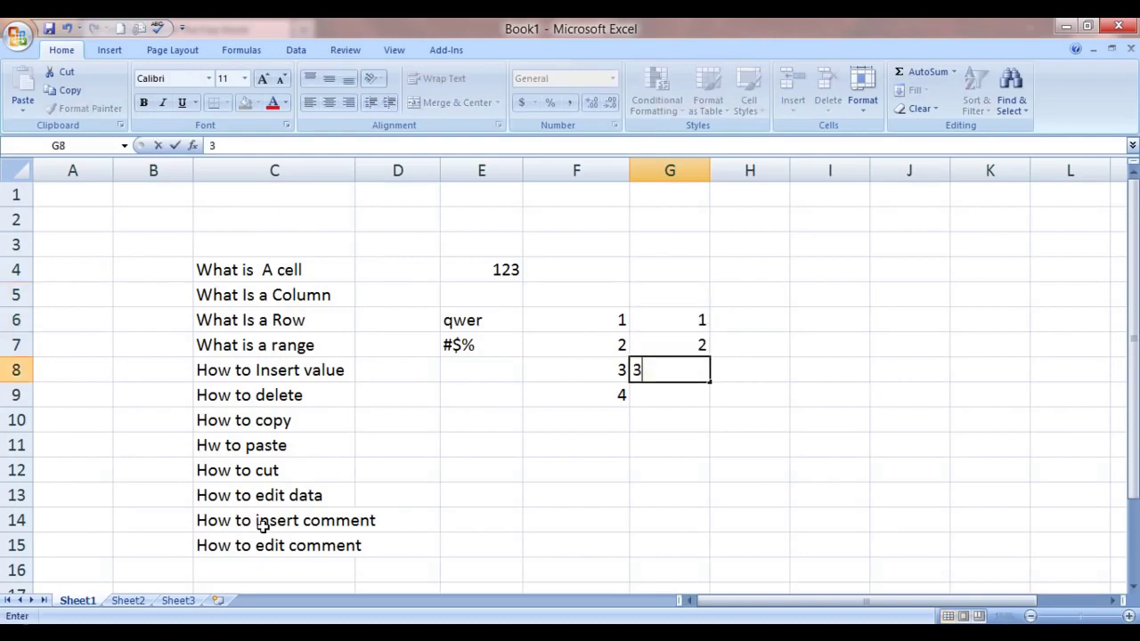
{"action": "key", "text": "Return"}
{"action": "type", "text": "4"}
{"action": "key", "text": "Return"}
Step: Check the 1–4 values in column G, ending with the shortcut menu on G7
{"action": "key", "text": "Up"}
{"action": "key", "text": "Up"}
{"action": "key", "text": "Up"}
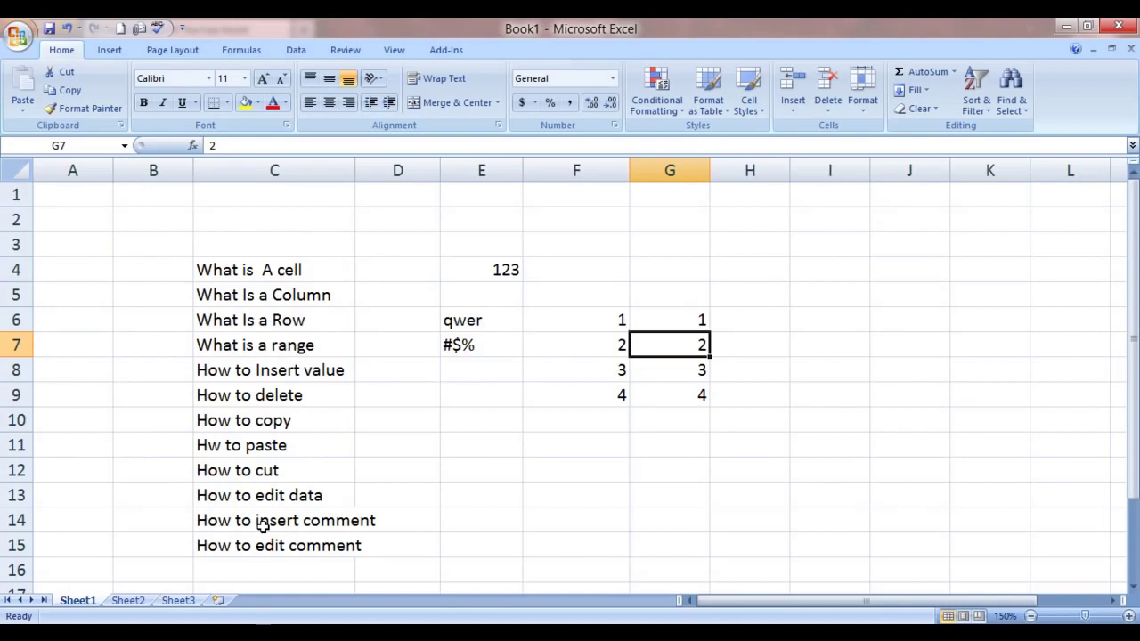
{"action": "key", "text": "Down"}
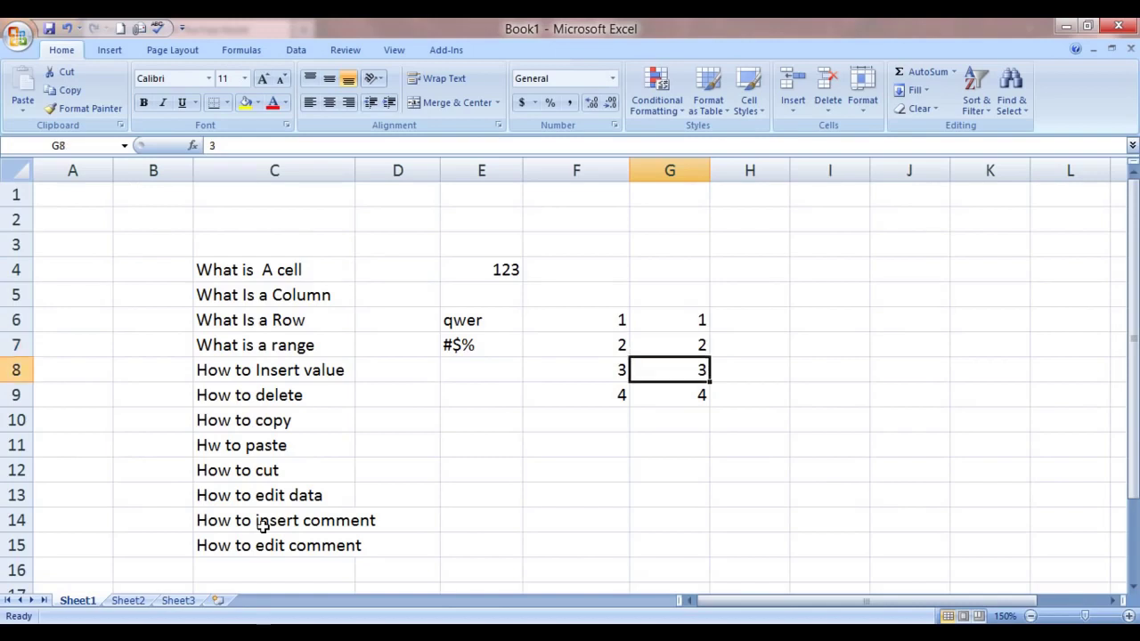
{"action": "key", "text": "Up"}
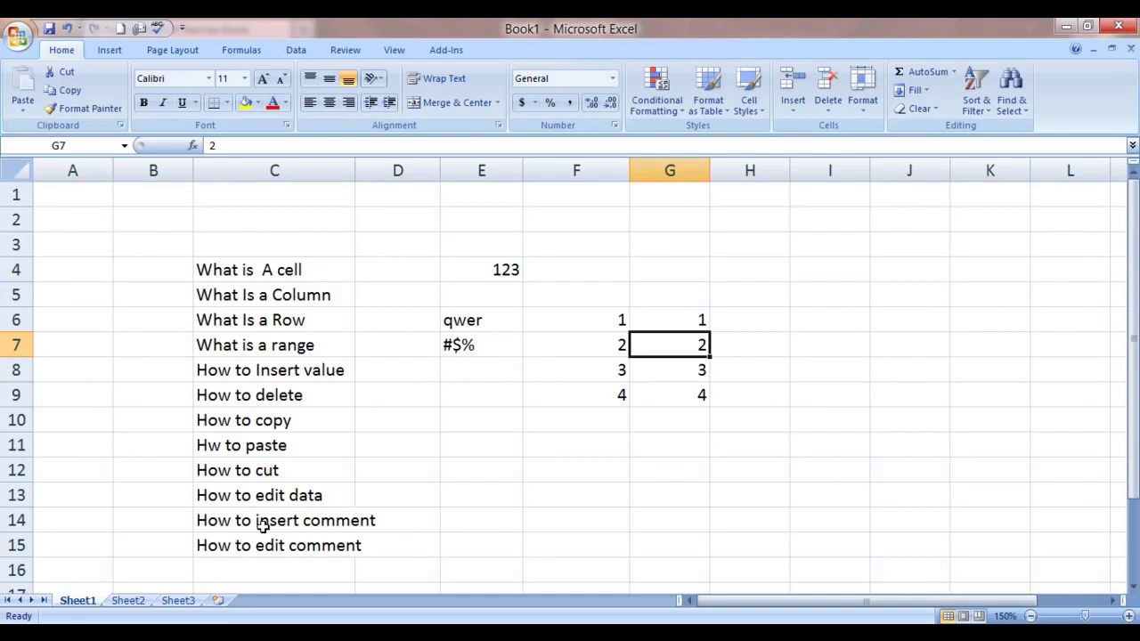
{"action": "key", "text": "Down"}
{"action": "key", "text": "Down"}
{"action": "key", "text": "Up"}
{"action": "key", "text": "Up"}
{"action": "key", "text": "Down"}
{"action": "key", "text": "Down"}
{"action": "key", "text": "Down"}
{"action": "key", "text": "Up"}
{"action": "key", "text": "Up"}
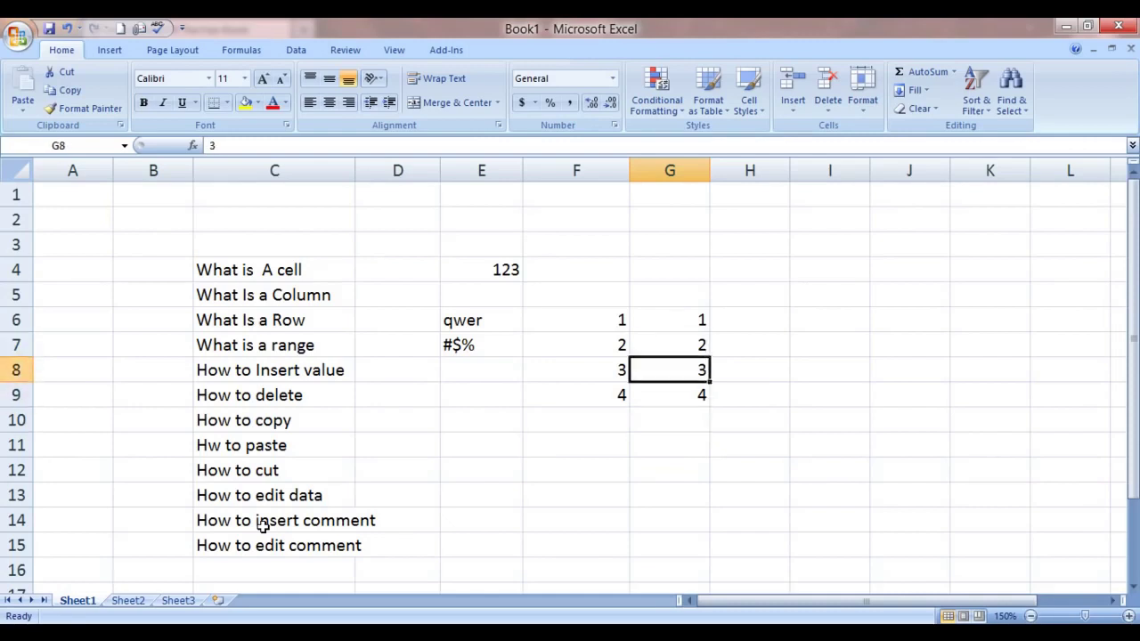
{"action": "key", "text": "Up"}
{"action": "key", "text": "Down"}
{"action": "key", "text": "Down"}
{"action": "key", "text": "Down"}
{"action": "key", "text": "Up"}
{"action": "key", "text": "Up"}
{"action": "key", "text": "Up"}
{"action": "key", "text": "Down"}
{"action": "key", "text": "Down"}
{"action": "key", "text": "Down"}
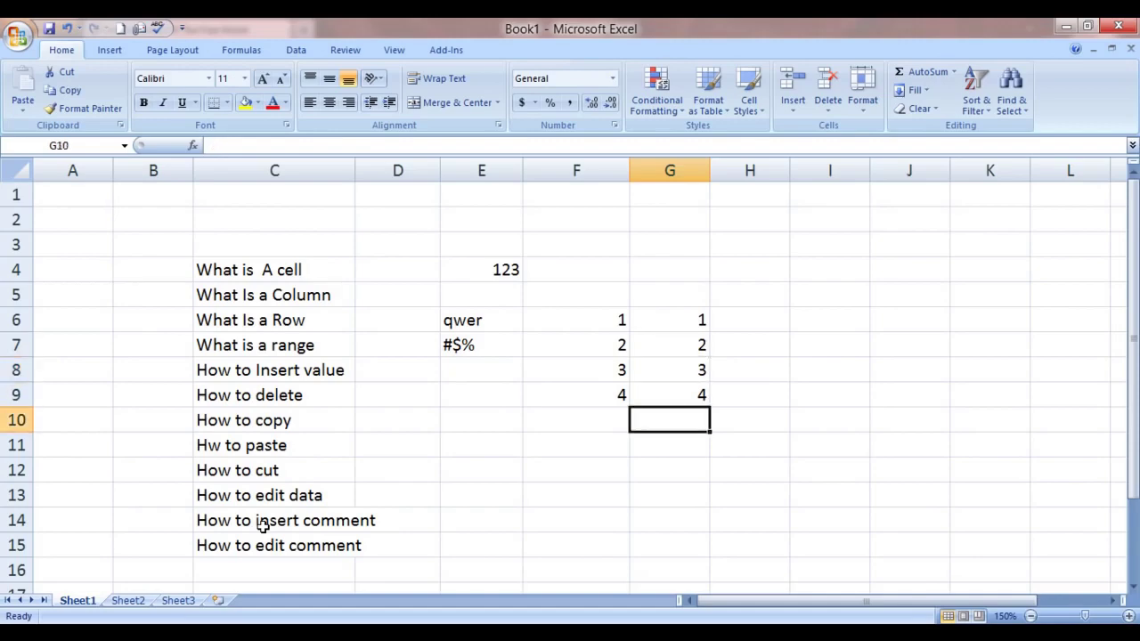
{"action": "key", "text": "Down"}
{"action": "key", "text": "Up"}
{"action": "key", "text": "Up"}
{"action": "key", "text": "Up"}
{"action": "key", "text": "Up"}
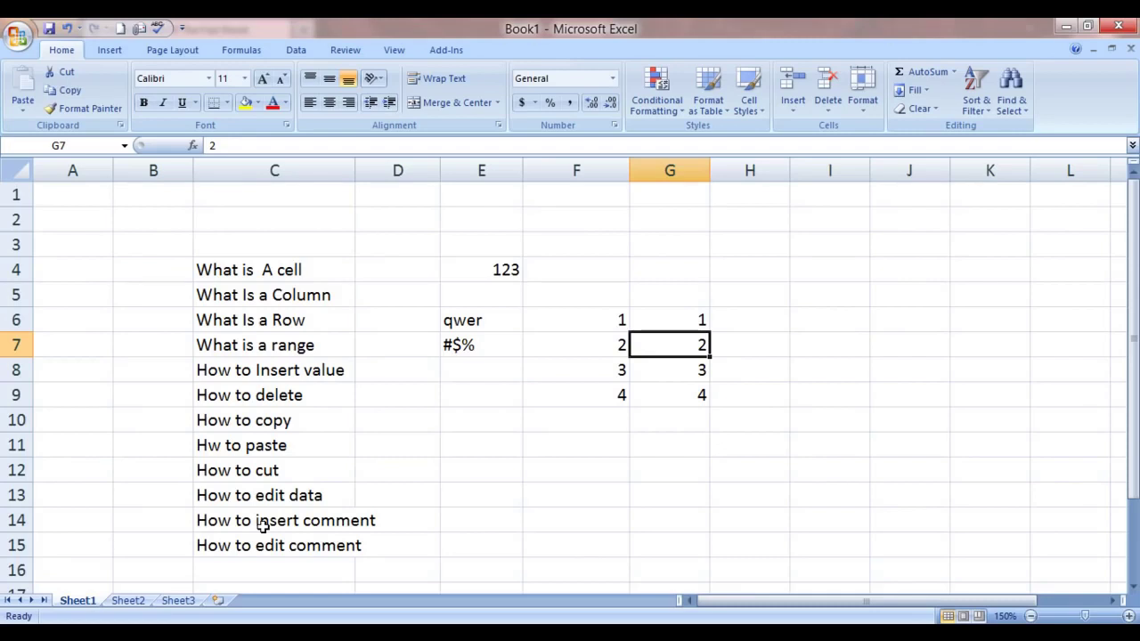
{"action": "key", "text": "shift+F10"}
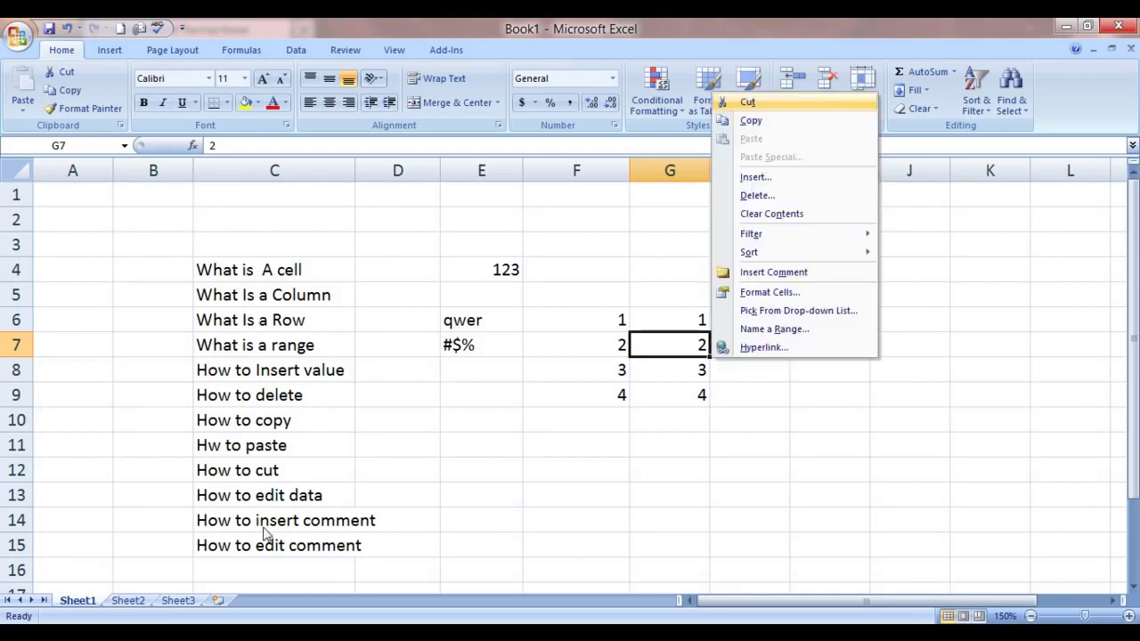
Step: Insert a cell at G7 shifting 2, 3, 4 down to G8:G10, and enter b in G7
{"action": "left_click", "coordinate": [752, 178]}
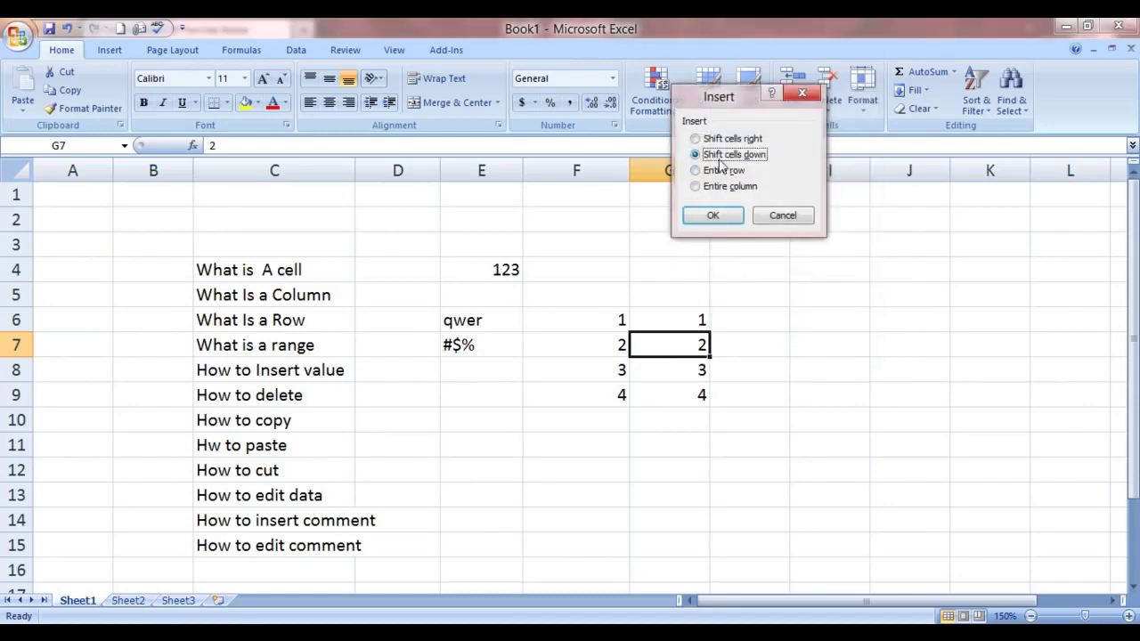
{"action": "left_click", "coordinate": [713, 216]}
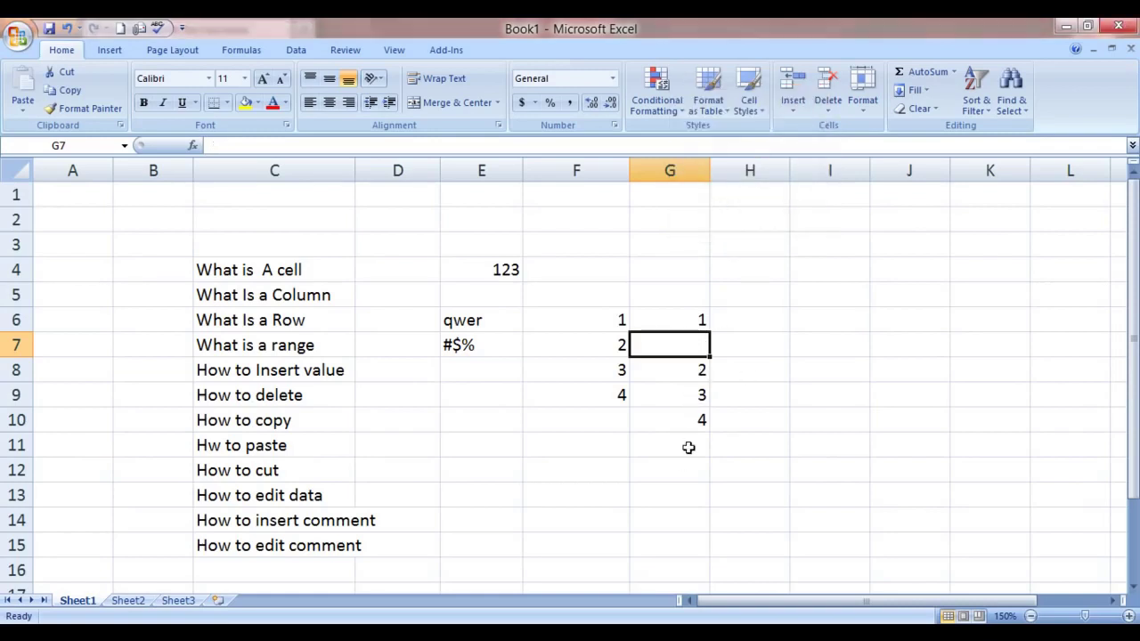
{"action": "type", "text": "b"}
{"action": "key", "text": "Tab"}
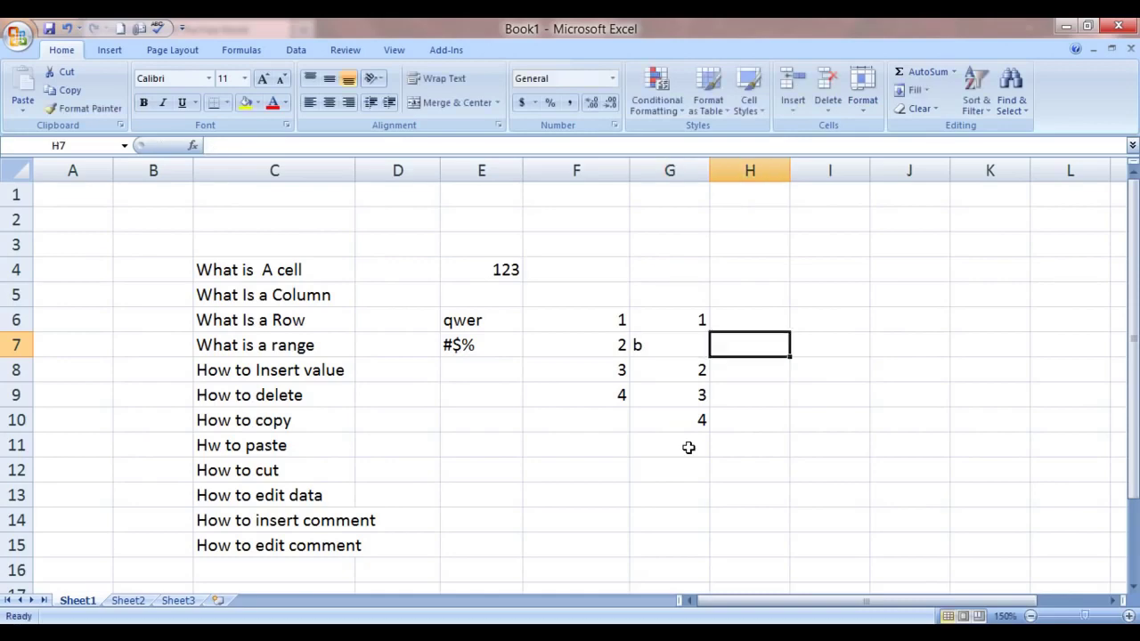
{"action": "key", "text": "Left"}
{"action": "key", "text": "Down"}
{"action": "key", "text": "Down"}
{"action": "key", "text": "Down"}
{"action": "key", "text": "Up"}
{"action": "key", "text": "Up"}
{"action": "key", "text": "Up"}
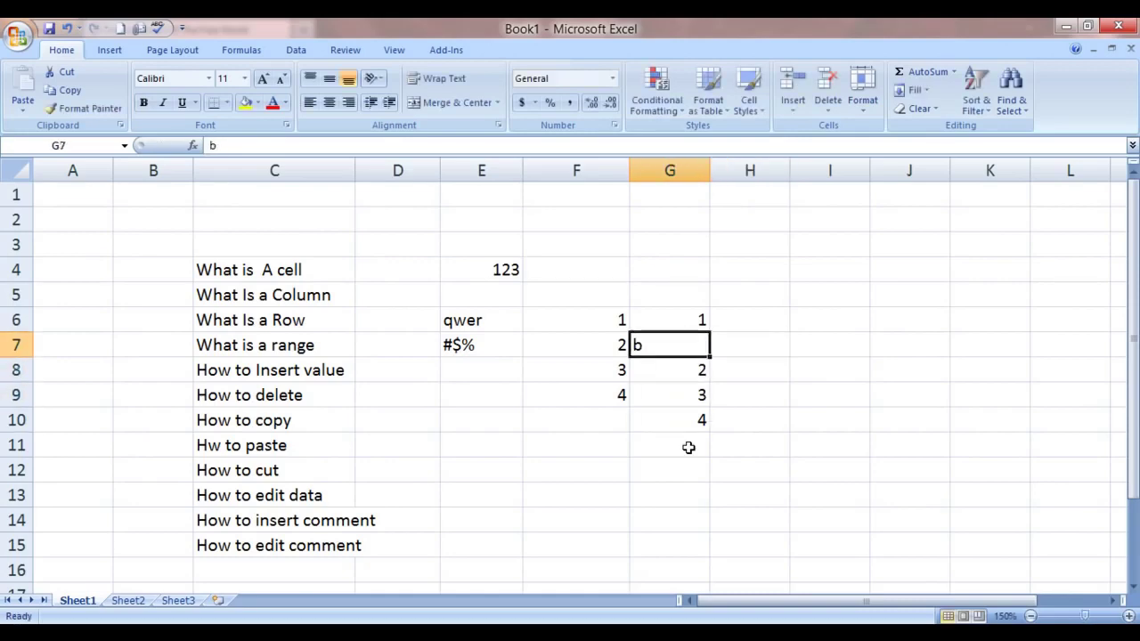
{"action": "key", "text": "Down"}
{"action": "key", "text": "Up"}
{"action": "key", "text": "Left"}
{"action": "key", "text": "Right"}
{"action": "key", "text": "Left"}
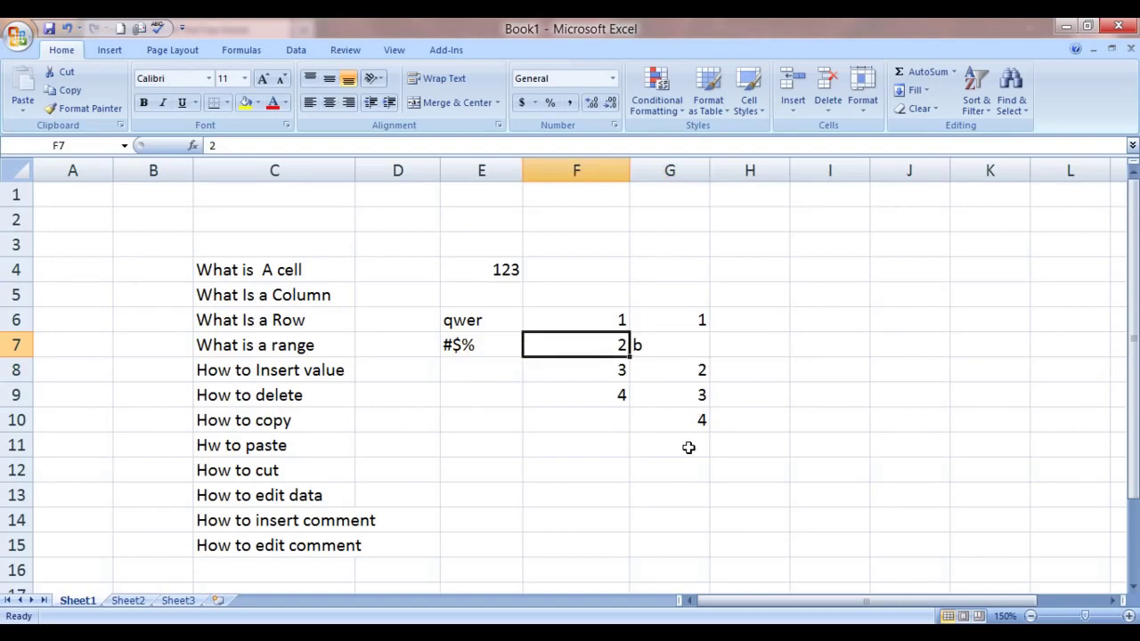
Step: Insert a blank F7 shifting cells right, then undo the insertion with Ctrl+Z
{"action": "key", "text": "shift+F10"}
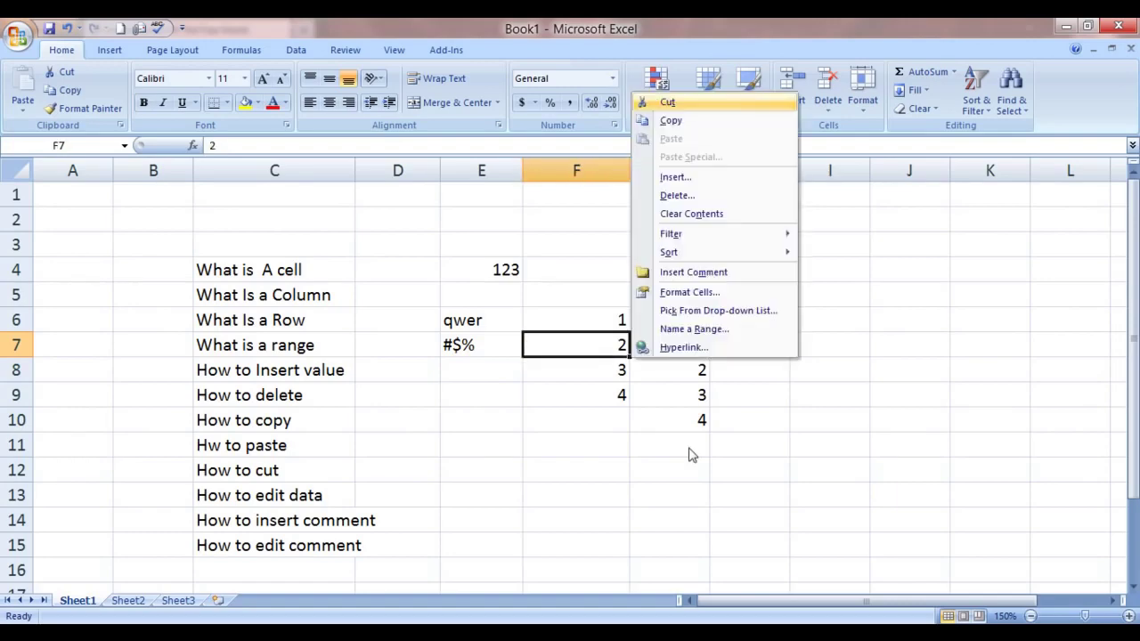
{"action": "left_click", "coordinate": [672, 179]}
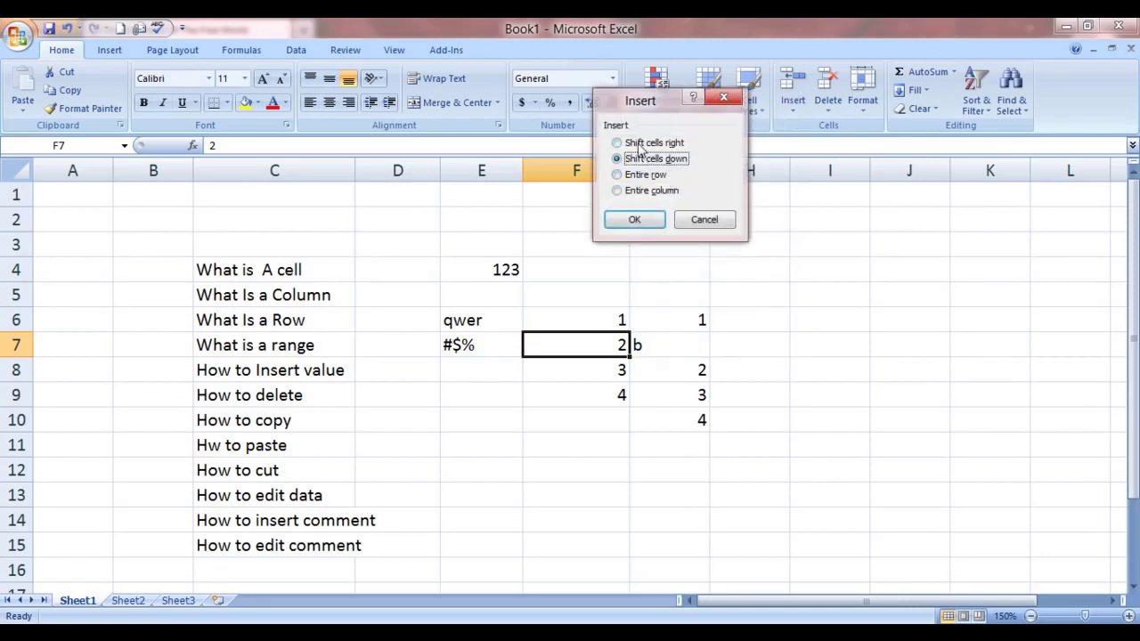
{"action": "left_click", "coordinate": [641, 143]}
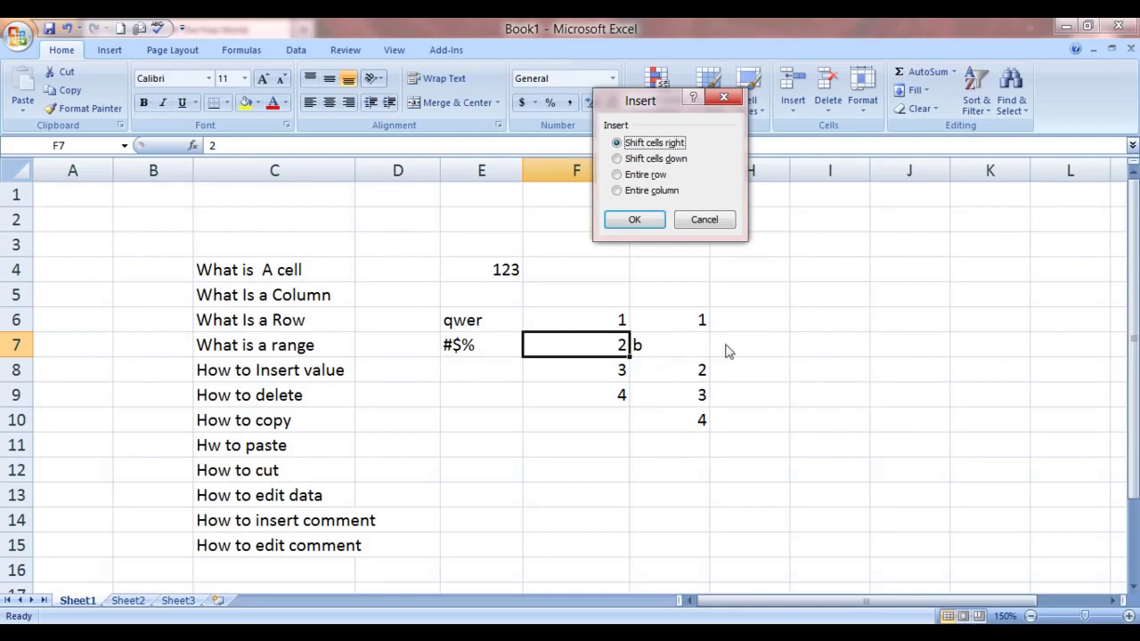
{"action": "left_click", "coordinate": [634, 221]}
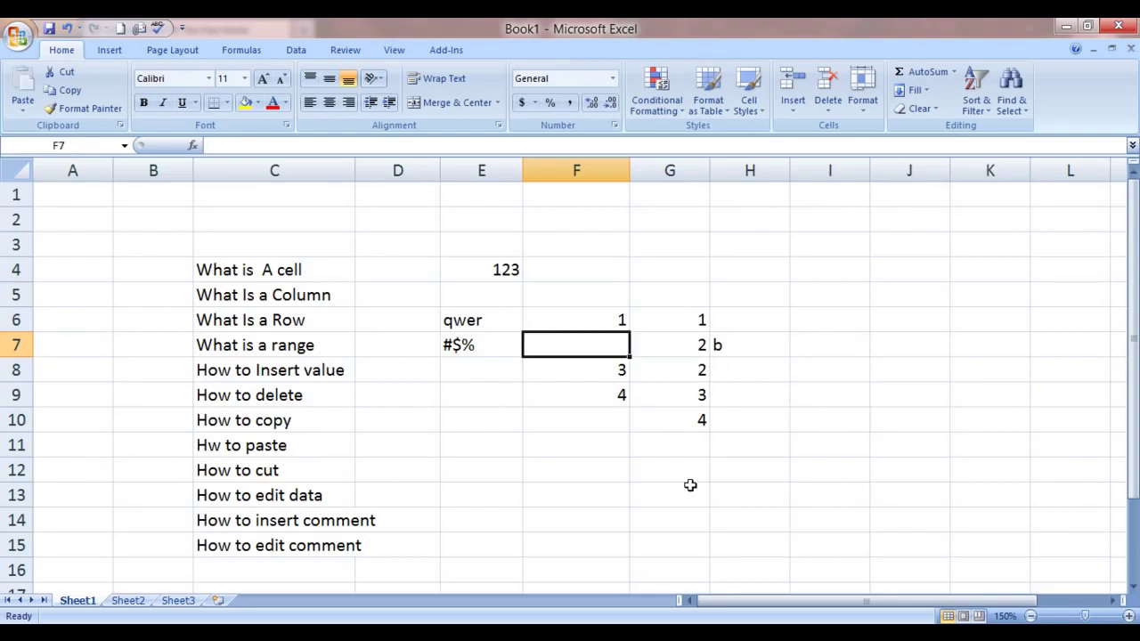
{"action": "key", "text": "ctrl+z"}
{"action": "key", "text": "ctrl+z"}
{"action": "key", "text": "ctrl+z"}
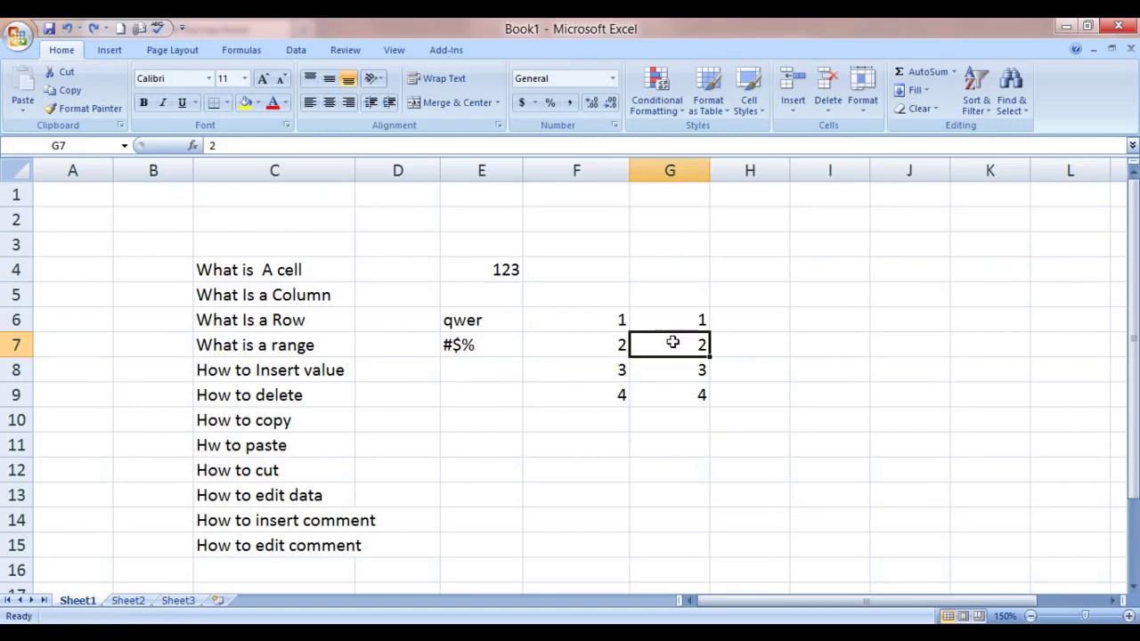
Step: Insert an entire blank row at row 7
{"action": "right_click", "coordinate": [671, 337]}
{"action": "left_click", "coordinate": [718, 429]}
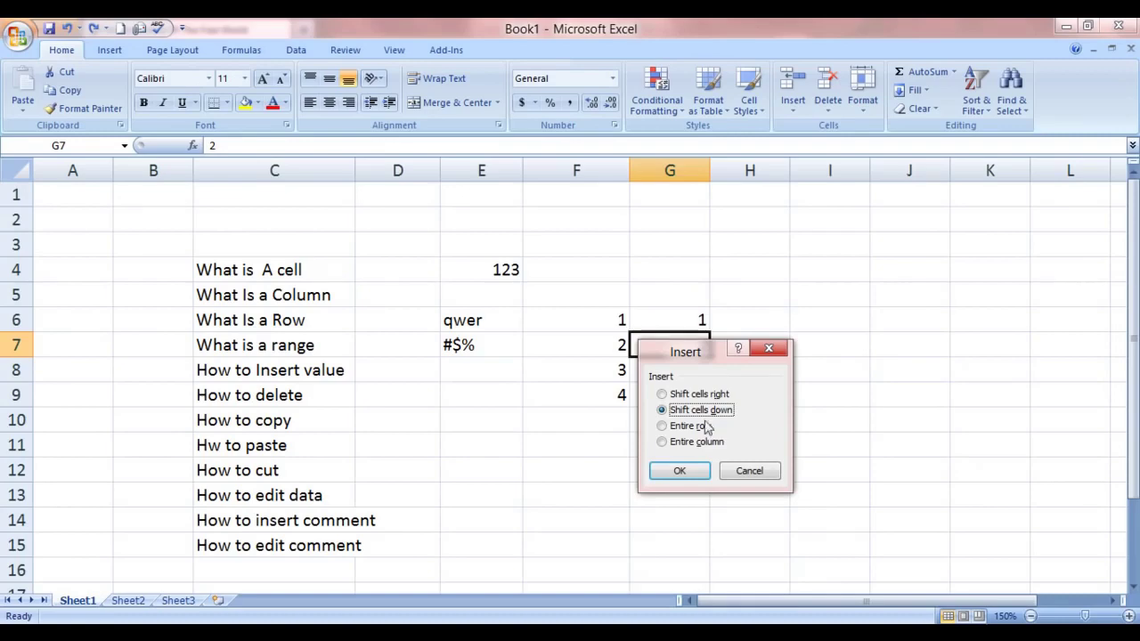
{"action": "left_click", "coordinate": [673, 428]}
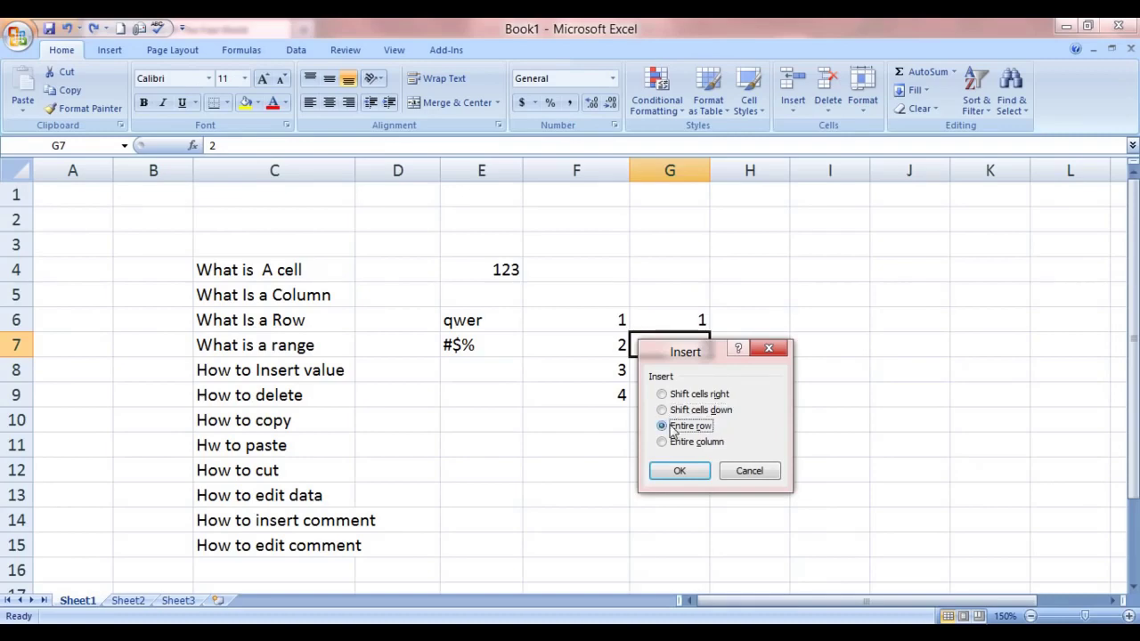
{"action": "left_click", "coordinate": [682, 470]}
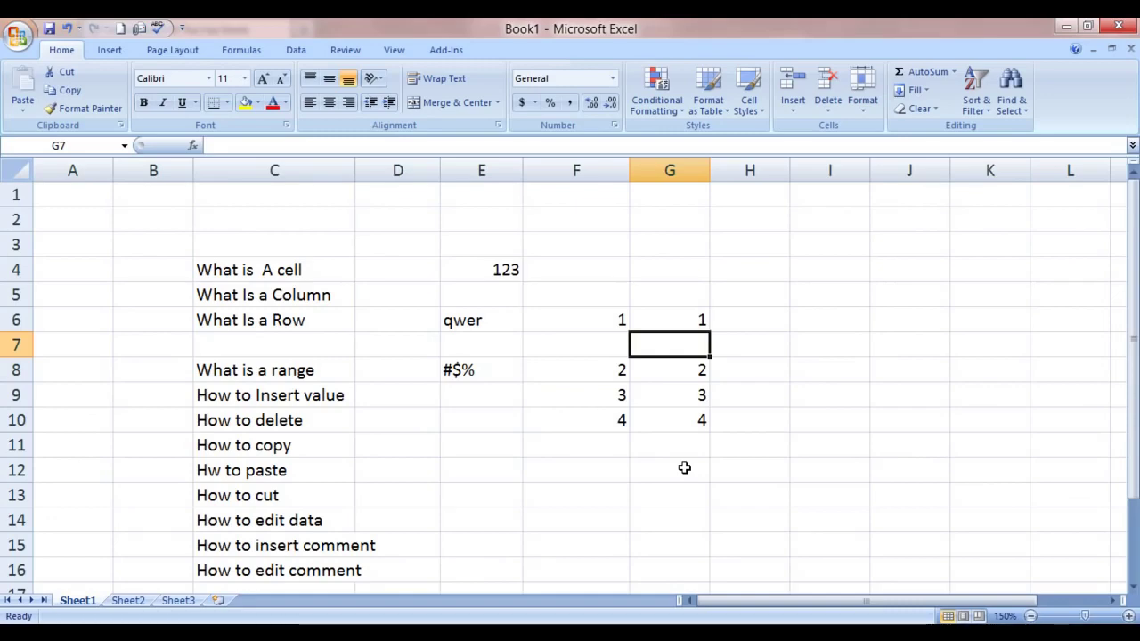
Step: Insert an entire new column at G from cell G12, then undo it
{"action": "right_click", "coordinate": [684, 468]}
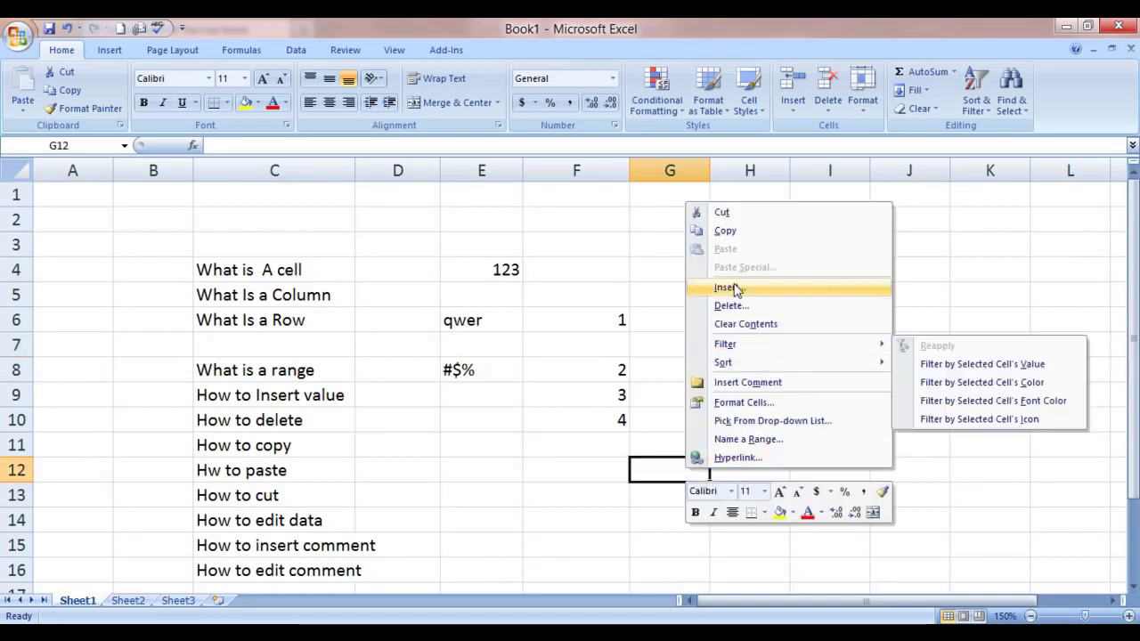
{"action": "left_click", "coordinate": [736, 288]}
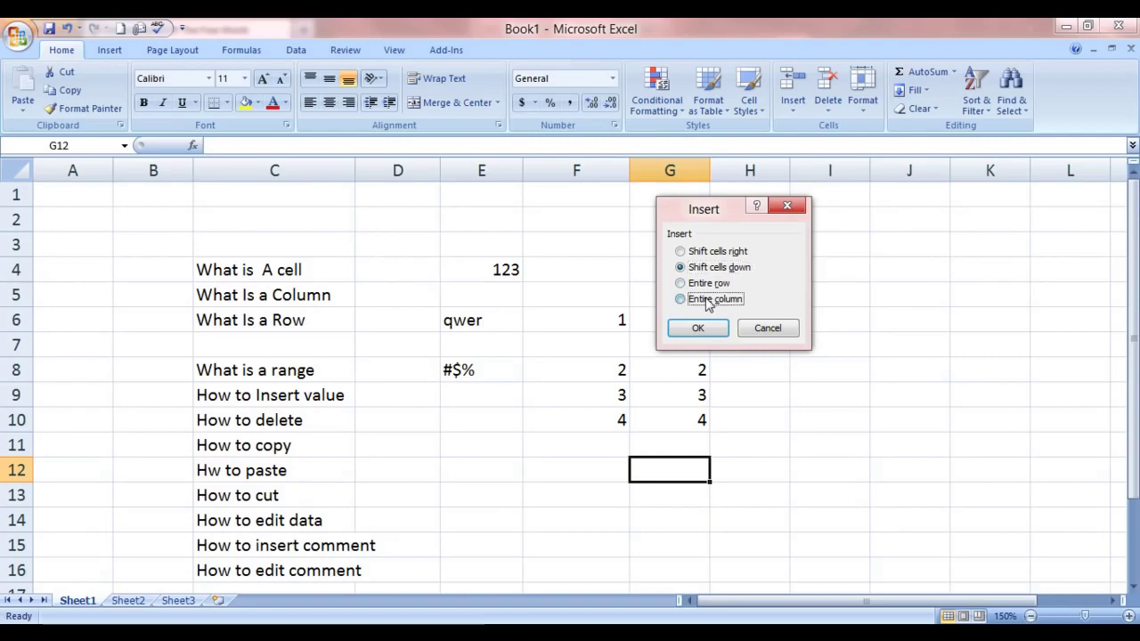
{"action": "left_click", "coordinate": [708, 301]}
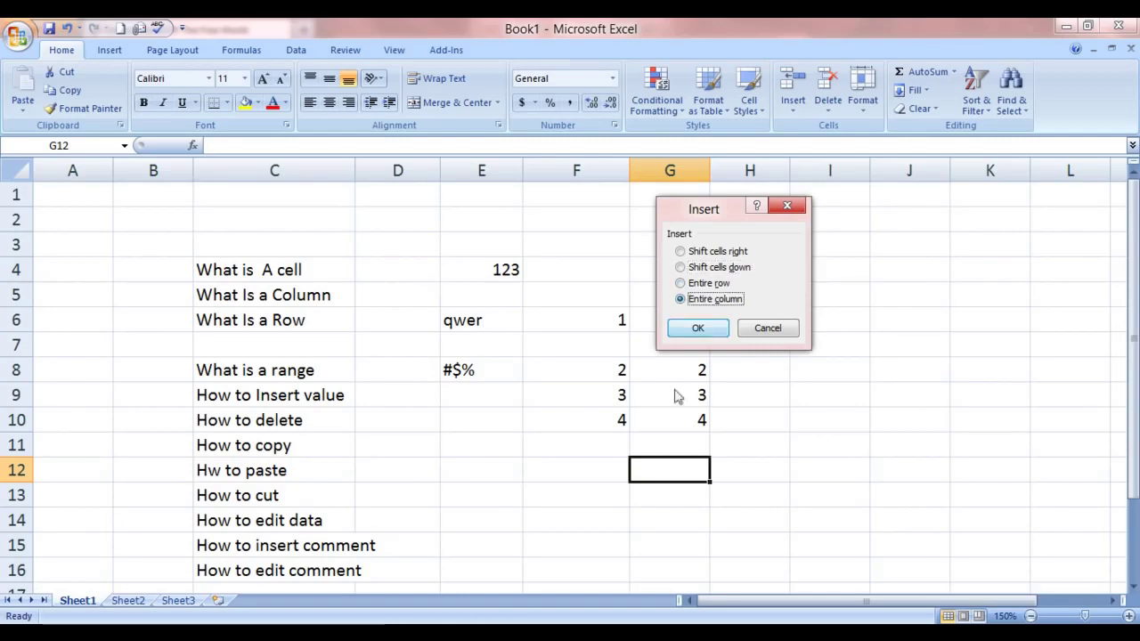
{"action": "left_click", "coordinate": [693, 328]}
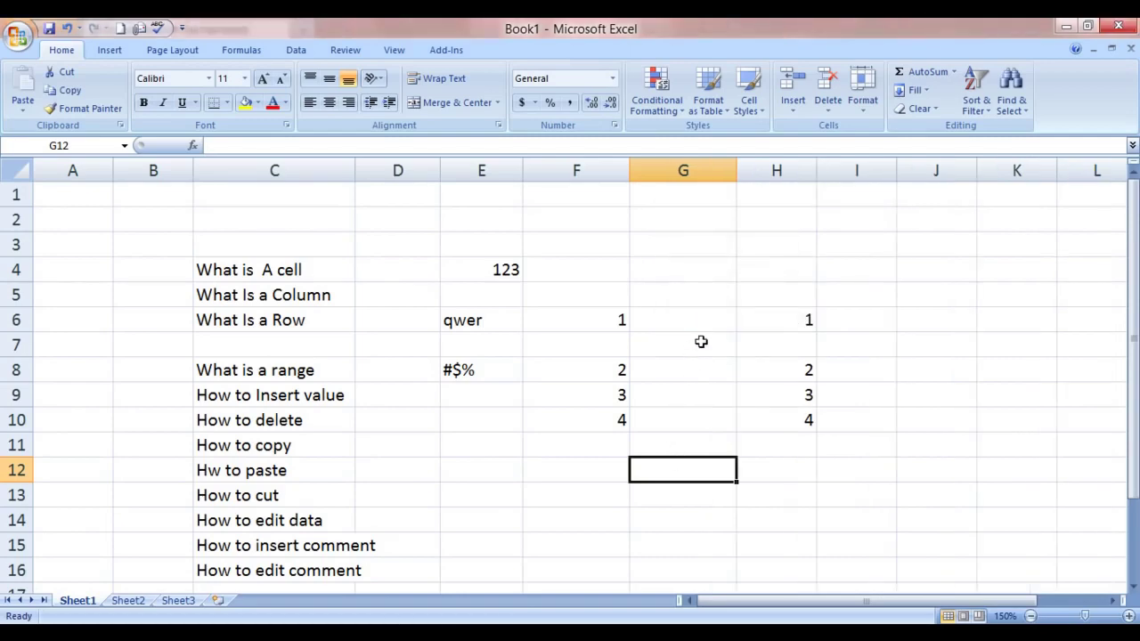
{"action": "key", "text": "ctrl+z"}
{"action": "key", "text": "ctrl+z"}
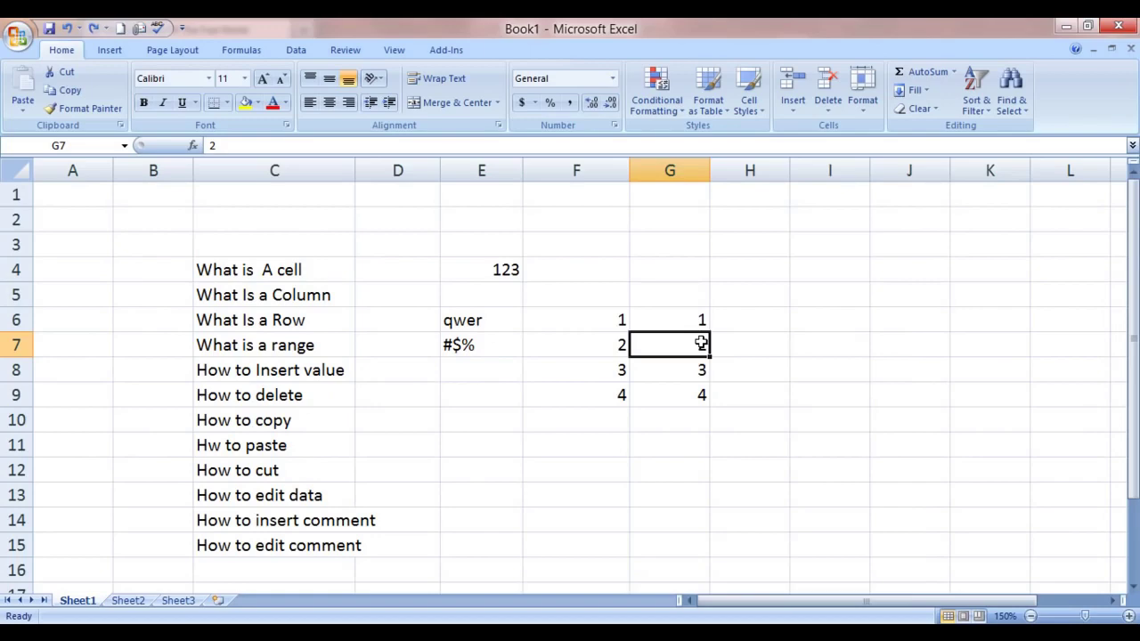
{"action": "right_click", "coordinate": [701, 342]}
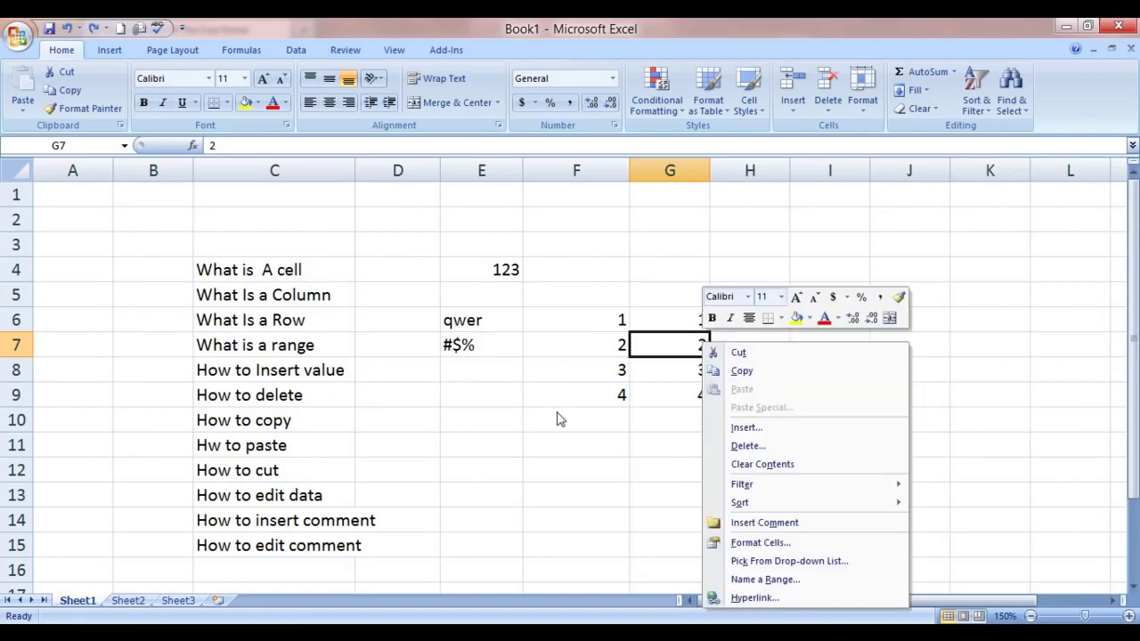
{"action": "left_click", "coordinate": [746, 445]}
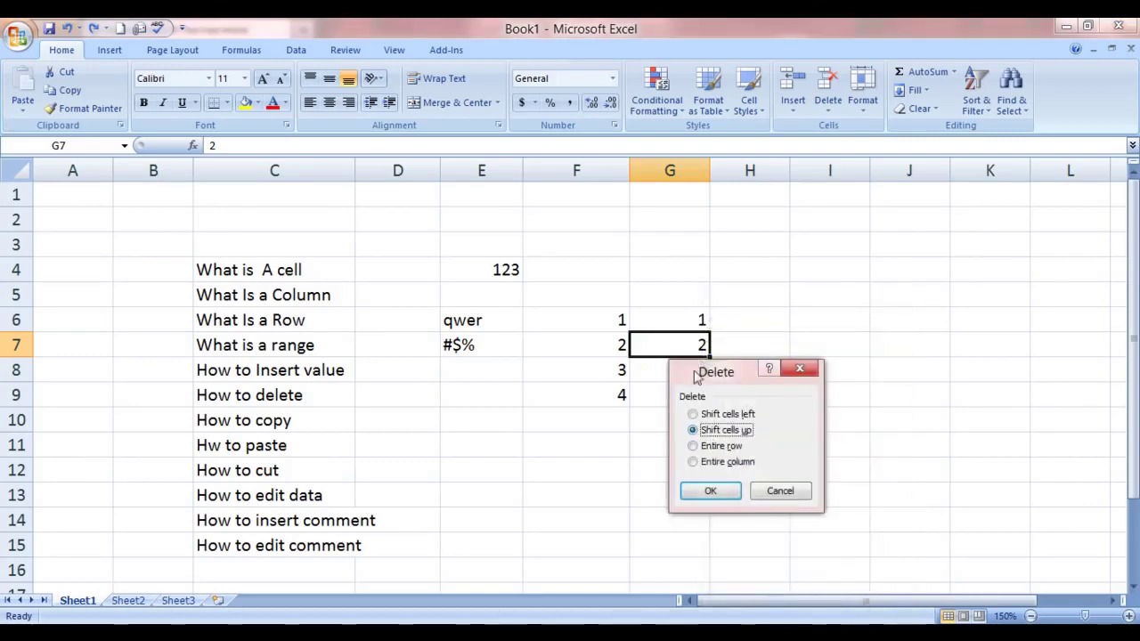
{"action": "left_click_drag", "start_coordinate": [735, 385], "coordinate": [867, 324]}
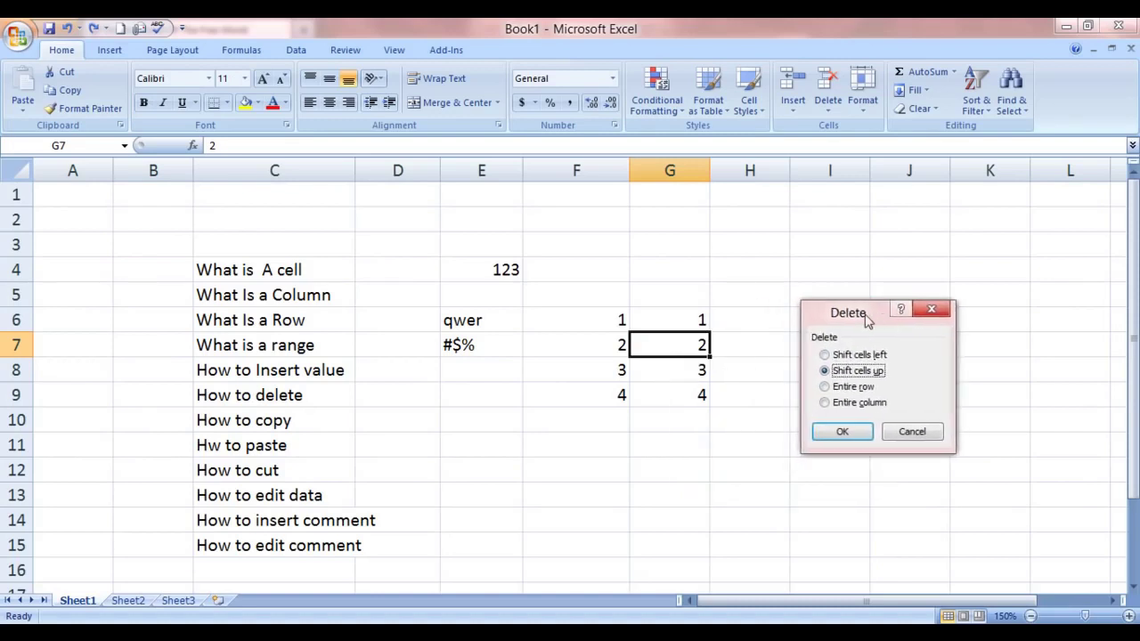
{"action": "left_click", "coordinate": [841, 431]}
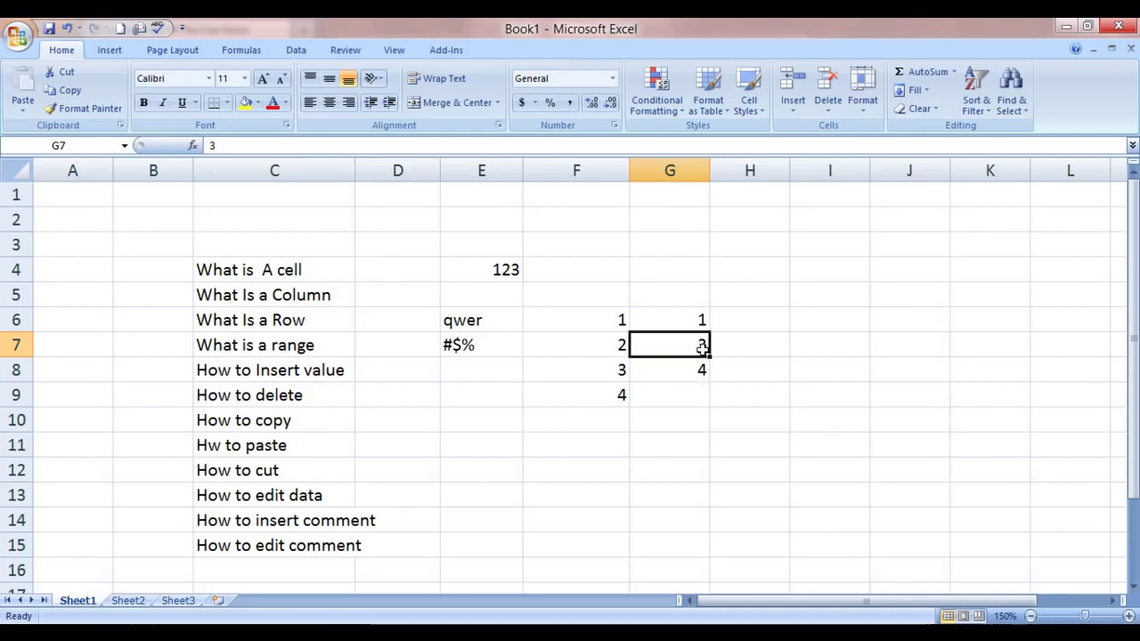
{"action": "right_click", "coordinate": [705, 354]}
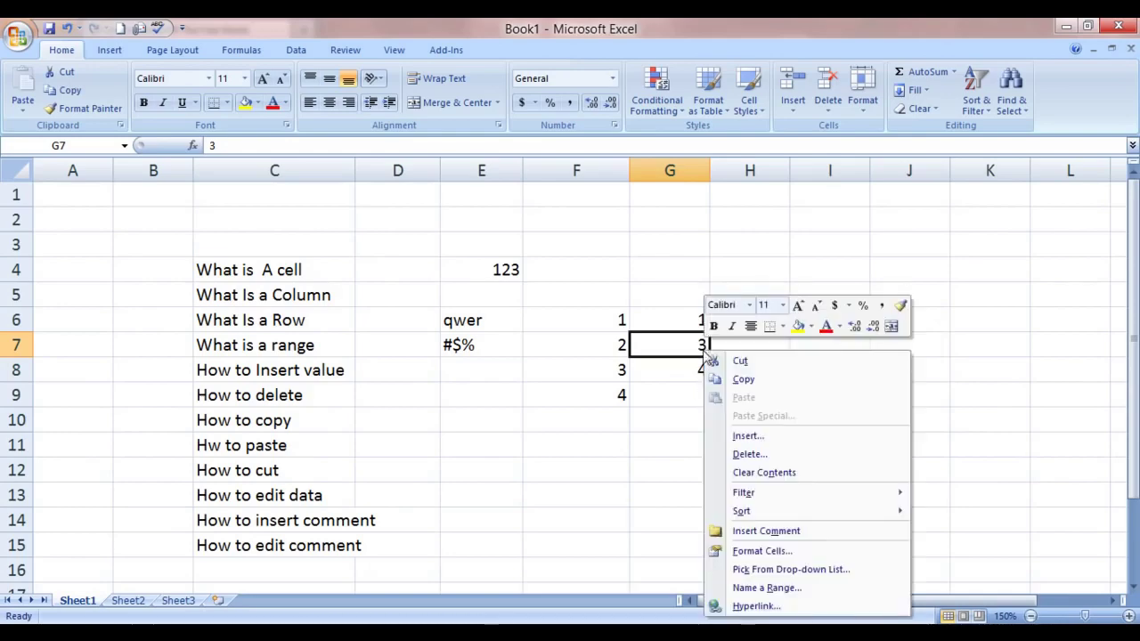
{"action": "key", "text": "Escape"}
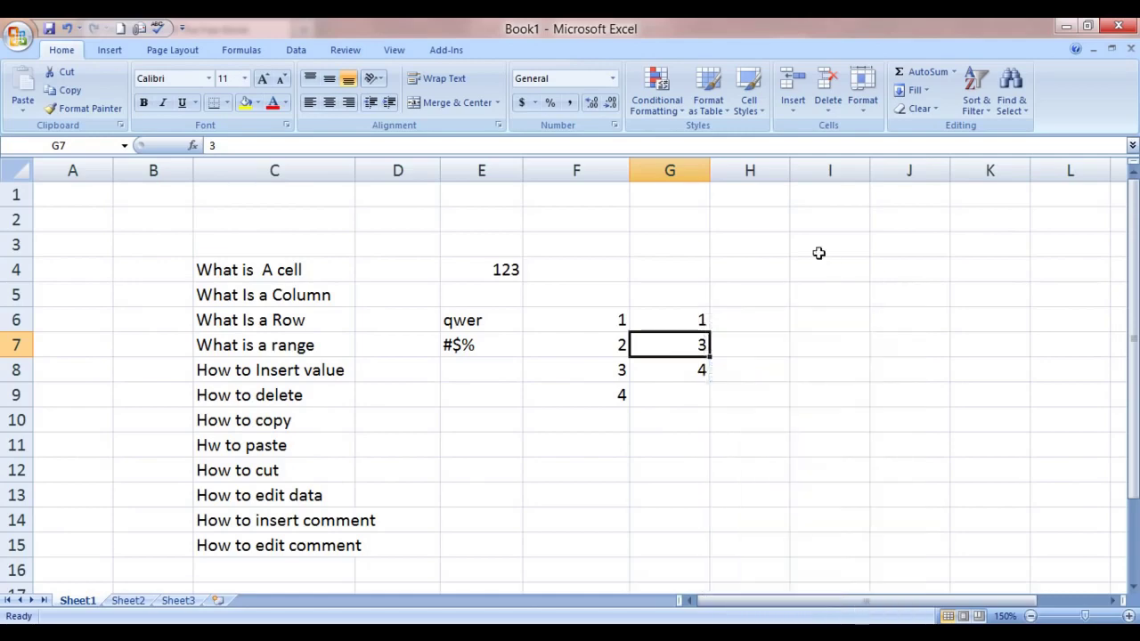
{"action": "key", "text": "ctrl+z"}
{"action": "right_click", "coordinate": [683, 328]}
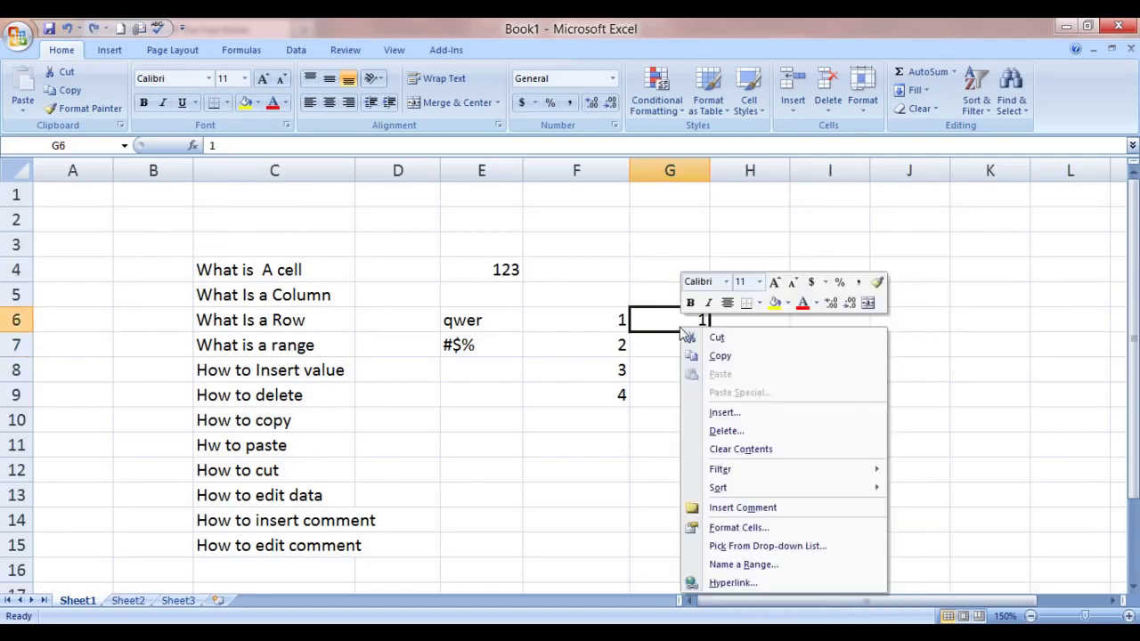
{"action": "left_click", "coordinate": [726, 431]}
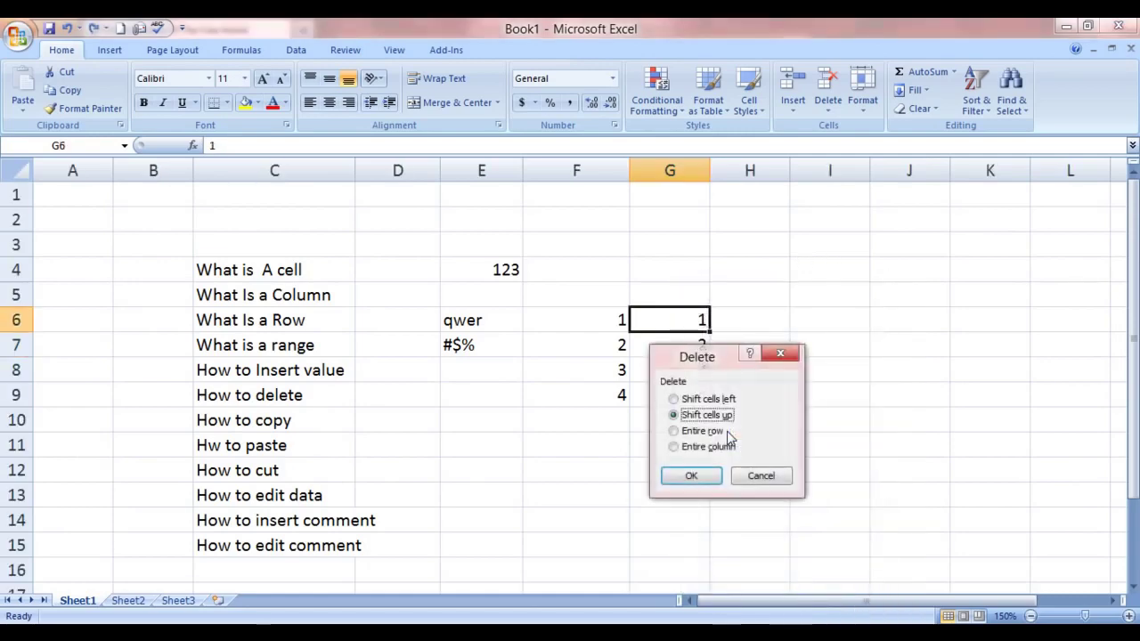
{"action": "left_click", "coordinate": [683, 400]}
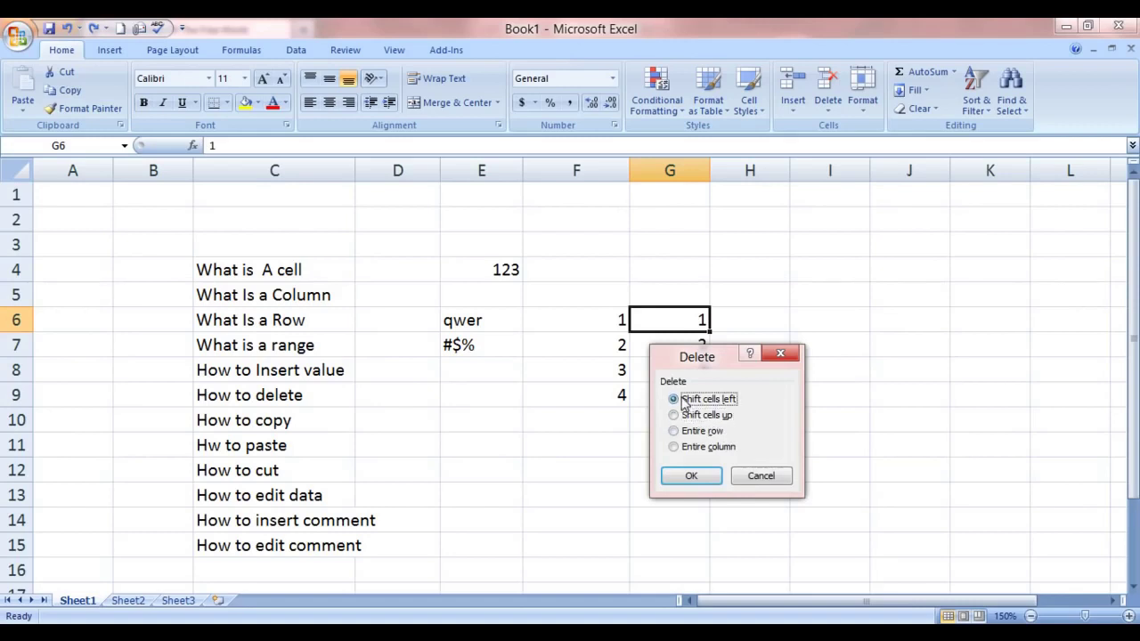
{"action": "left_click", "coordinate": [691, 478]}
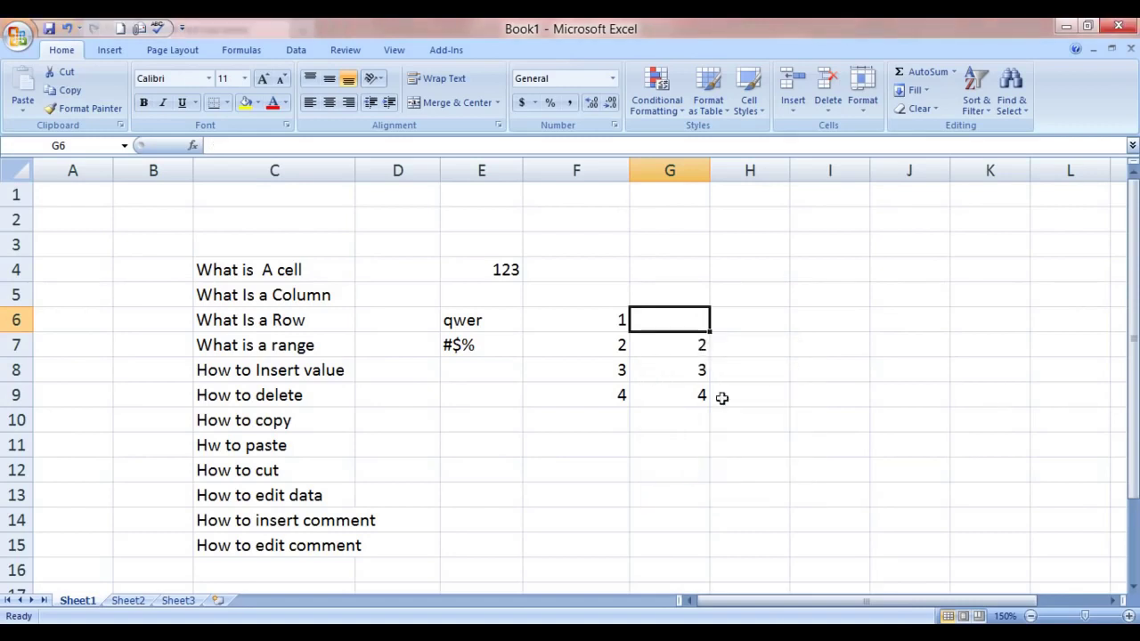
{"action": "left_click", "coordinate": [698, 344]}
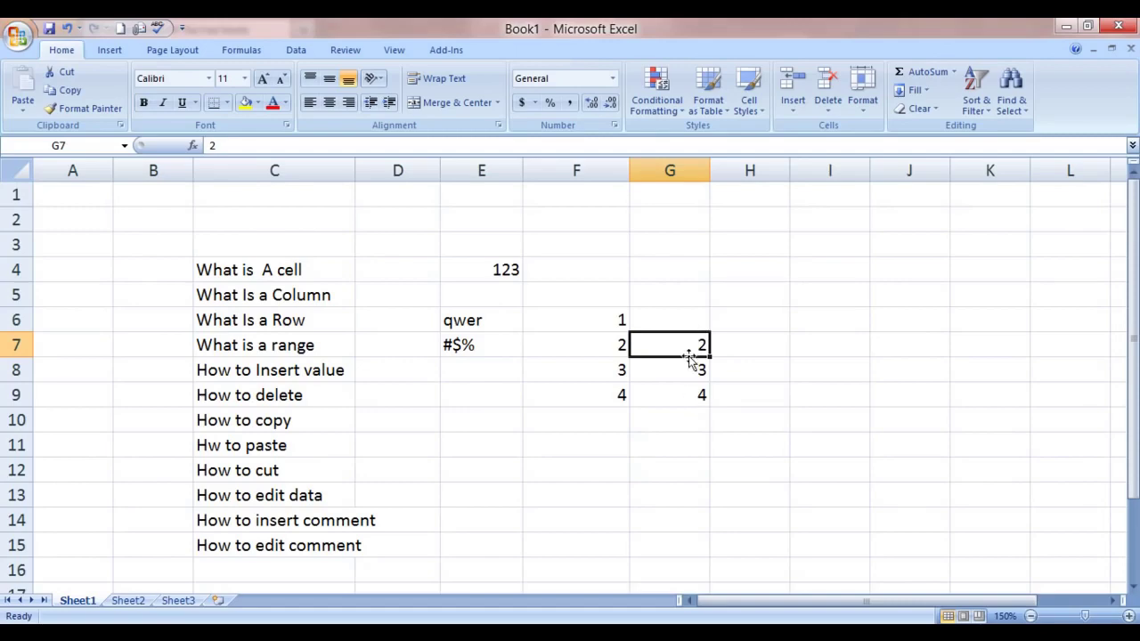
{"action": "key", "text": "ctrl+z"}
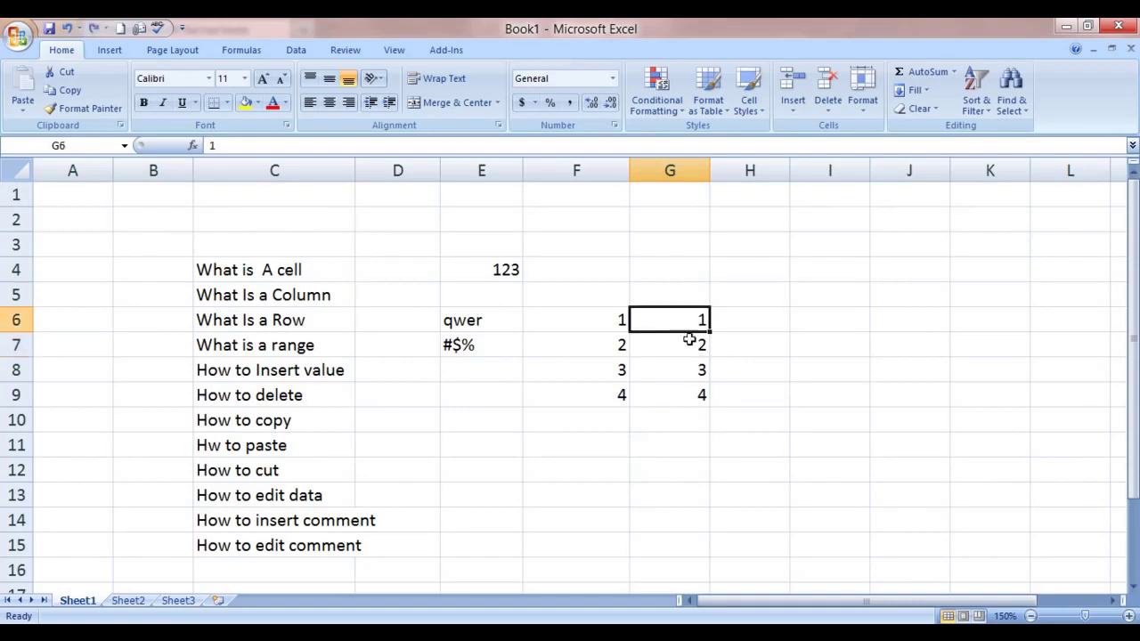
{"action": "right_click", "coordinate": [693, 324]}
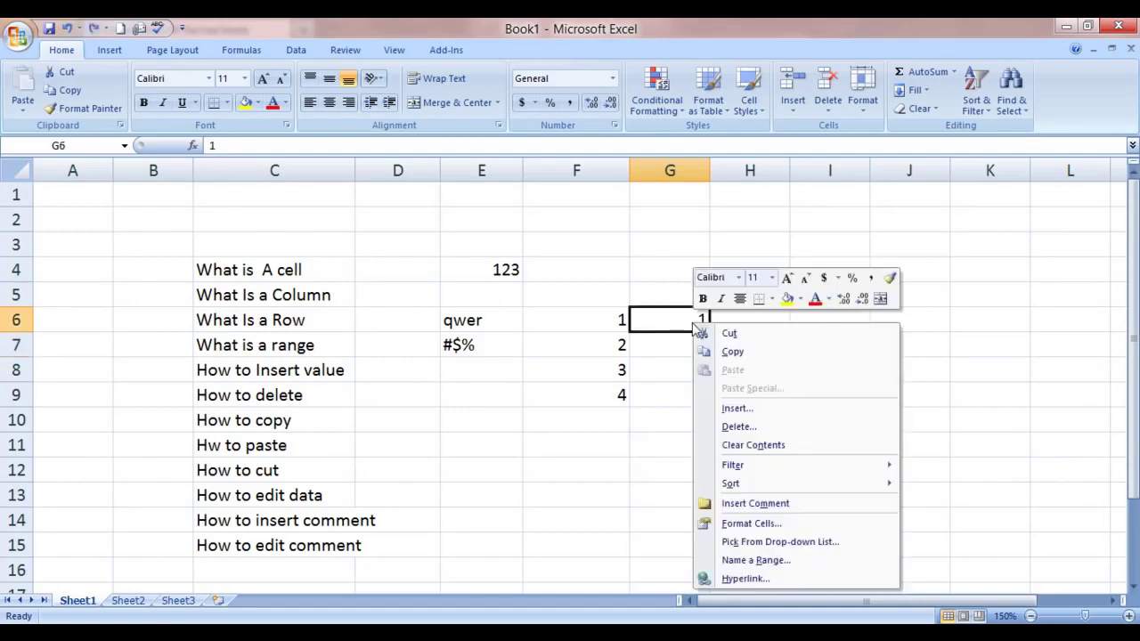
{"action": "left_click", "coordinate": [730, 426]}
{"action": "left_click", "coordinate": [686, 427]}
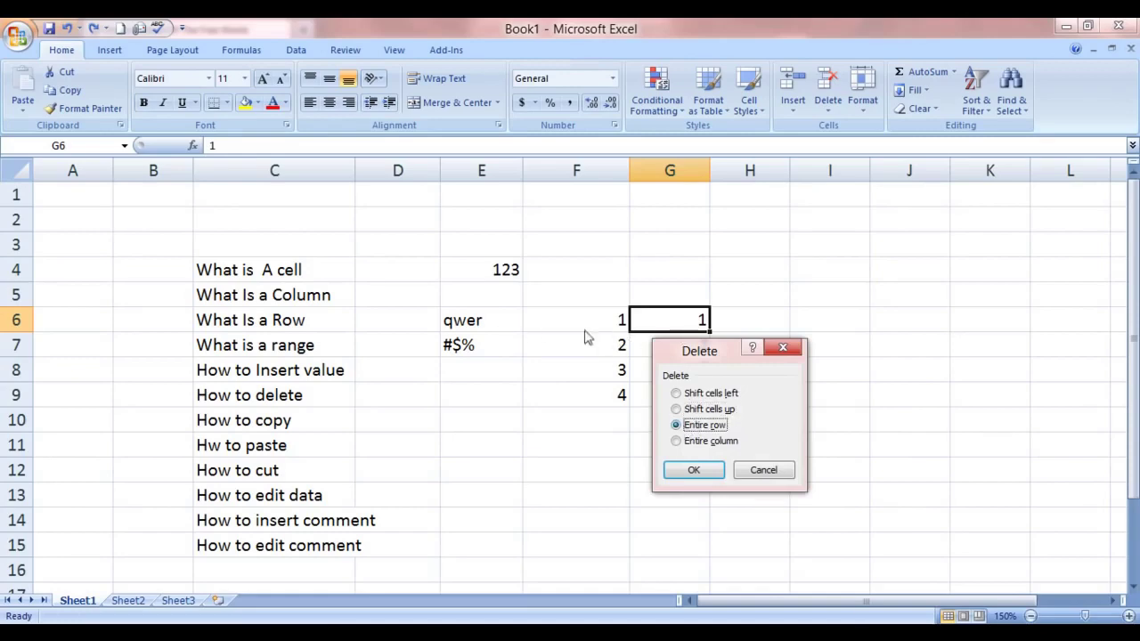
{"action": "left_click", "coordinate": [693, 471]}
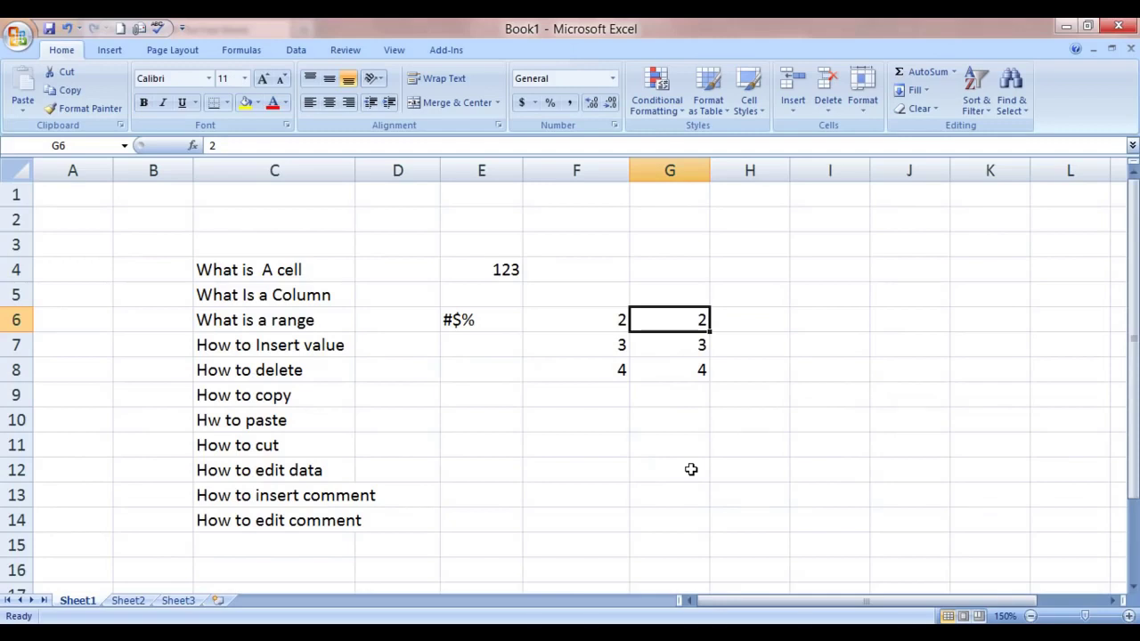
{"action": "key", "text": "ctrl+z"}
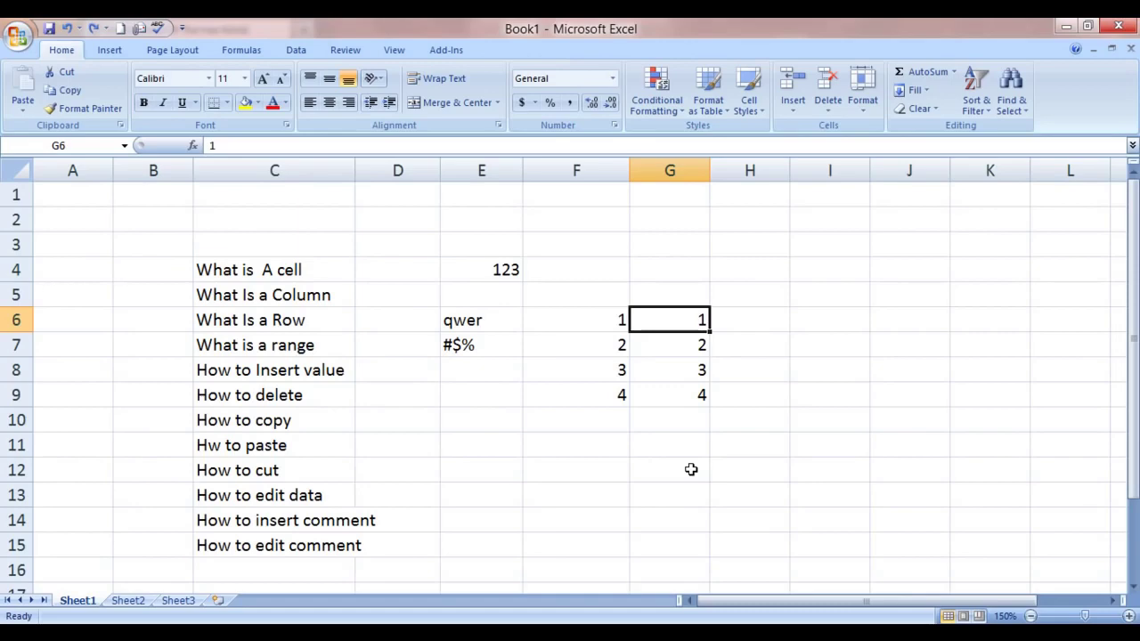
{"action": "right_click", "coordinate": [692, 471]}
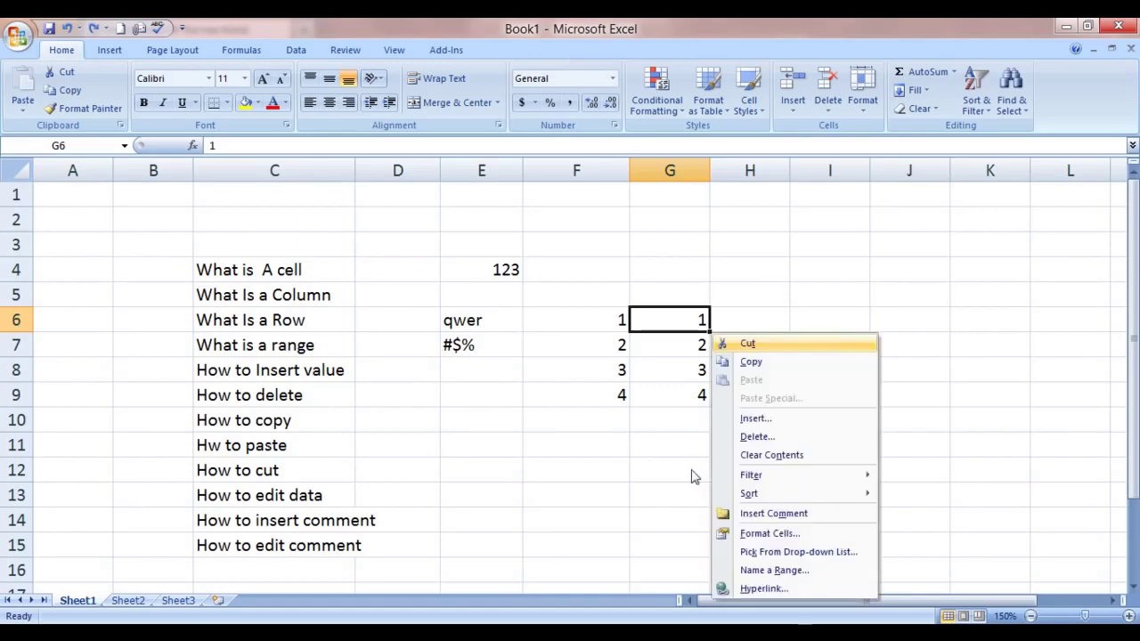
{"action": "left_click", "coordinate": [763, 437]}
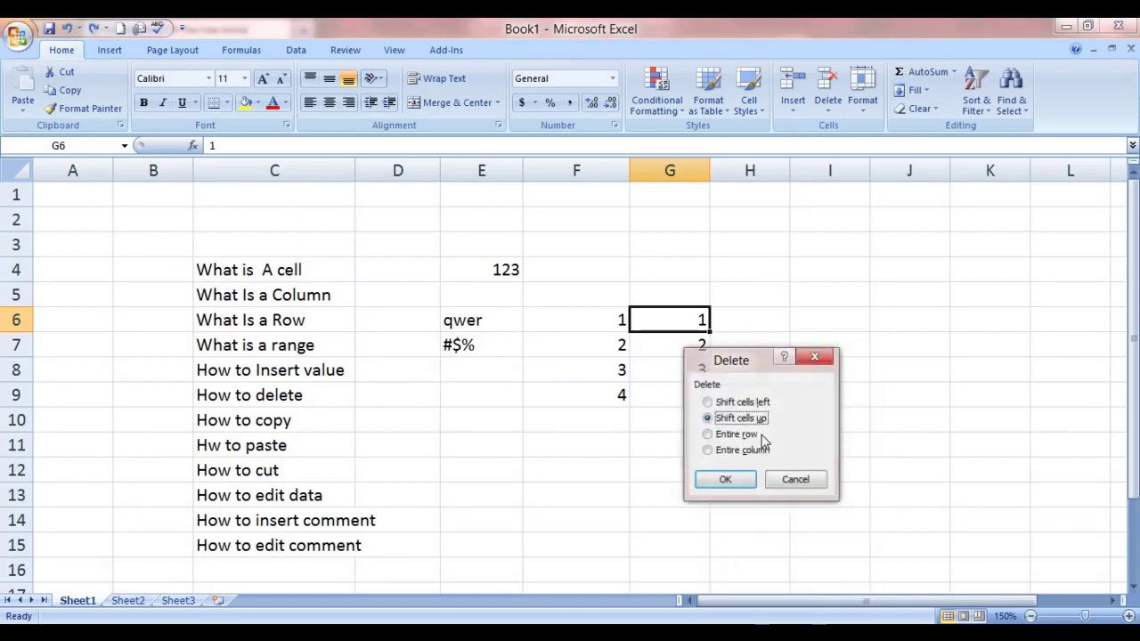
{"action": "left_click", "coordinate": [719, 452]}
{"action": "left_click", "coordinate": [723, 479]}
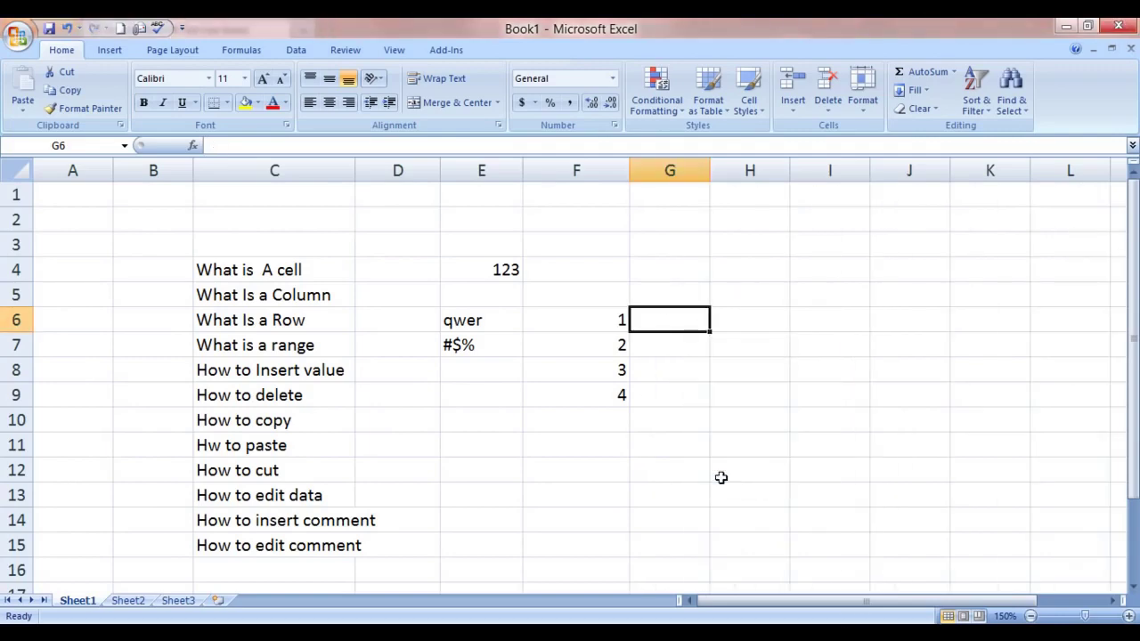
{"action": "key", "text": "ctrl+z"}
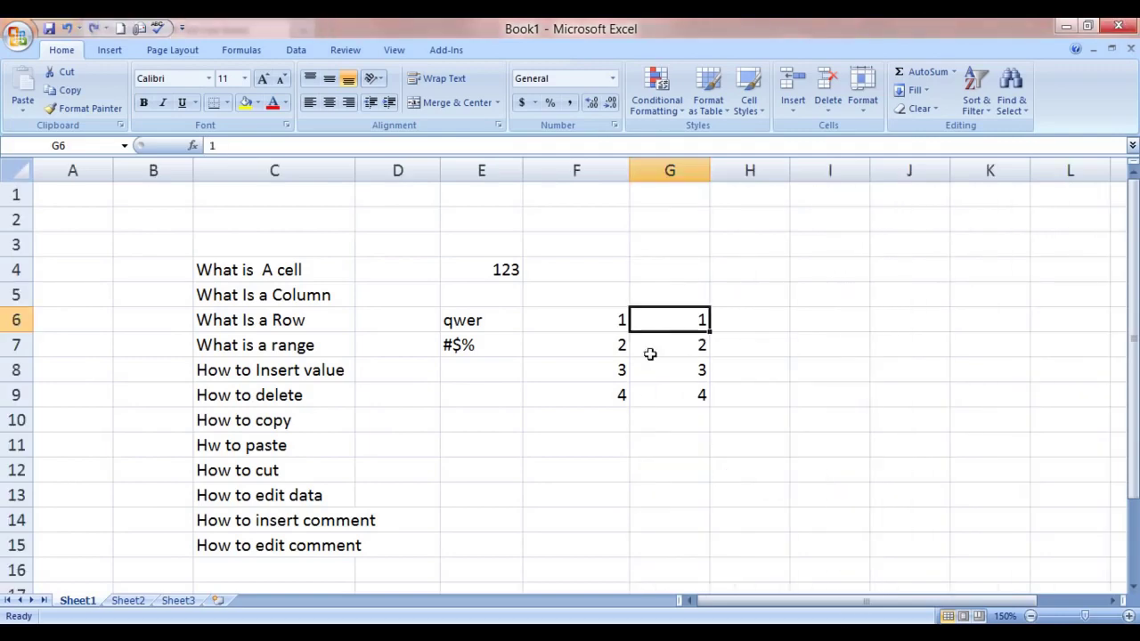
{"action": "left_click", "coordinate": [661, 345]}
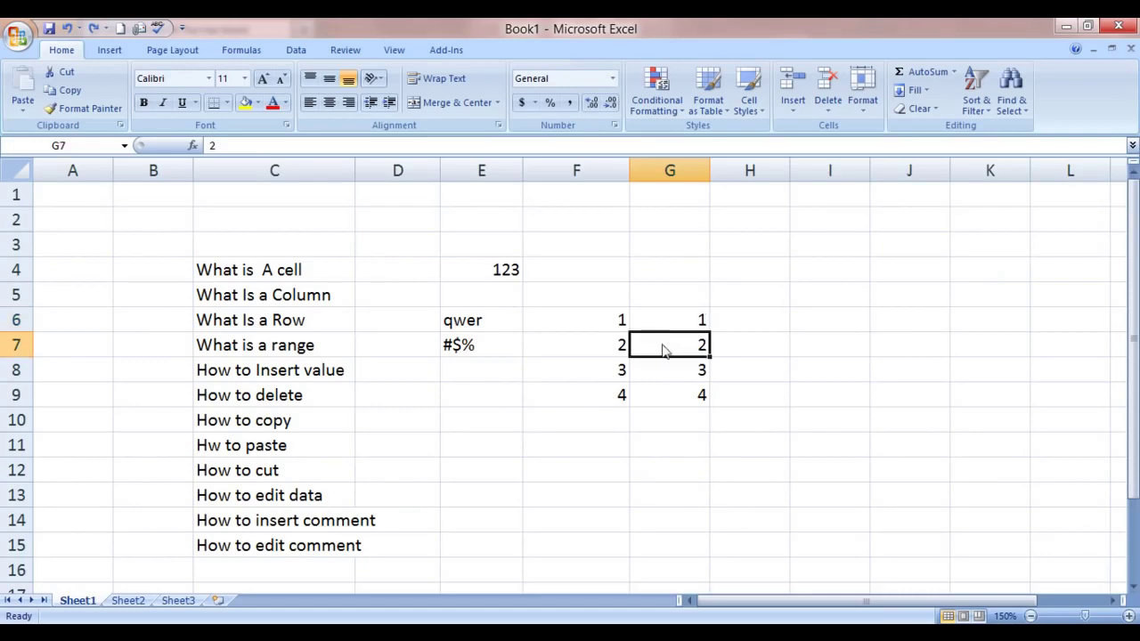
{"action": "right_click", "coordinate": [662, 344]}
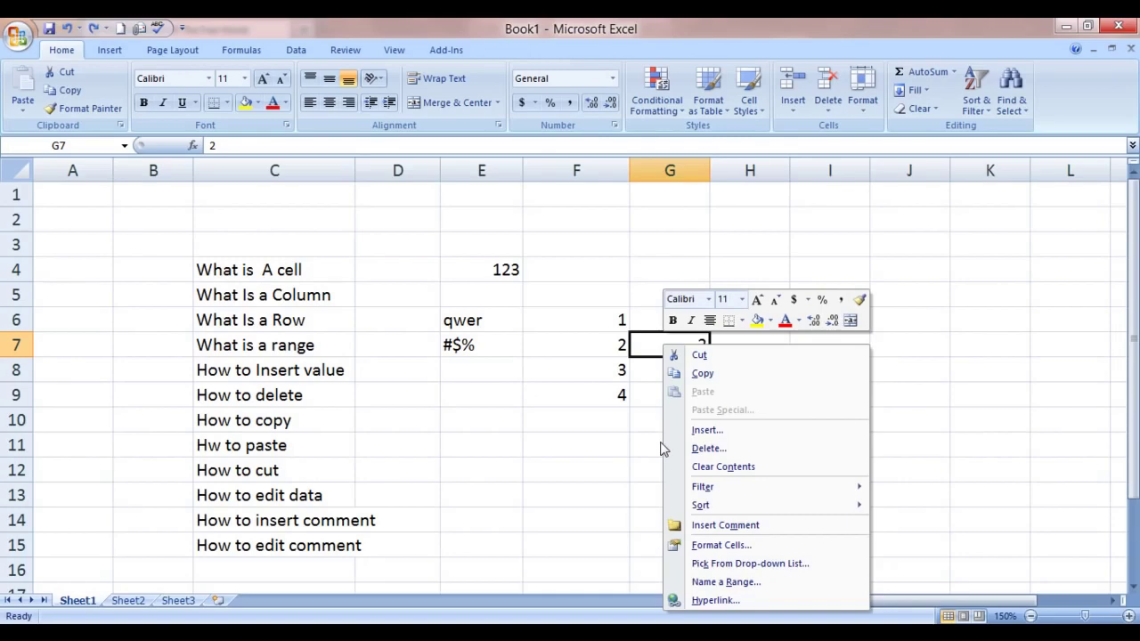
{"action": "left_click", "coordinate": [976, 318]}
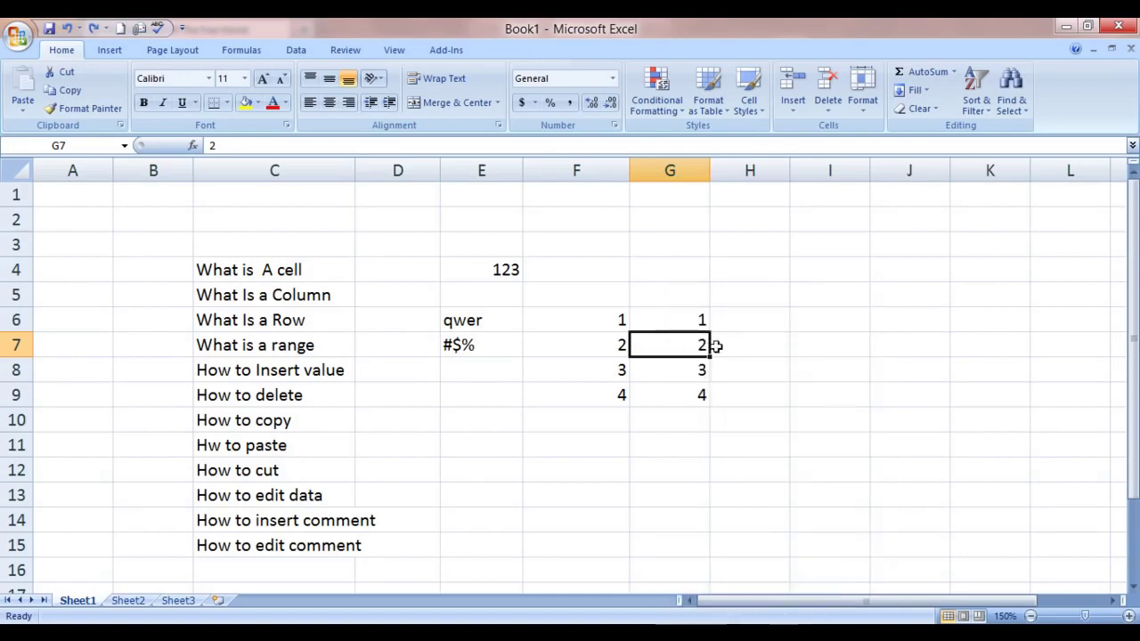
{"action": "right_click", "coordinate": [784, 324]}
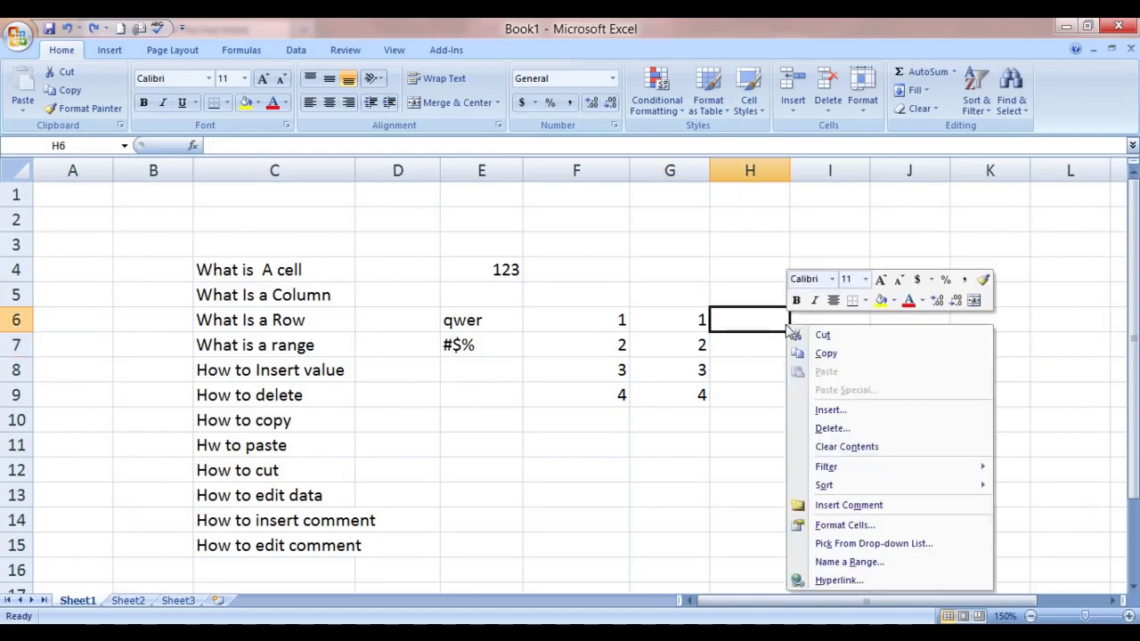
{"action": "left_click", "coordinate": [823, 448]}
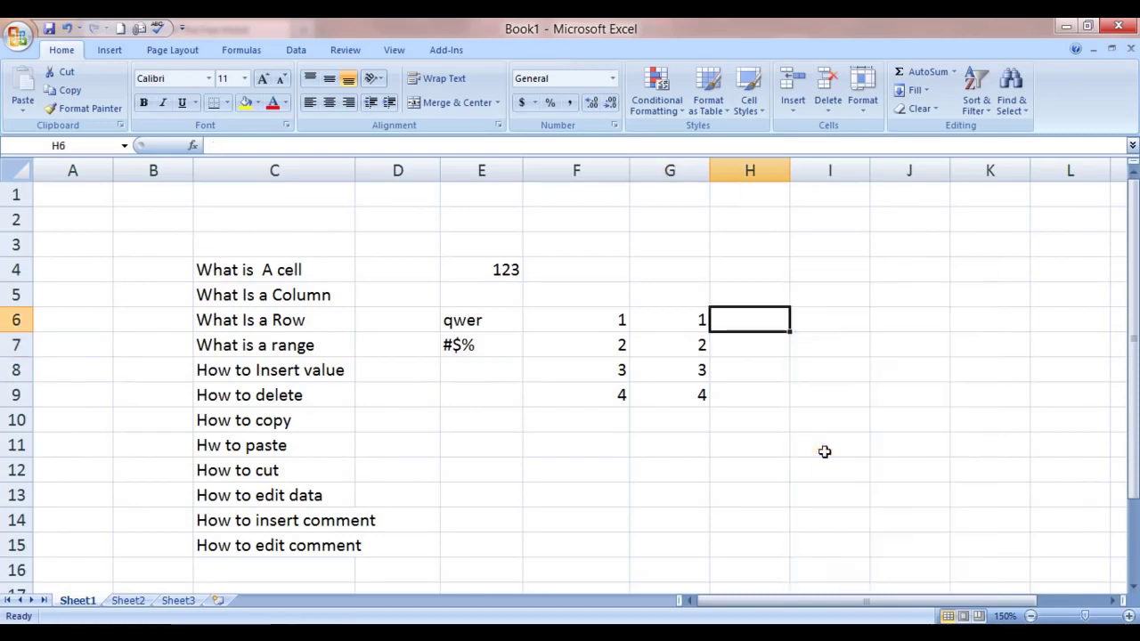
{"action": "left_click", "coordinate": [700, 366]}
{"action": "right_click", "coordinate": [772, 363]}
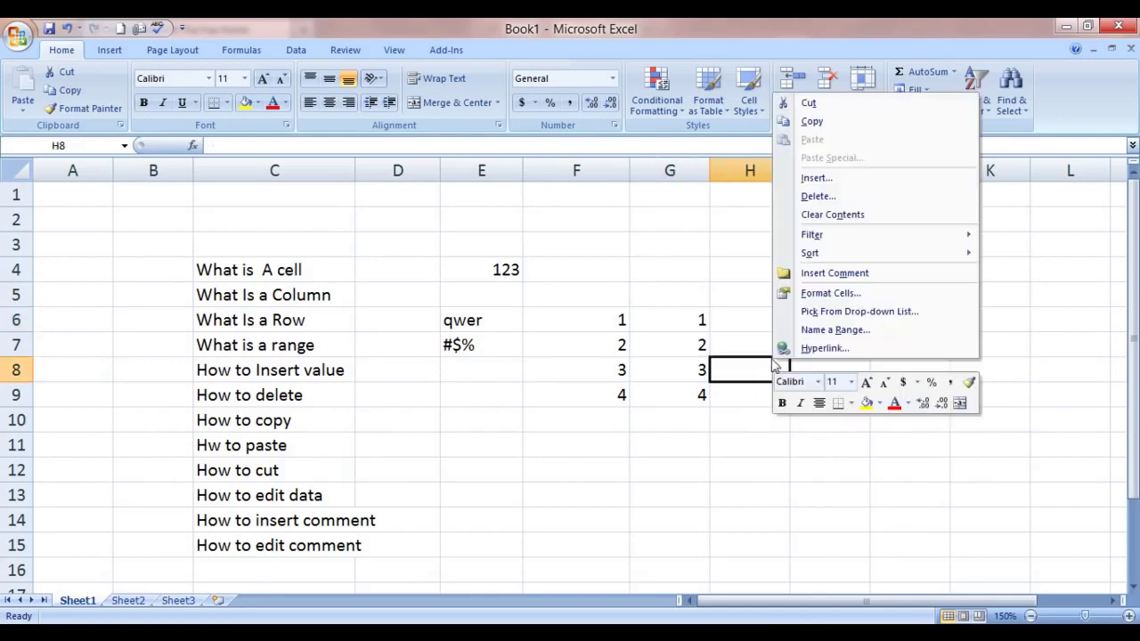
{"action": "left_click", "coordinate": [685, 363]}
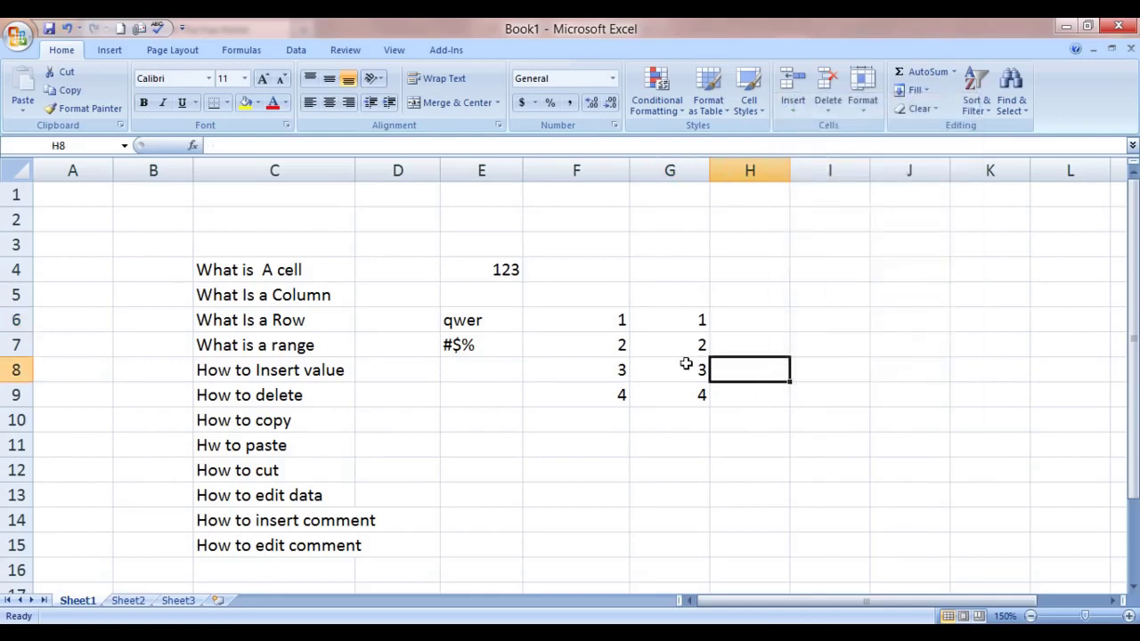
{"action": "left_click", "coordinate": [685, 364]}
{"action": "right_click", "coordinate": [684, 363]}
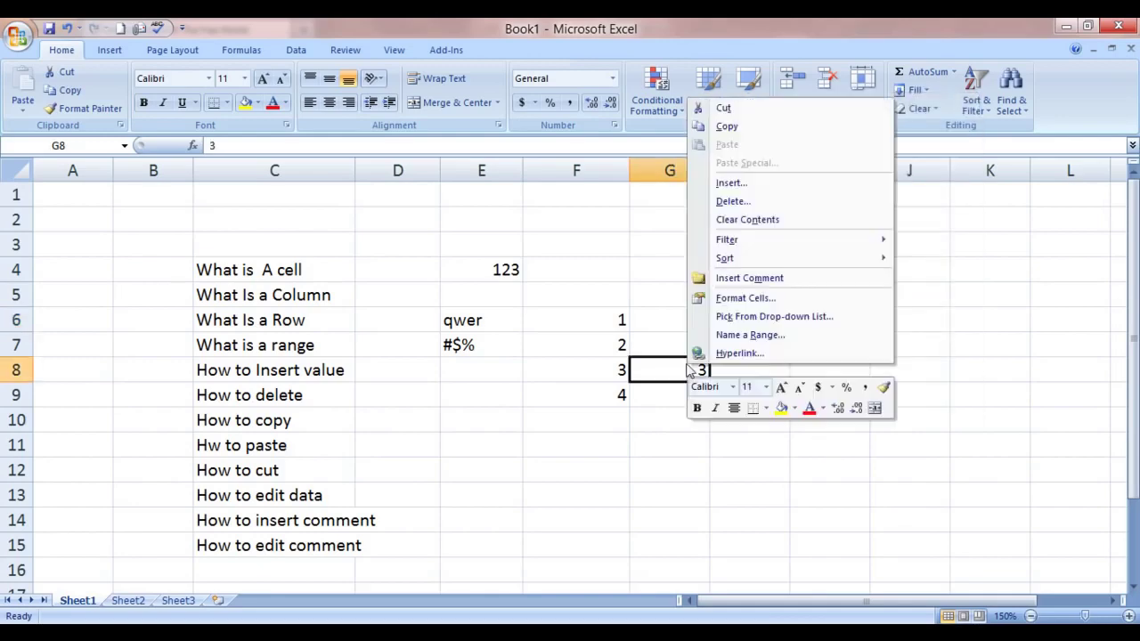
{"action": "left_click", "coordinate": [729, 220]}
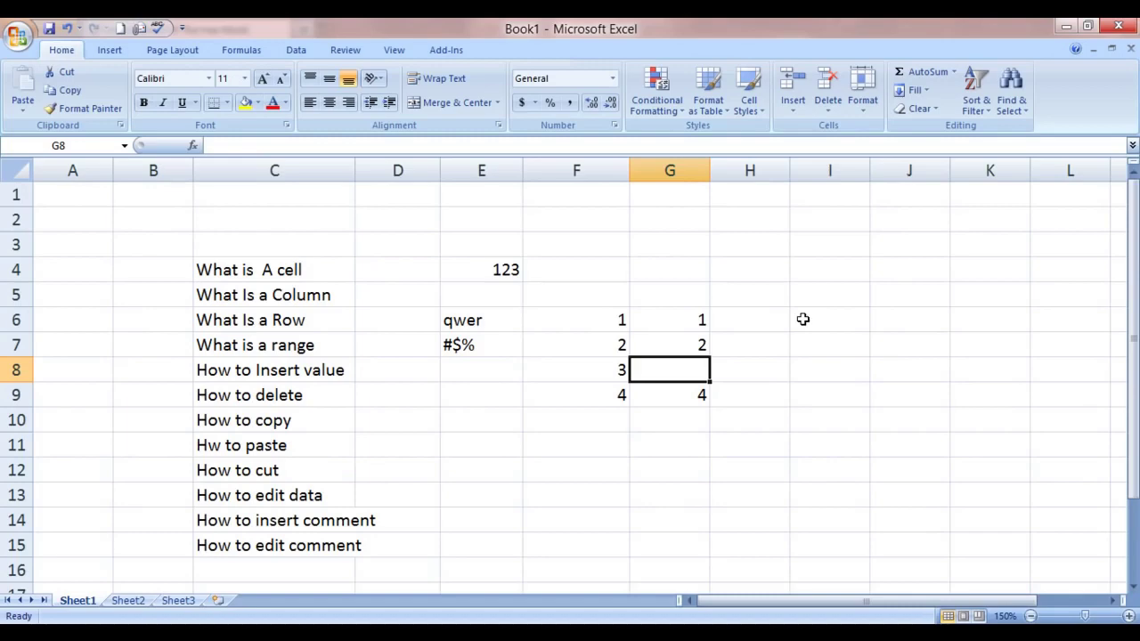
{"action": "right_click", "coordinate": [689, 336]}
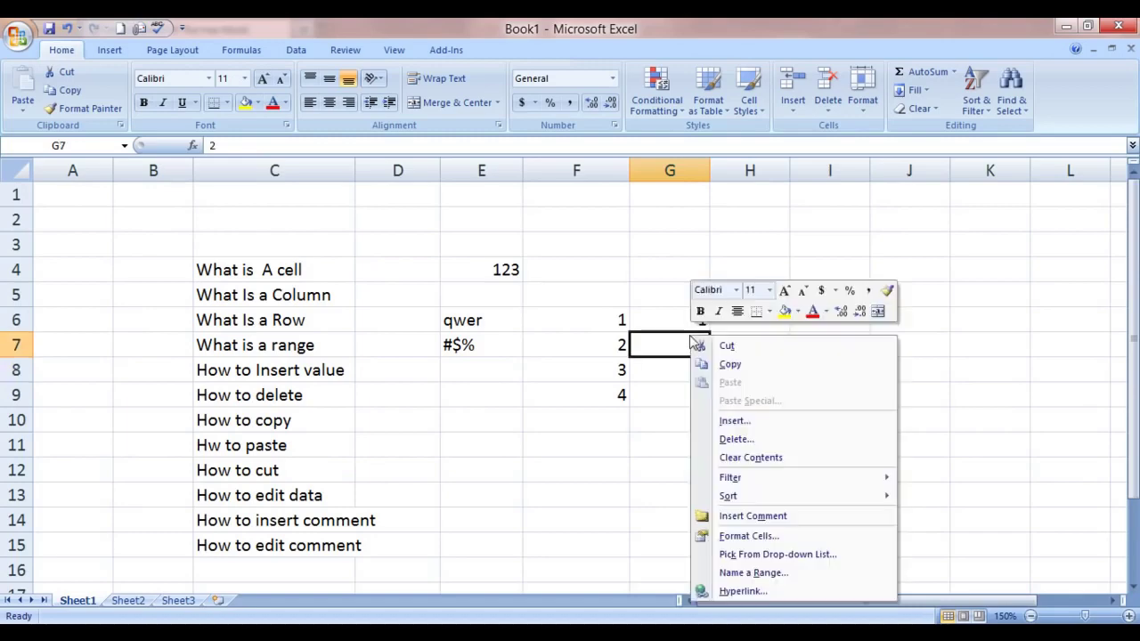
{"action": "left_click", "coordinate": [723, 457]}
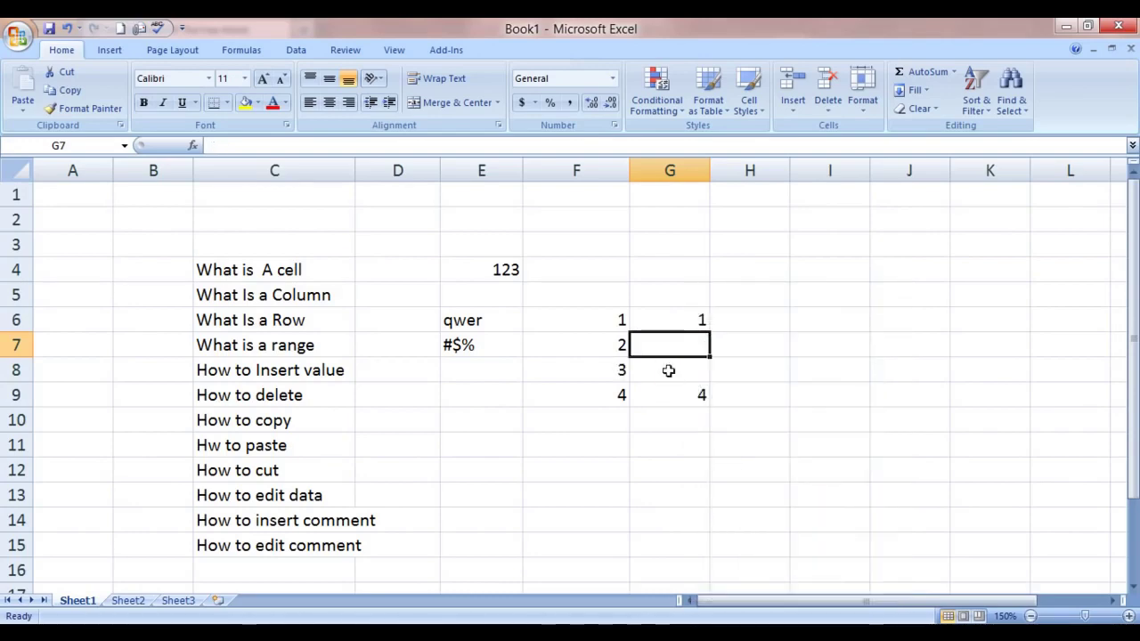
{"action": "key", "text": "ctrl+z"}
{"action": "key", "text": "ctrl+z"}
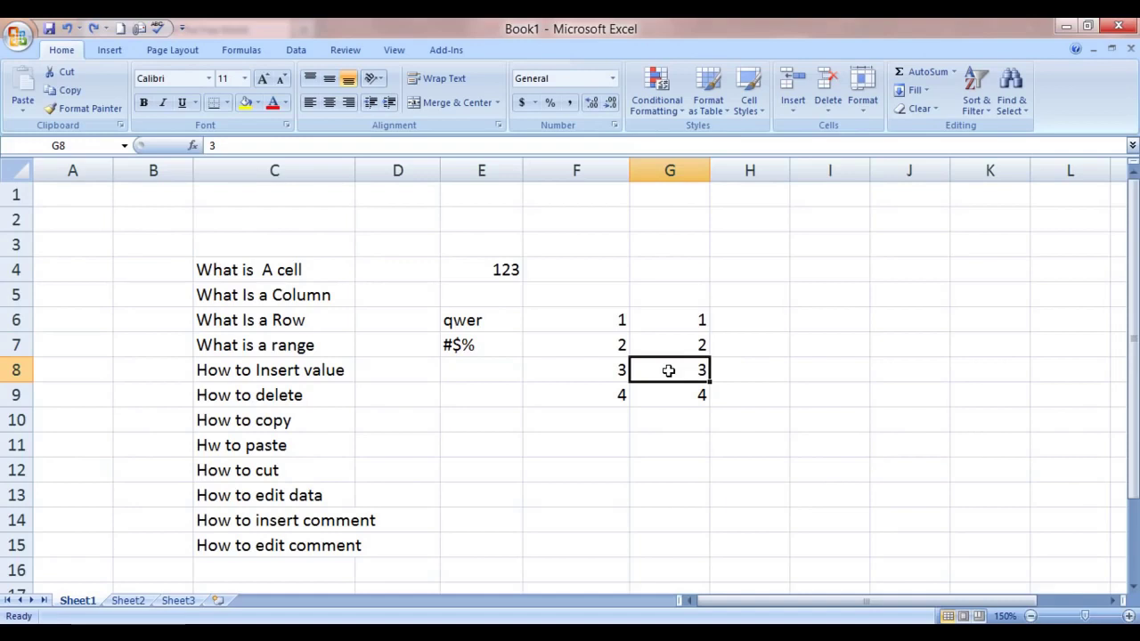
{"action": "right_click", "coordinate": [669, 372]}
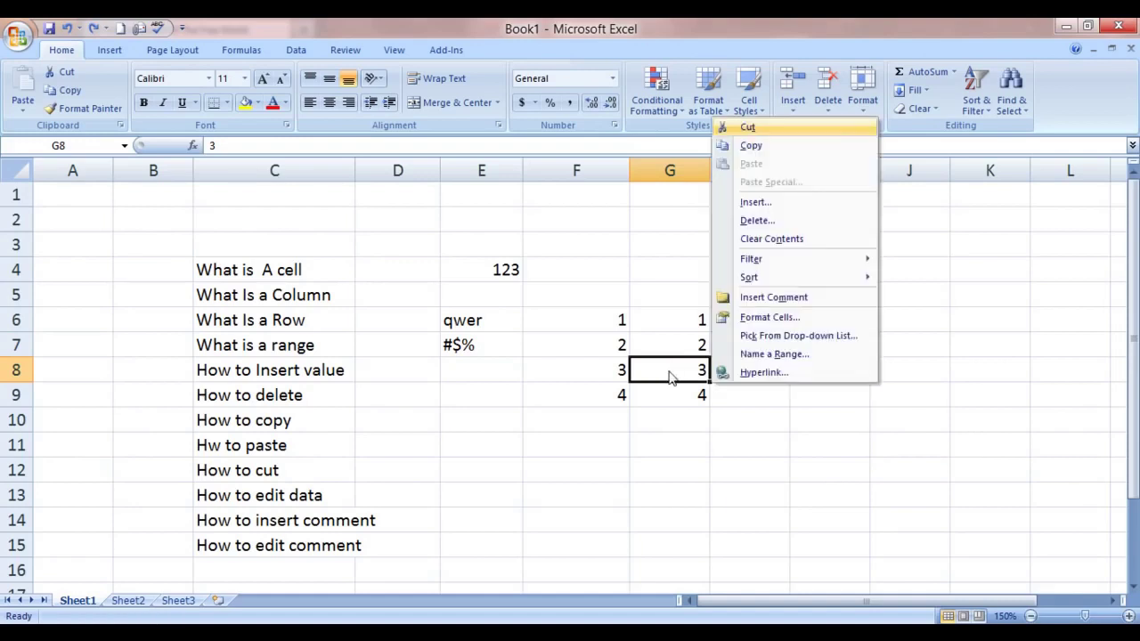
{"action": "key", "text": "n"}
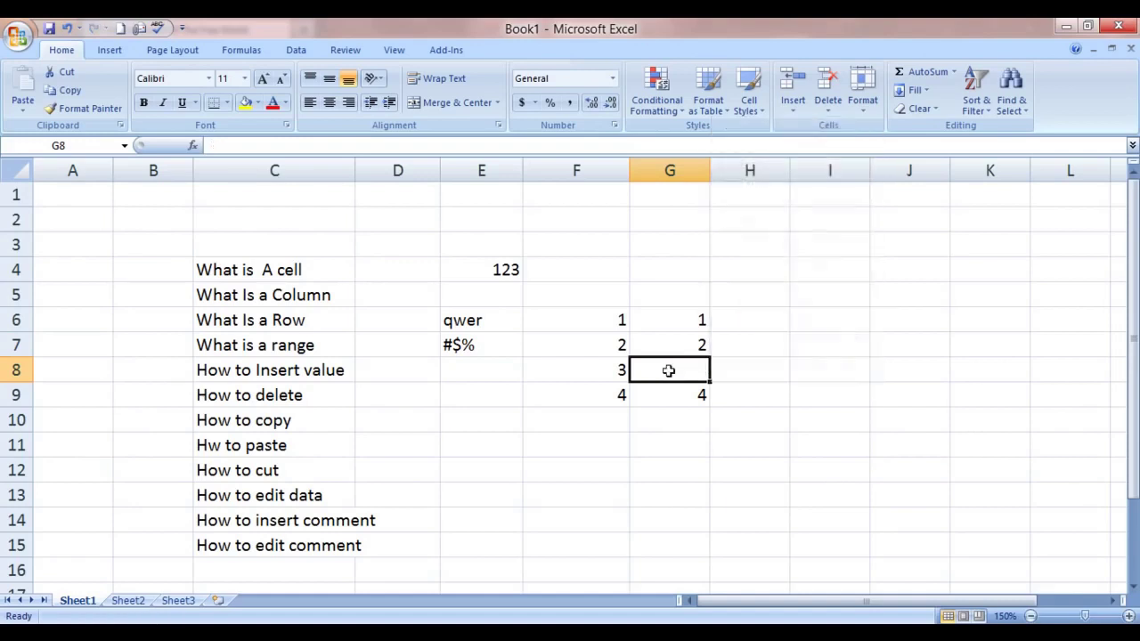
{"action": "key", "text": "ctrl+z"}
{"action": "key", "text": "Right"}
{"action": "left_click", "coordinate": [668, 371]}
{"action": "left_click", "coordinate": [273, 421]}
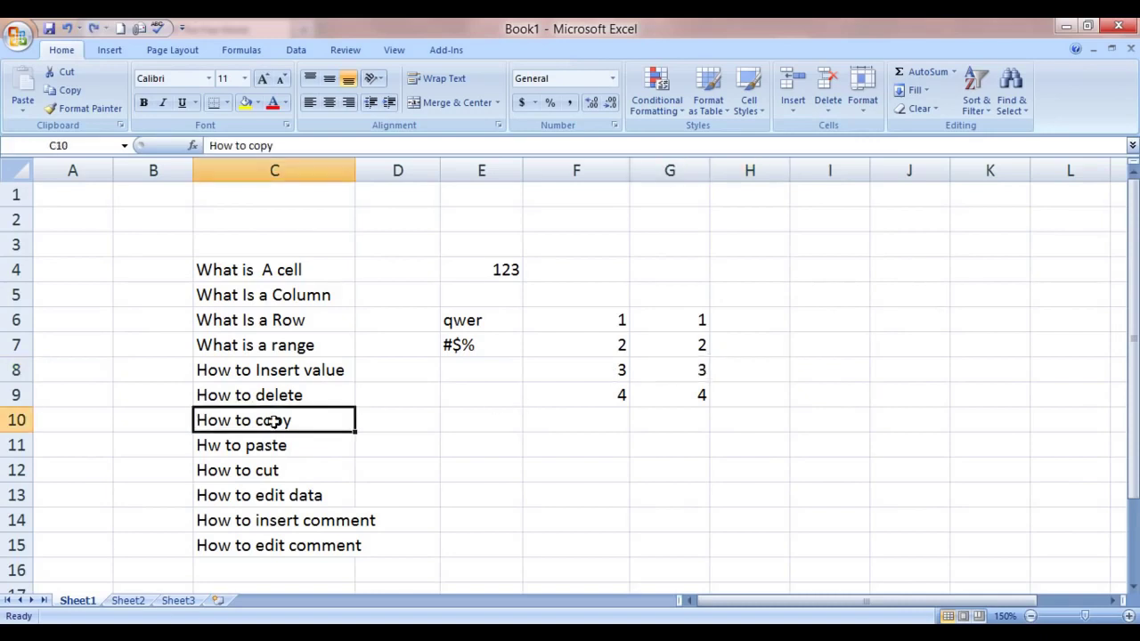
{"action": "left_click", "coordinate": [624, 321]}
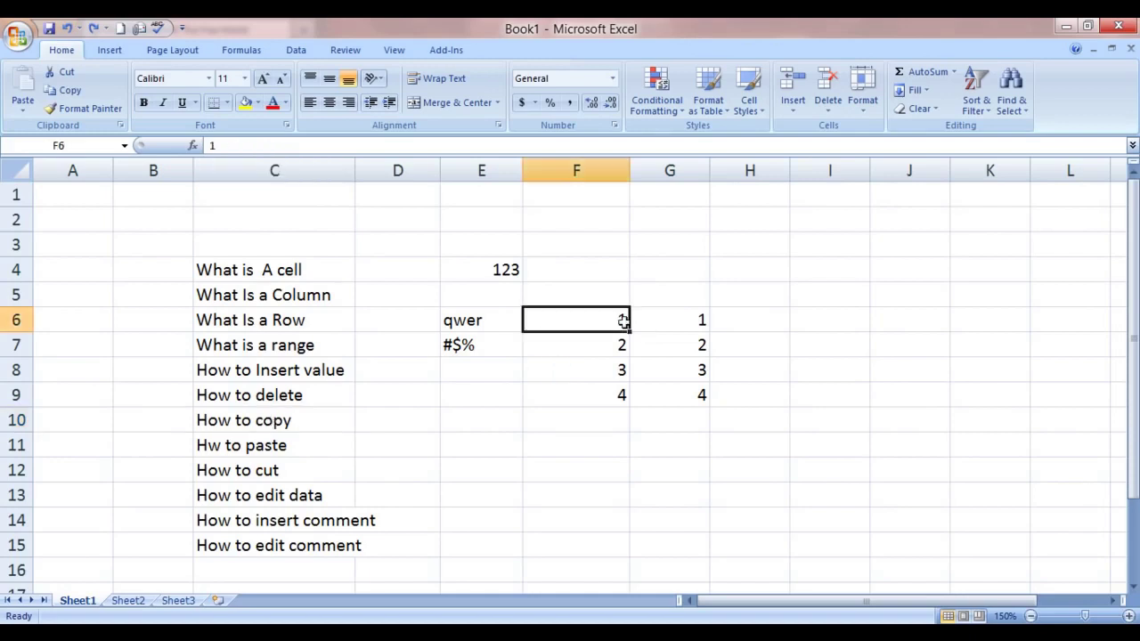
{"action": "key", "text": "Down"}
{"action": "left_click", "coordinate": [623, 321]}
{"action": "key", "text": "ctrl+z"}
{"action": "key", "text": "shift+space"}
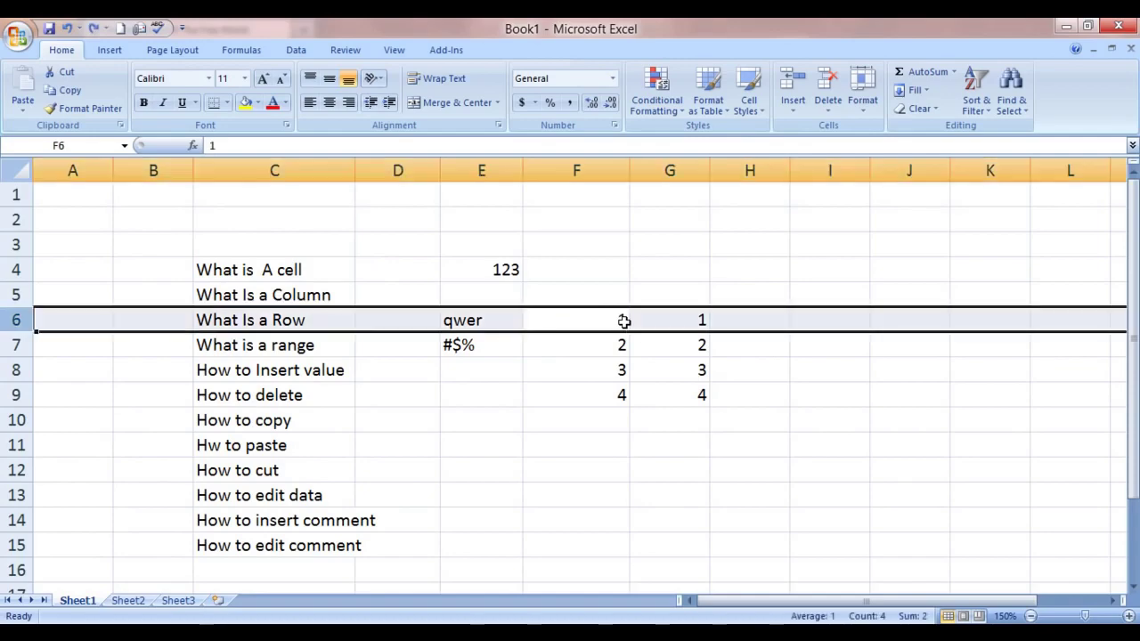
{"action": "key", "text": "Down"}
{"action": "key", "text": "Up"}
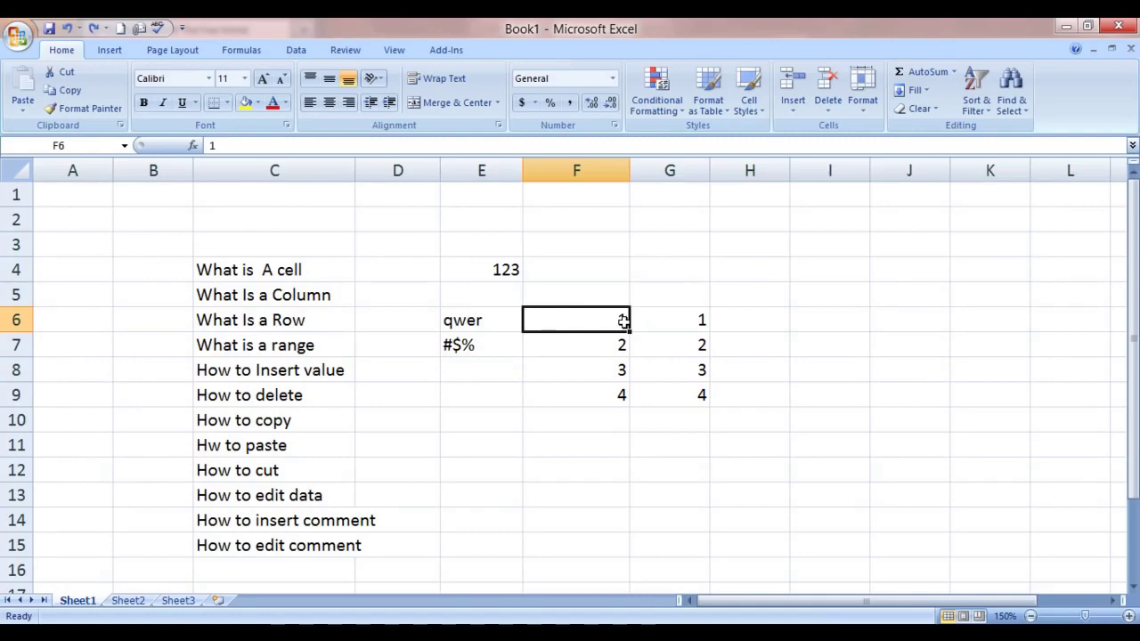
{"action": "key", "text": "shift+space"}
{"action": "key", "text": "Delete"}
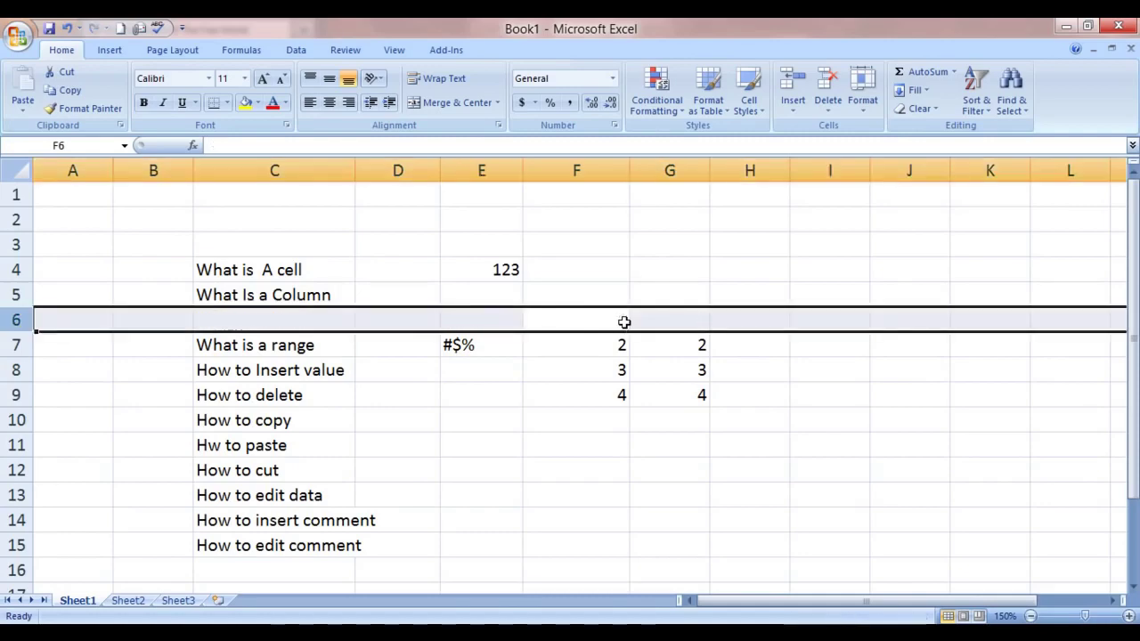
{"action": "key", "text": "ctrl+z"}
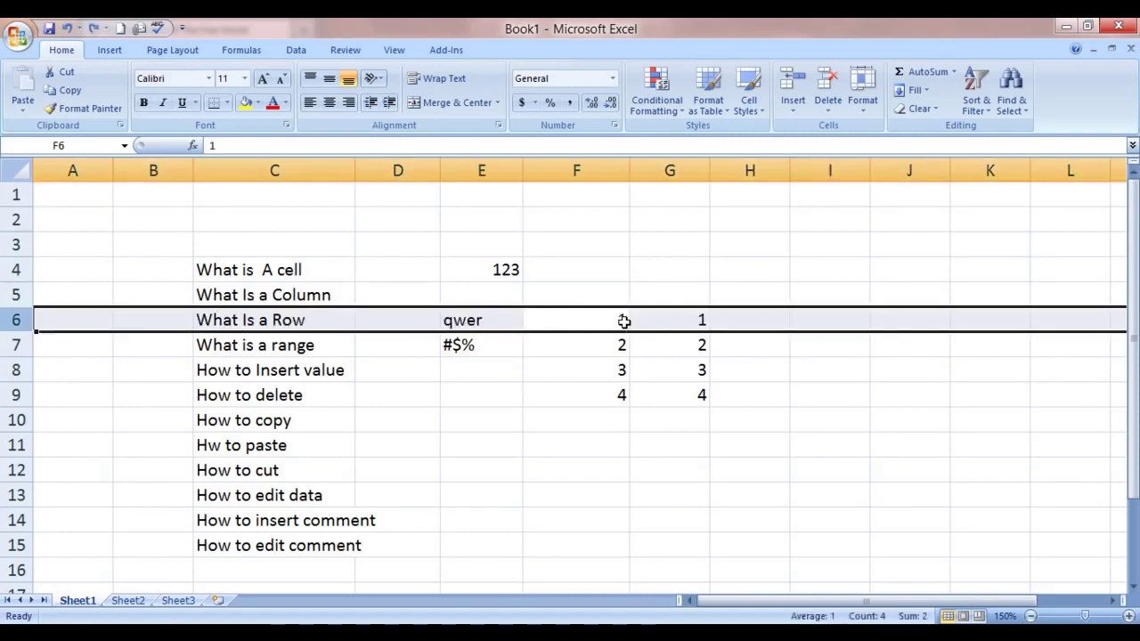
{"action": "key", "text": "Down"}
{"action": "key", "text": "Down"}
{"action": "key", "text": "Down"}
{"action": "key", "text": "Down"}
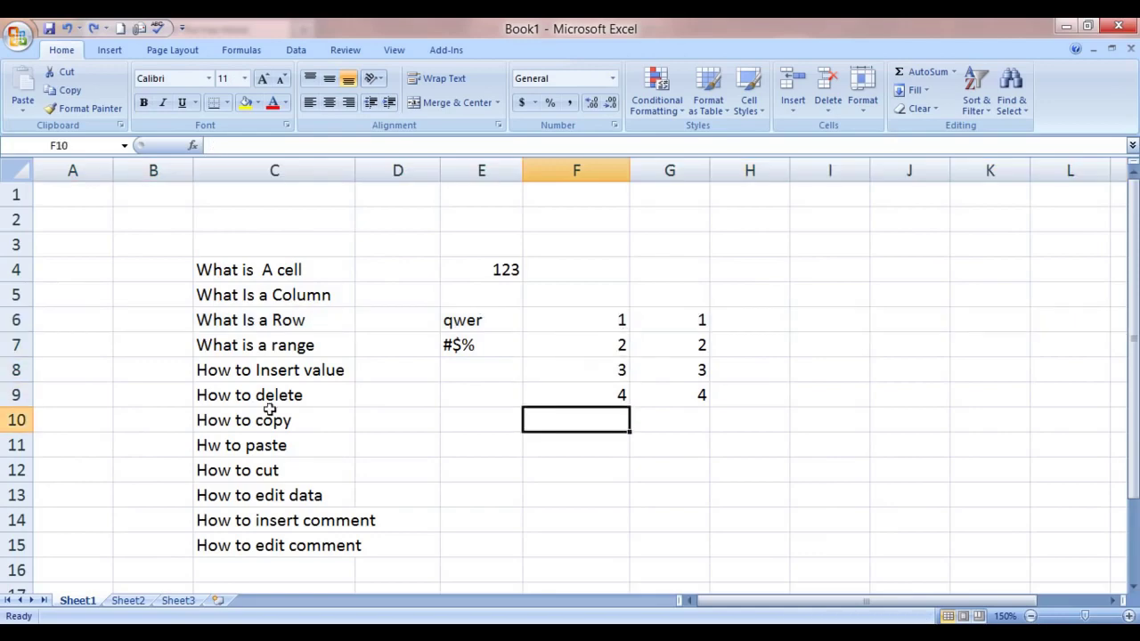
{"action": "left_click", "coordinate": [281, 409]}
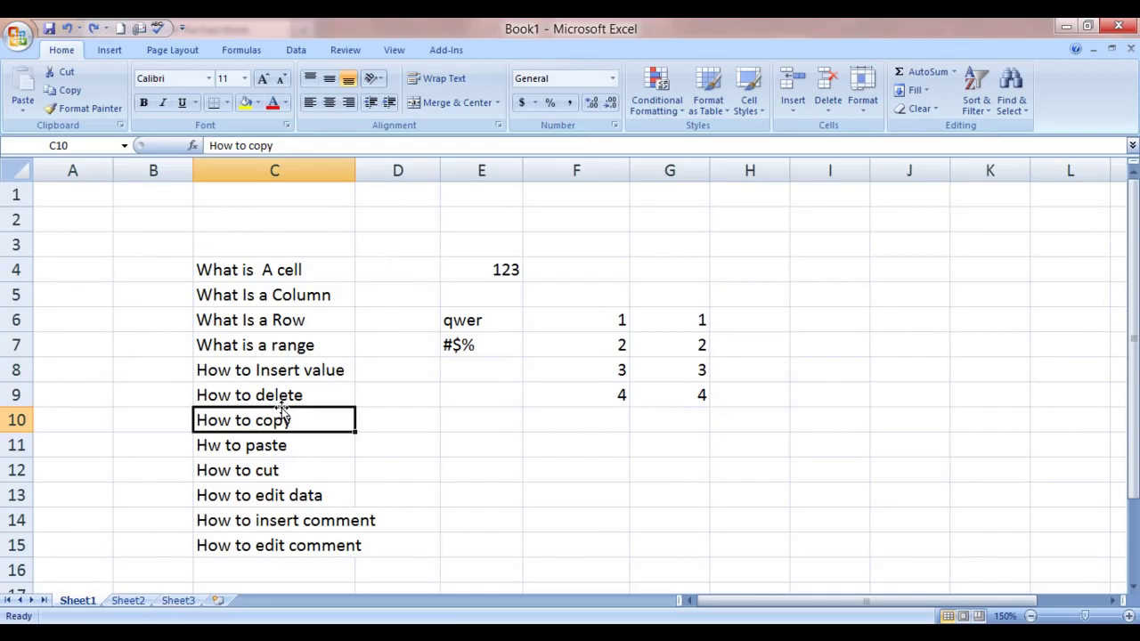
{"action": "key", "text": "Up"}
{"action": "key", "text": "Up"}
{"action": "key", "text": "Up"}
{"action": "key", "text": "Up"}
{"action": "key", "text": "Up"}
{"action": "key", "text": "Up"}
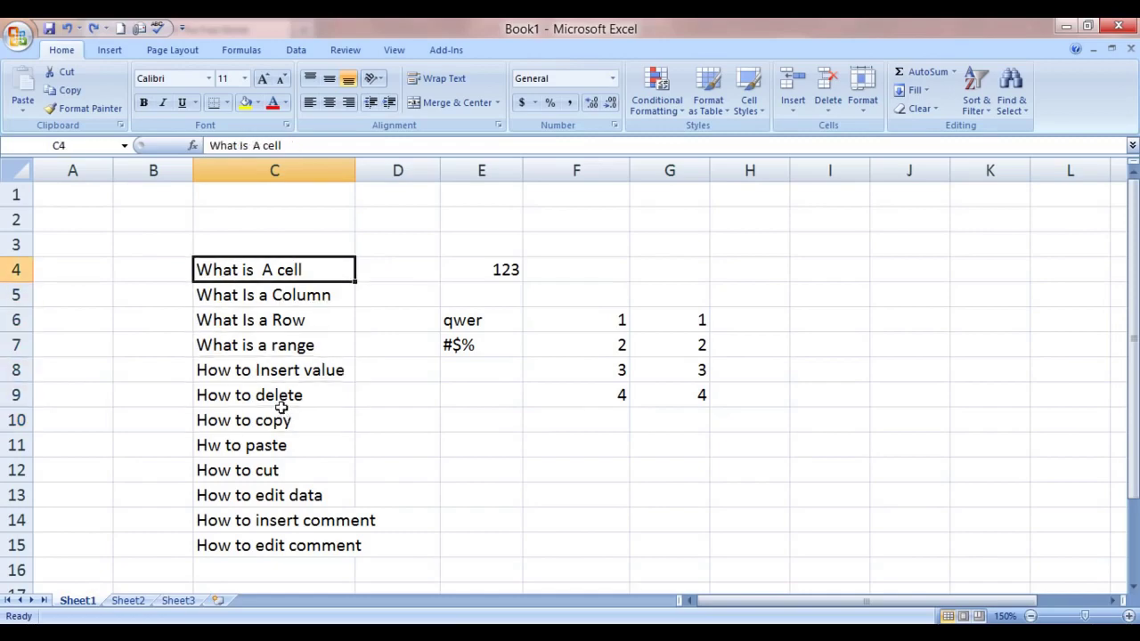
Step: Type 'You are a good student' into D4 and AutoFit column D to show it
{"action": "left_click", "coordinate": [392, 273]}
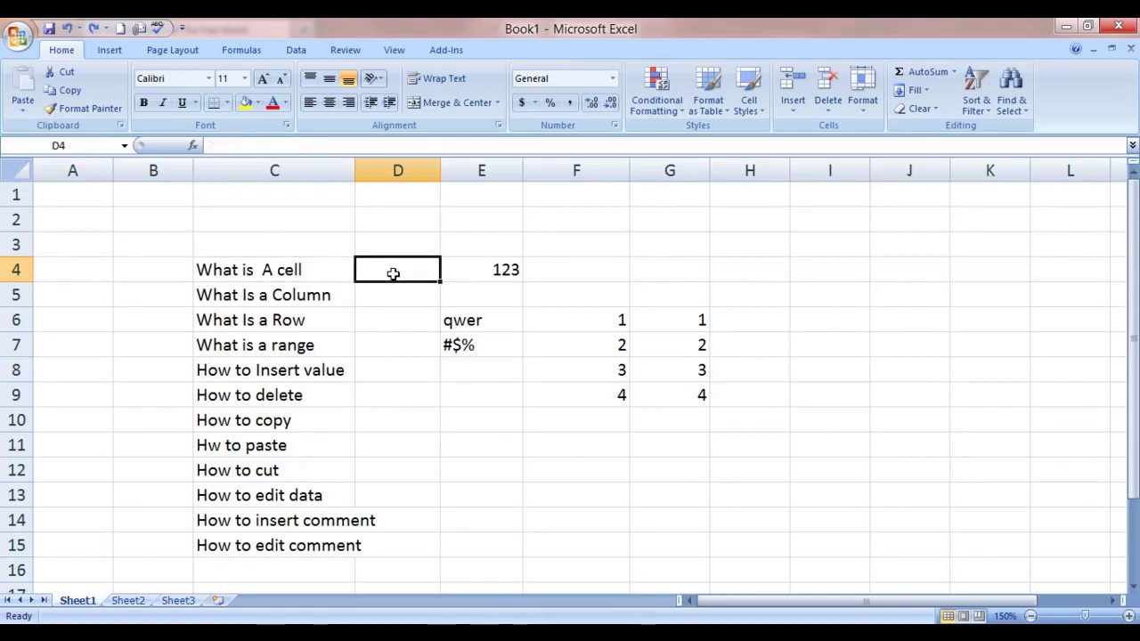
{"action": "type", "text": "You are "}
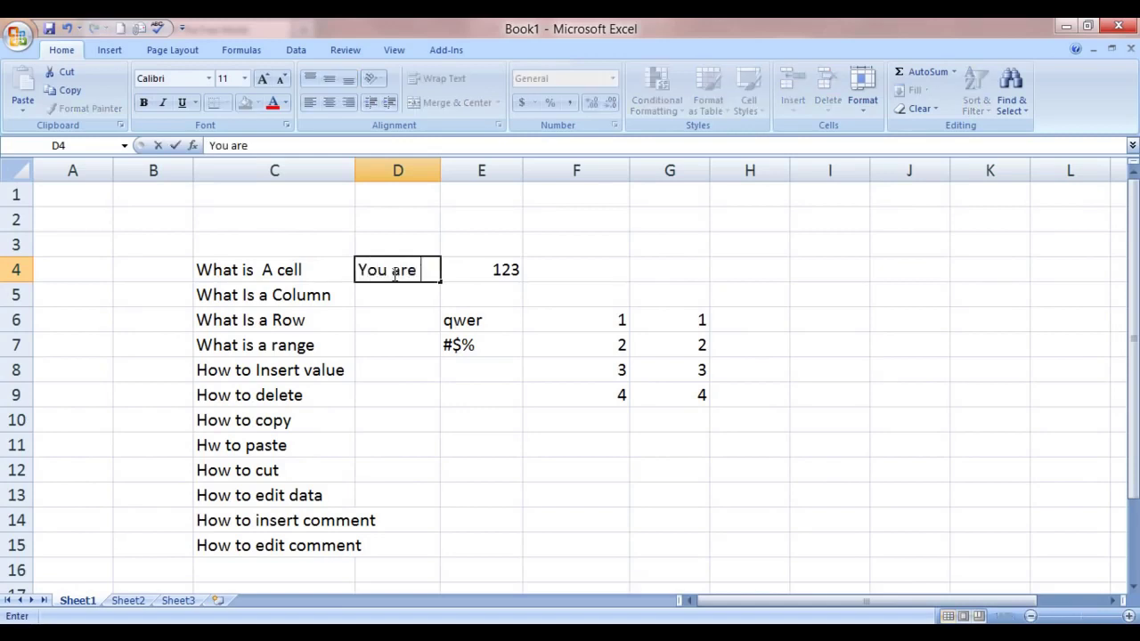
{"action": "type", "text": " a g"}
{"action": "type", "text": "ood s"}
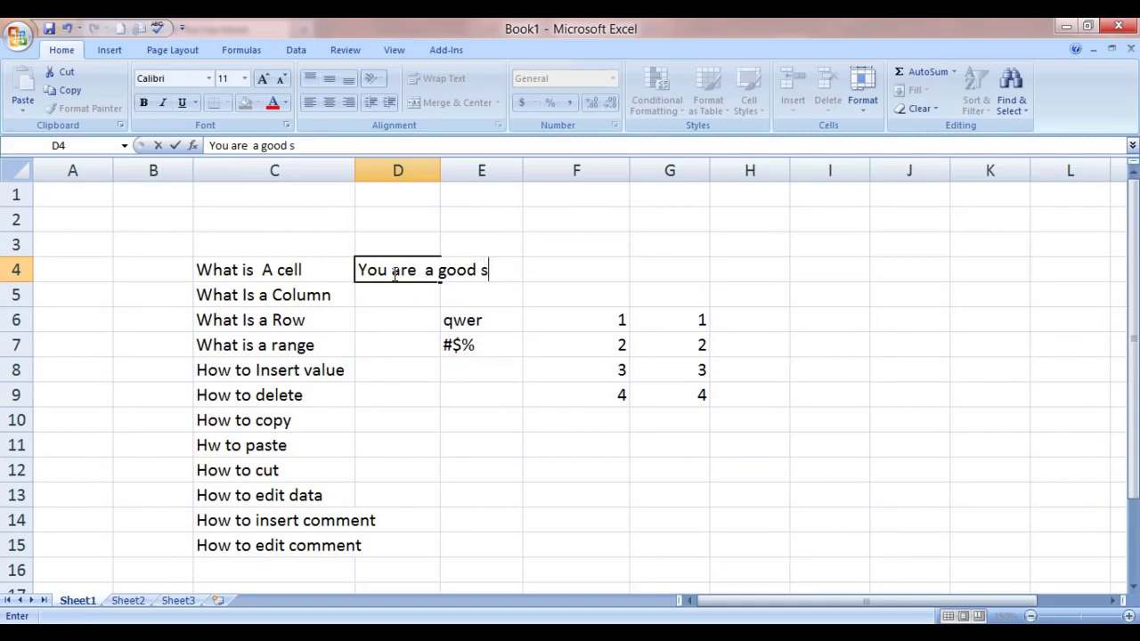
{"action": "type", "text": "tudent"}
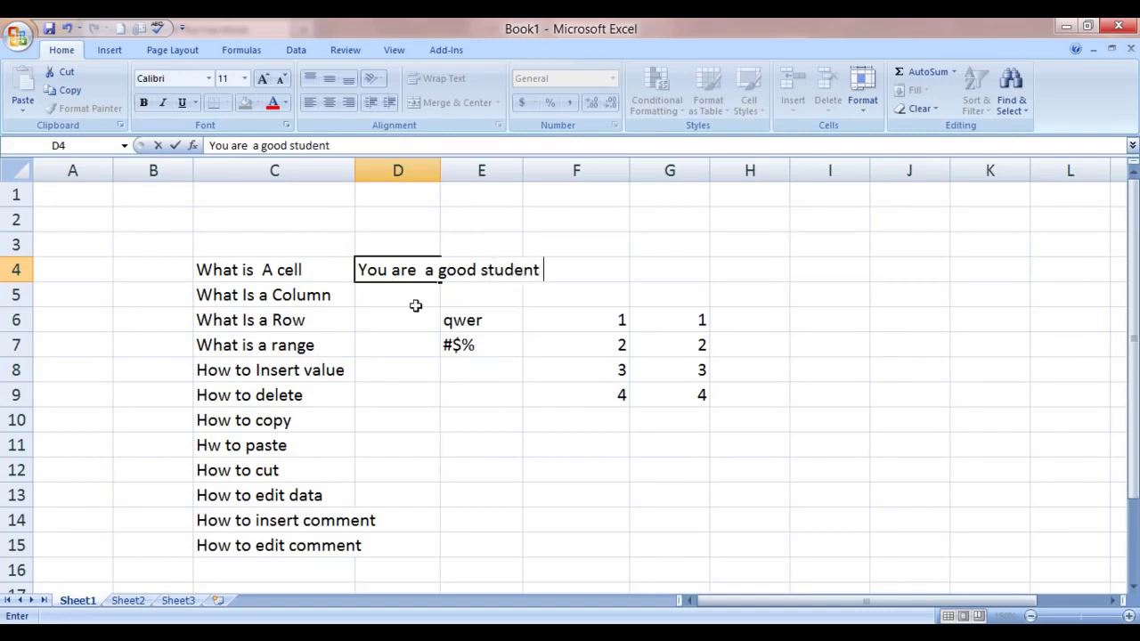
{"action": "left_click", "coordinate": [445, 470]}
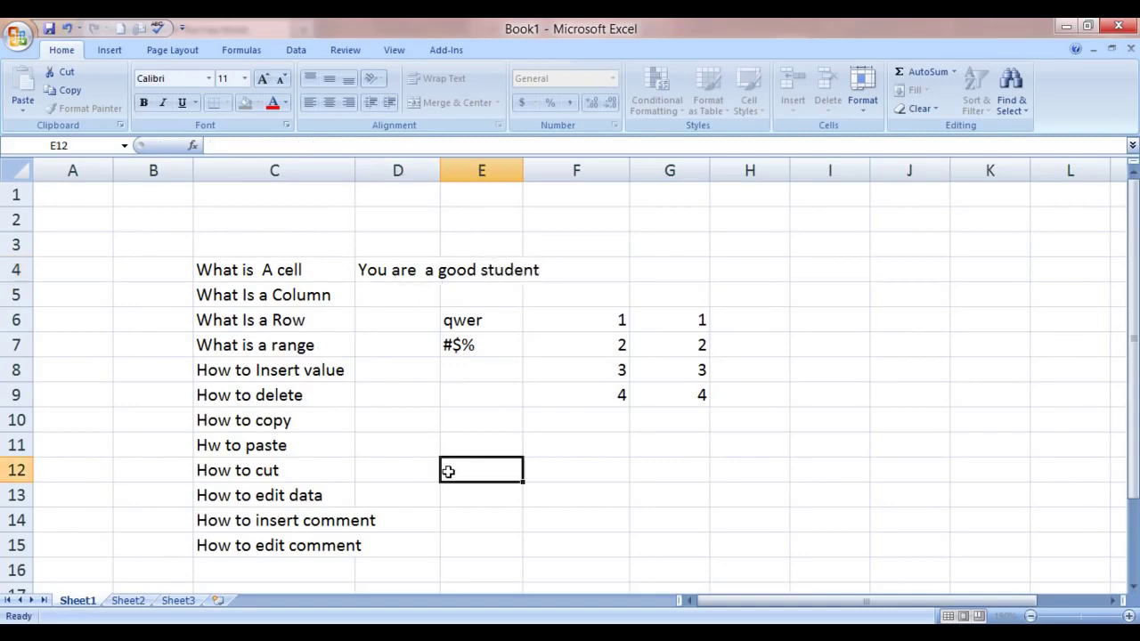
{"action": "double_click", "coordinate": [440, 172]}
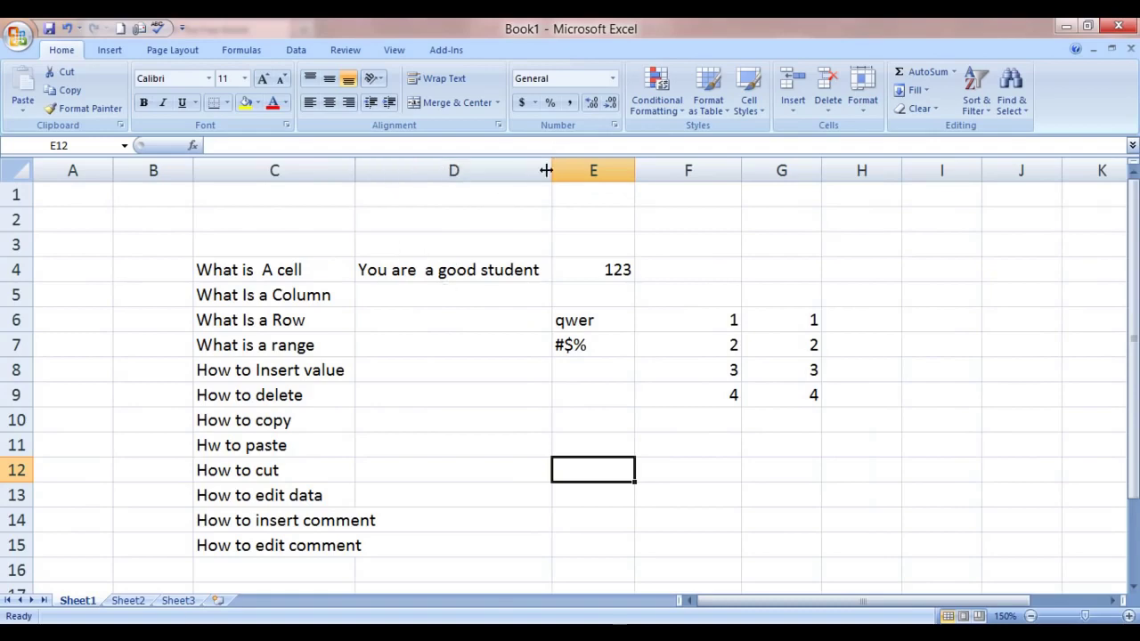
{"action": "left_click", "coordinate": [484, 327]}
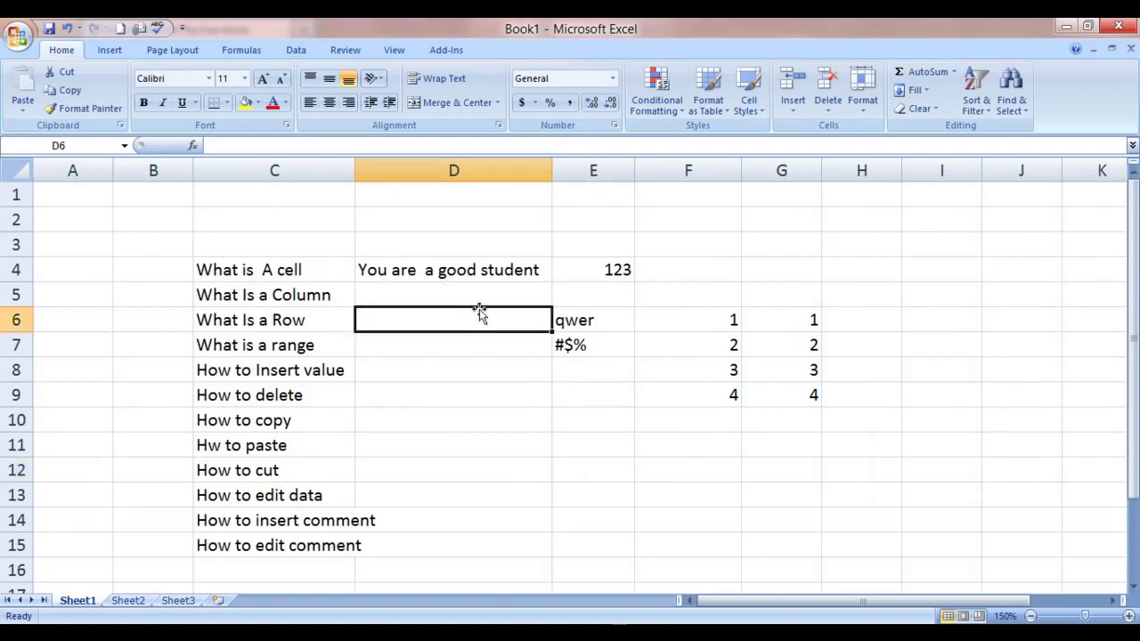
{"action": "left_click", "coordinate": [485, 275]}
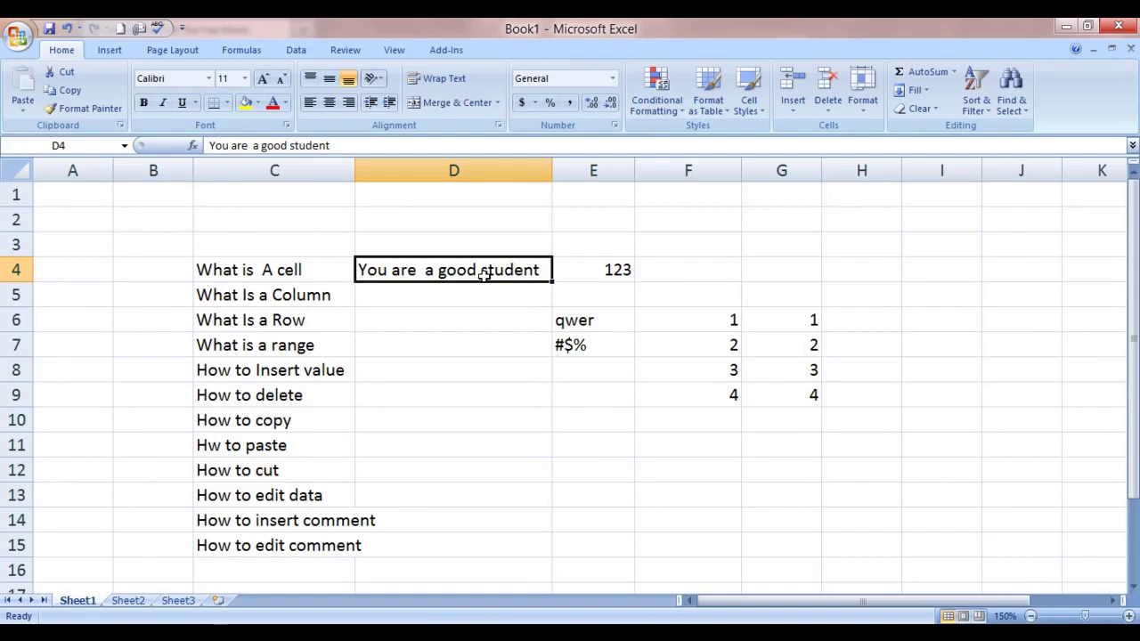
Step: Copy the D4 sentence into H9 with Ctrl+C and Ctrl+V
{"action": "key", "text": "ctrl+c"}
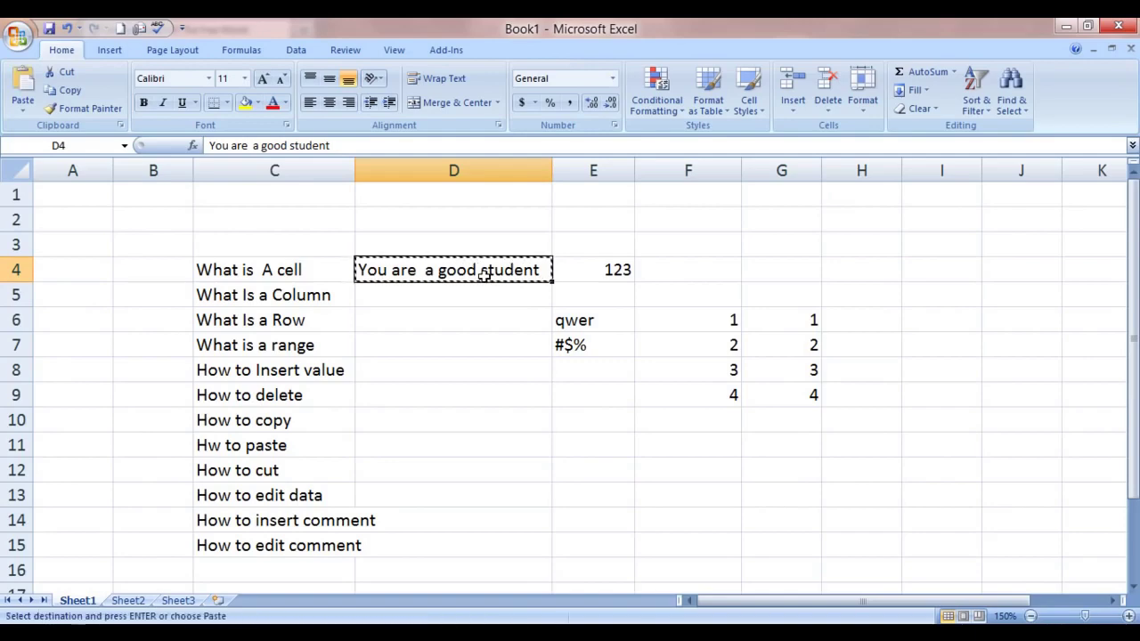
{"action": "left_click", "coordinate": [849, 399]}
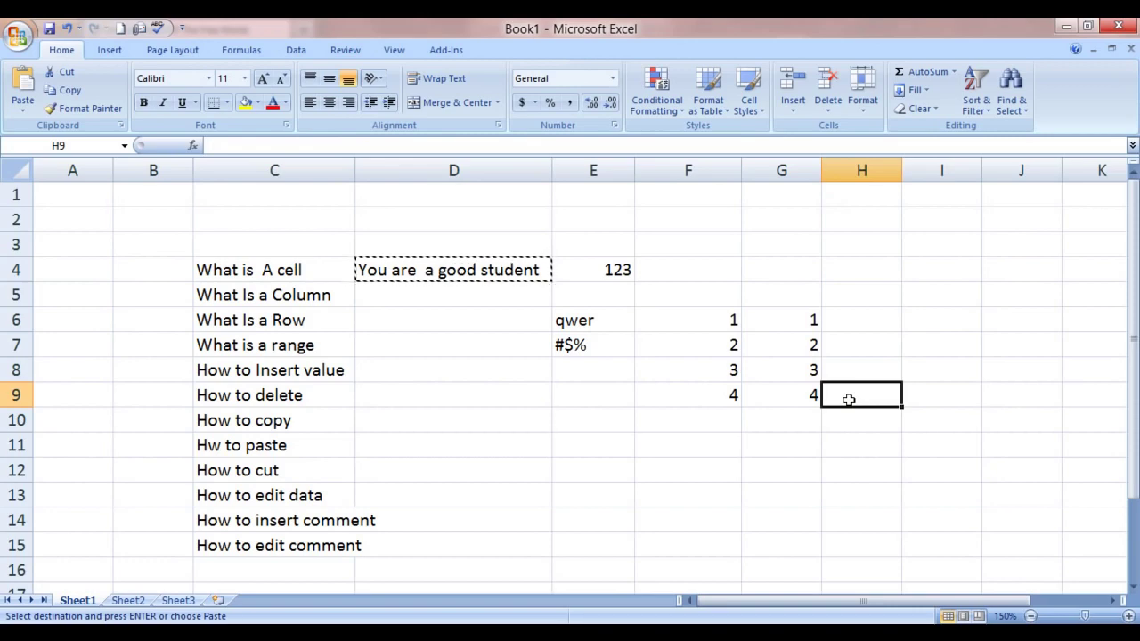
{"action": "left_click", "coordinate": [474, 269]}
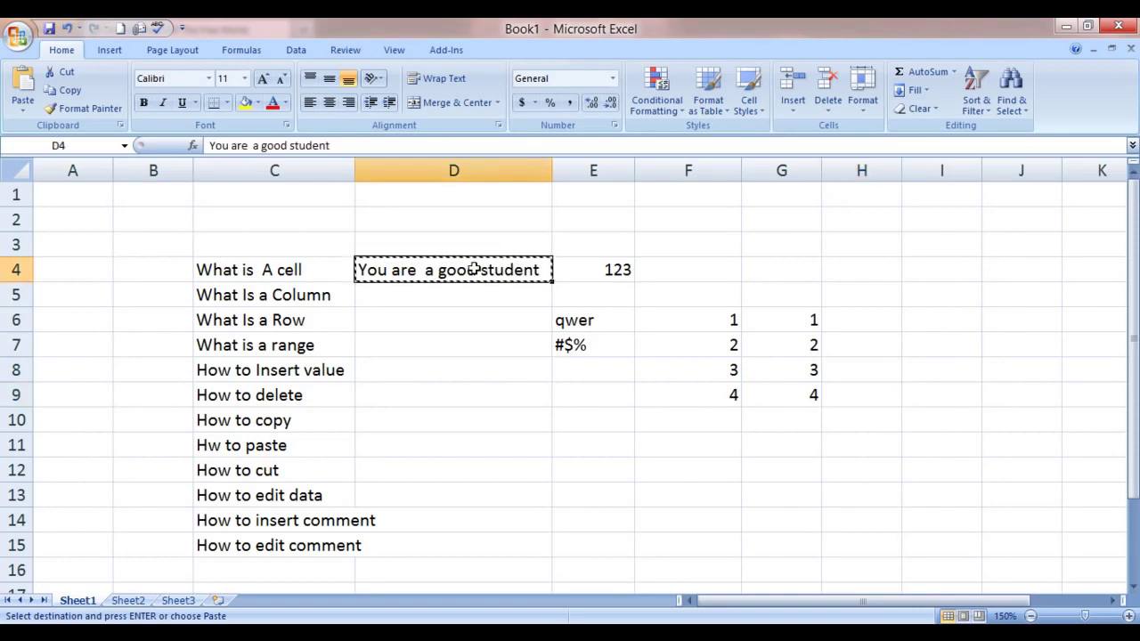
{"action": "left_click", "coordinate": [863, 403]}
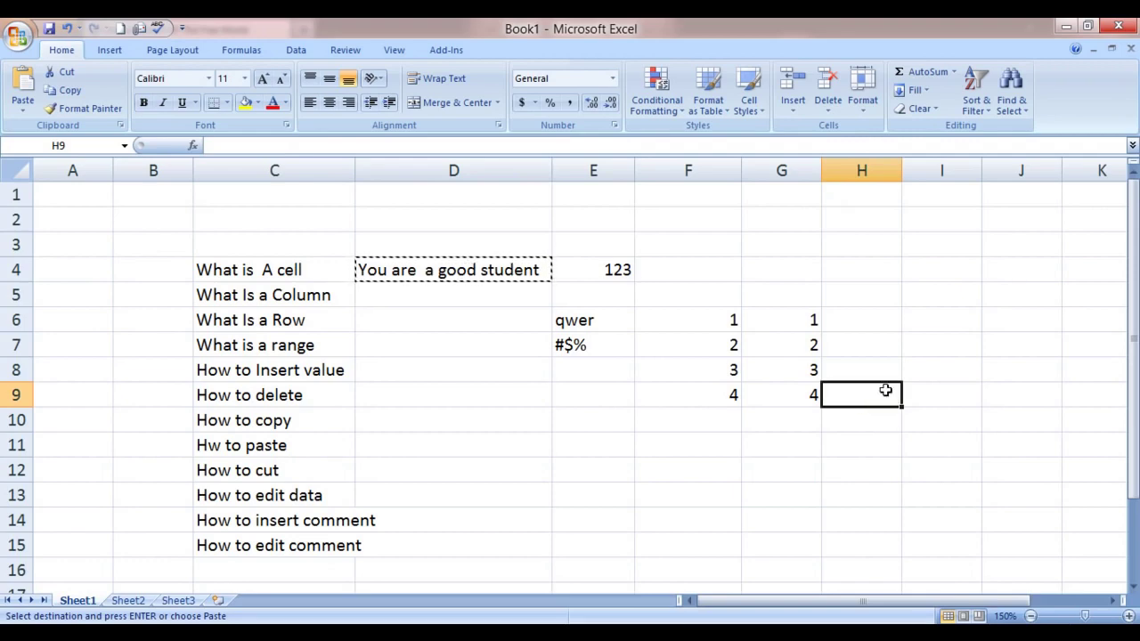
{"action": "key", "text": "ctrl+v"}
{"action": "left_click", "coordinate": [876, 414]}
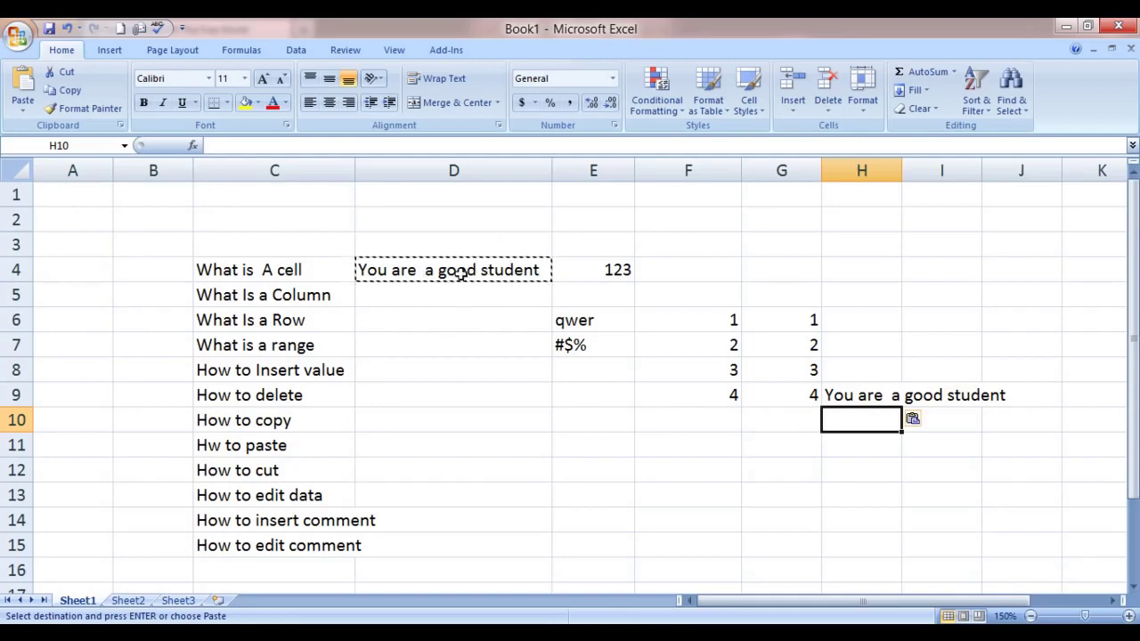
{"action": "key", "text": "Escape"}
Step: Copy the D4 sentence into H8 using the right-click Copy and Paste commands
{"action": "left_click", "coordinate": [467, 273]}
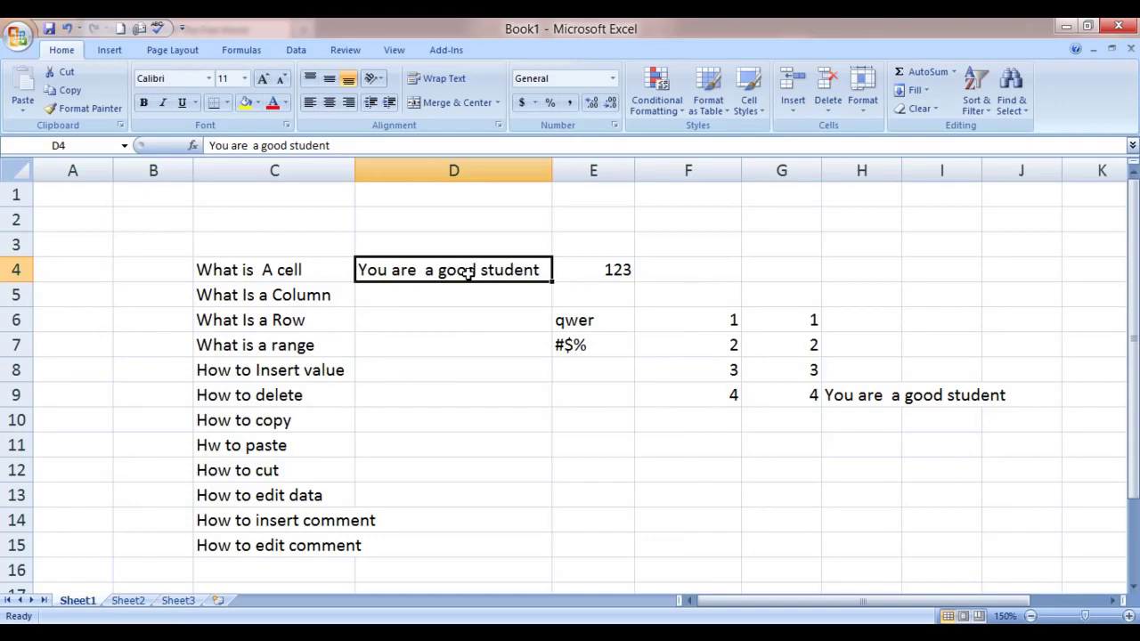
{"action": "right_click", "coordinate": [467, 273]}
{"action": "left_click", "coordinate": [503, 305]}
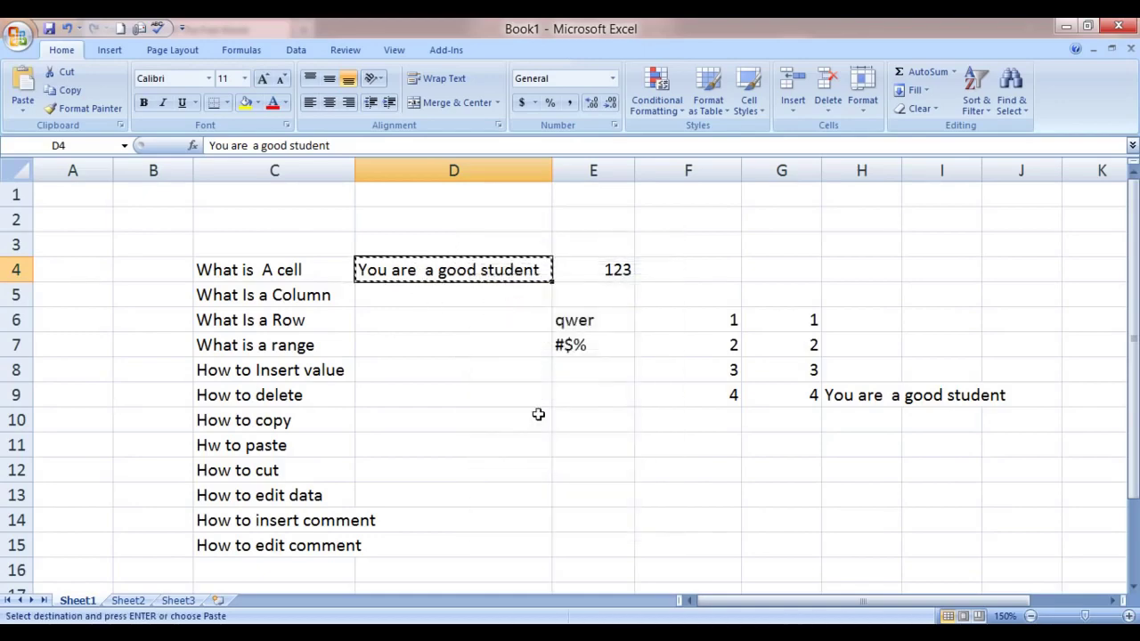
{"action": "left_click", "coordinate": [839, 366]}
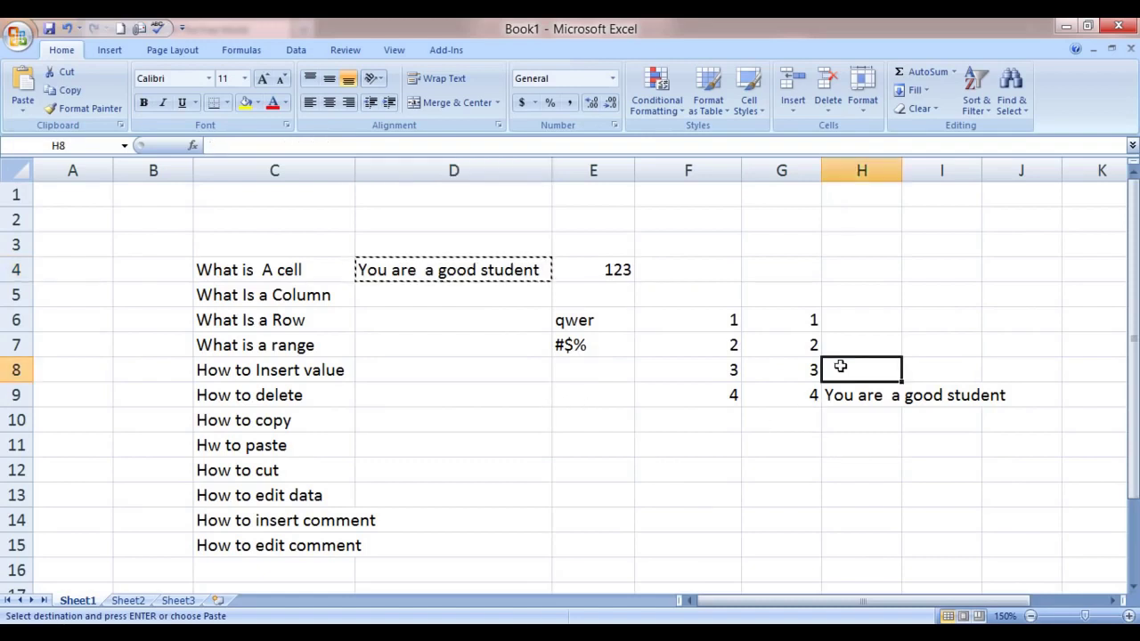
{"action": "key", "text": "shift+F10"}
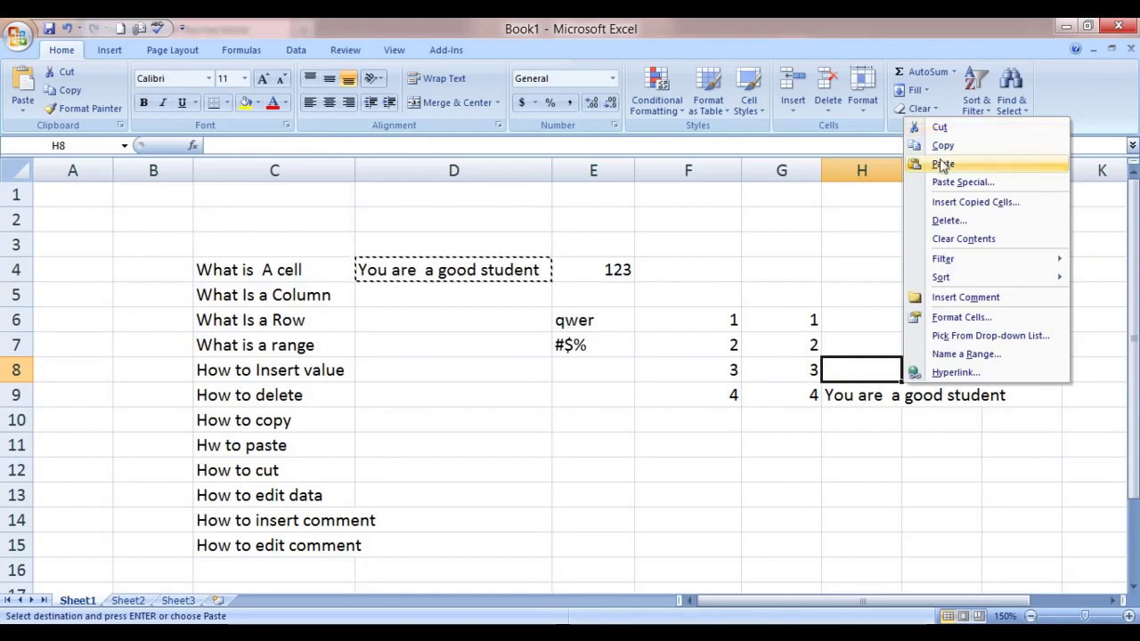
{"action": "left_click", "coordinate": [942, 166]}
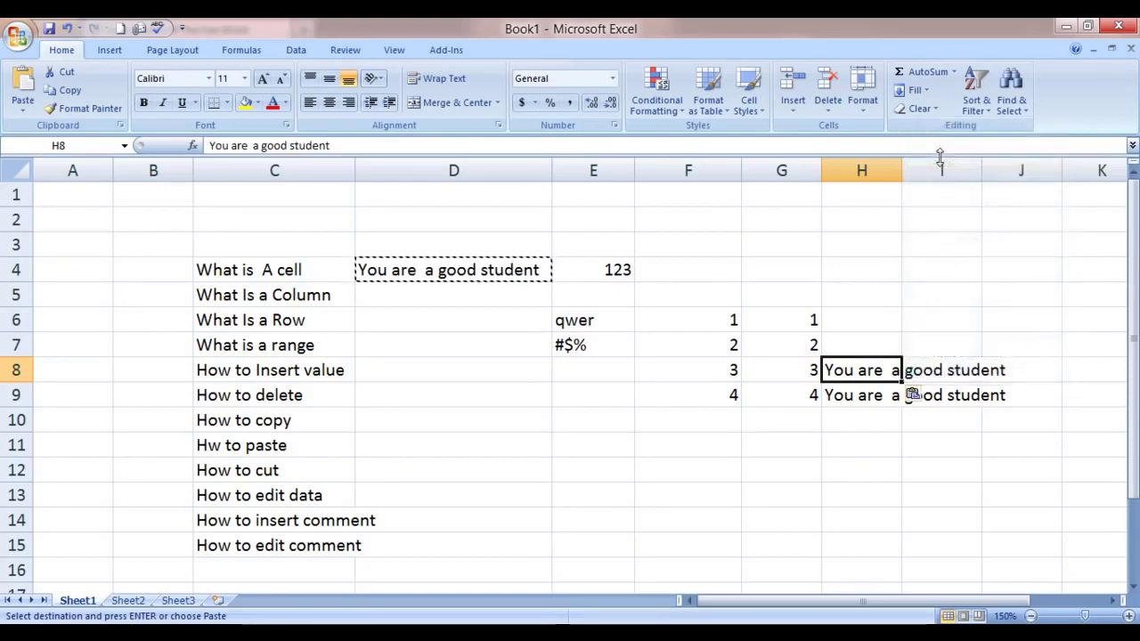
{"action": "left_click", "coordinate": [816, 481]}
{"action": "key", "text": "Escape"}
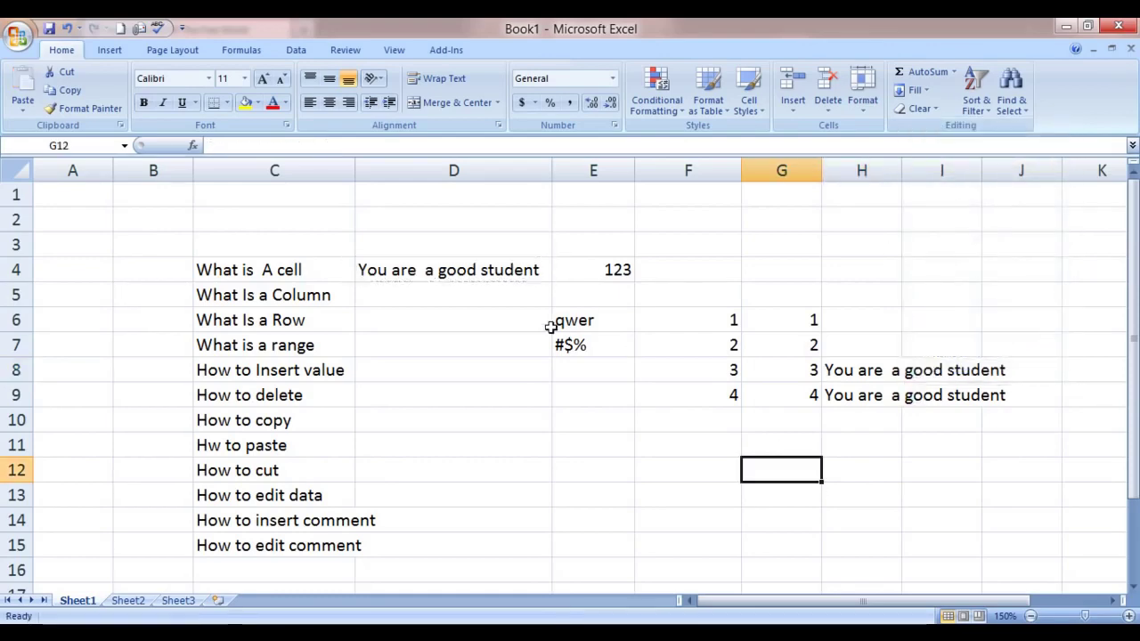
{"action": "left_click", "coordinate": [507, 269]}
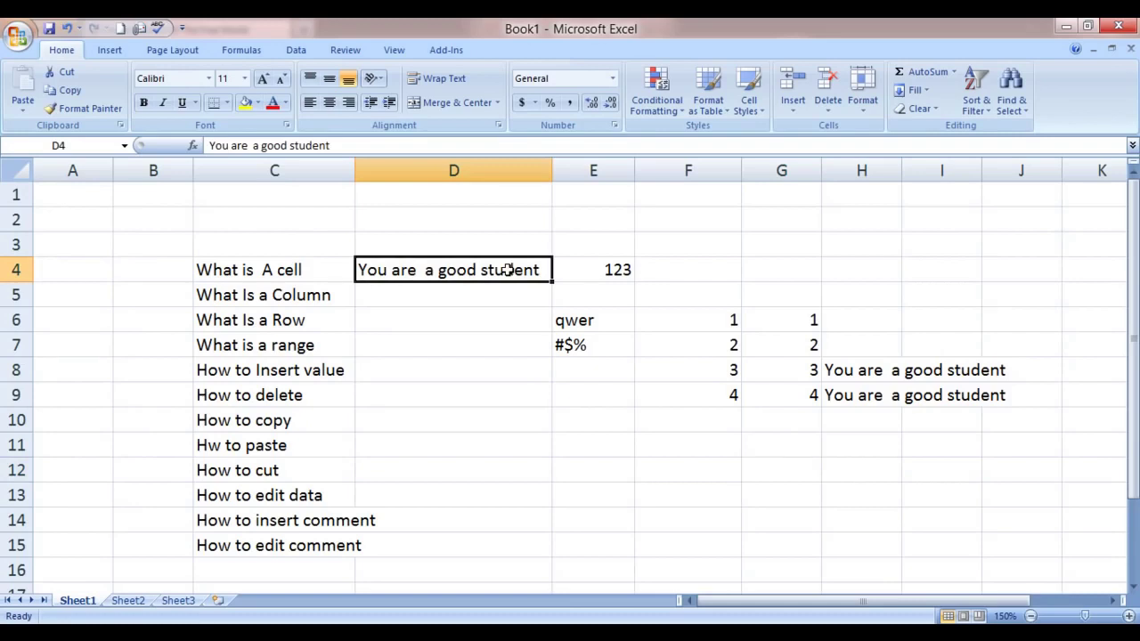
{"action": "key", "text": "ctrl+c"}
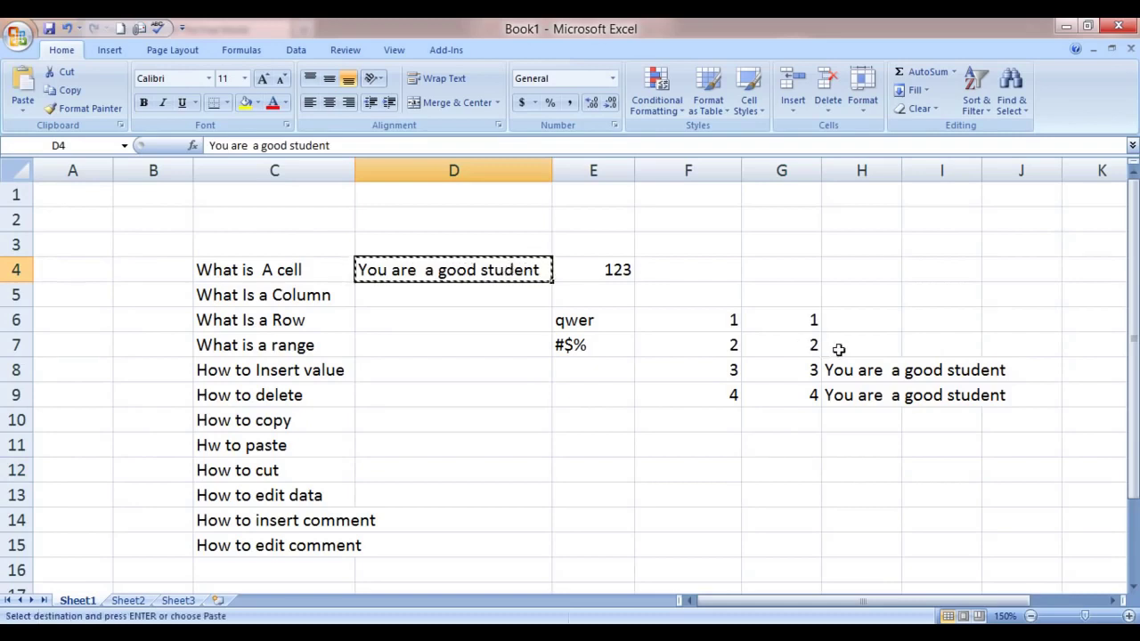
{"action": "left_click", "coordinate": [837, 349]}
{"action": "right_click", "coordinate": [840, 350]}
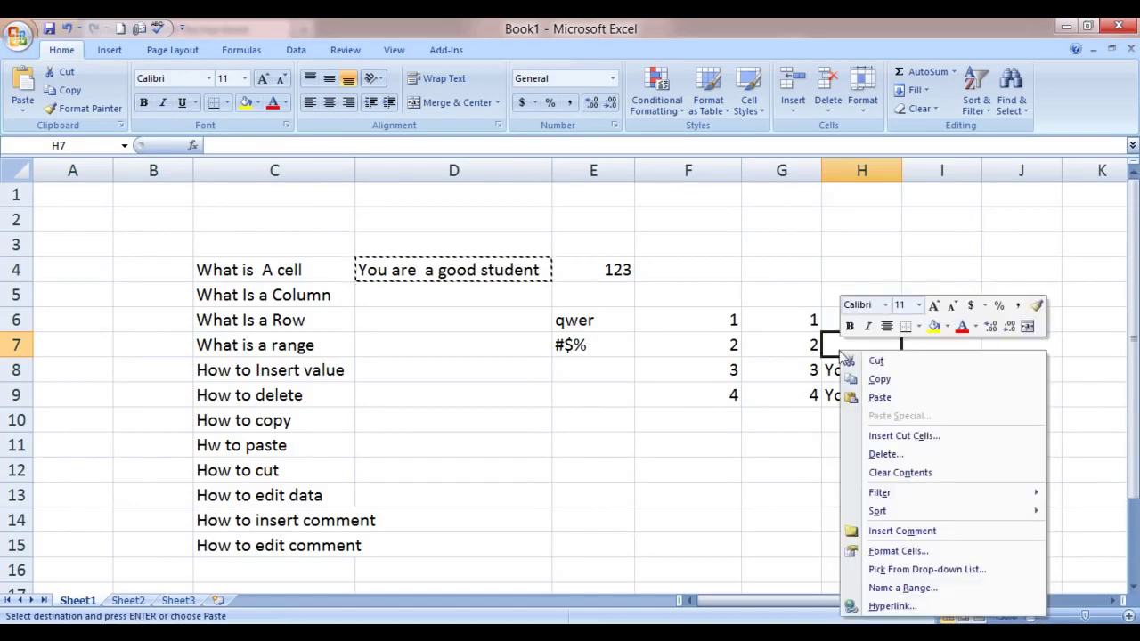
{"action": "left_click", "coordinate": [879, 397]}
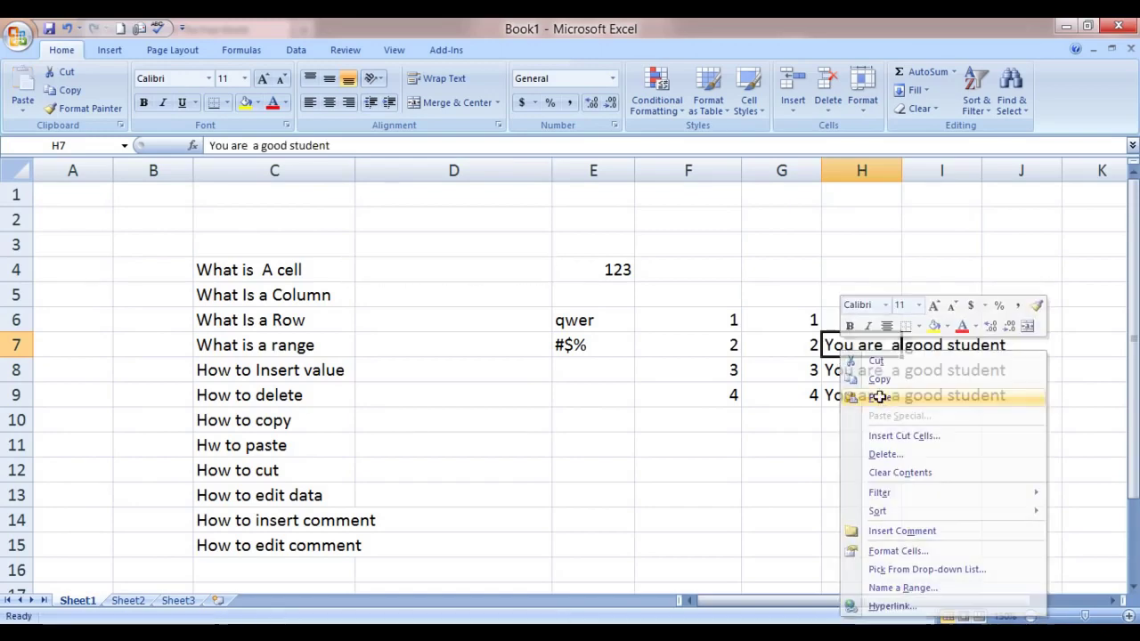
{"action": "left_click", "coordinate": [816, 426]}
{"action": "left_click", "coordinate": [494, 271]}
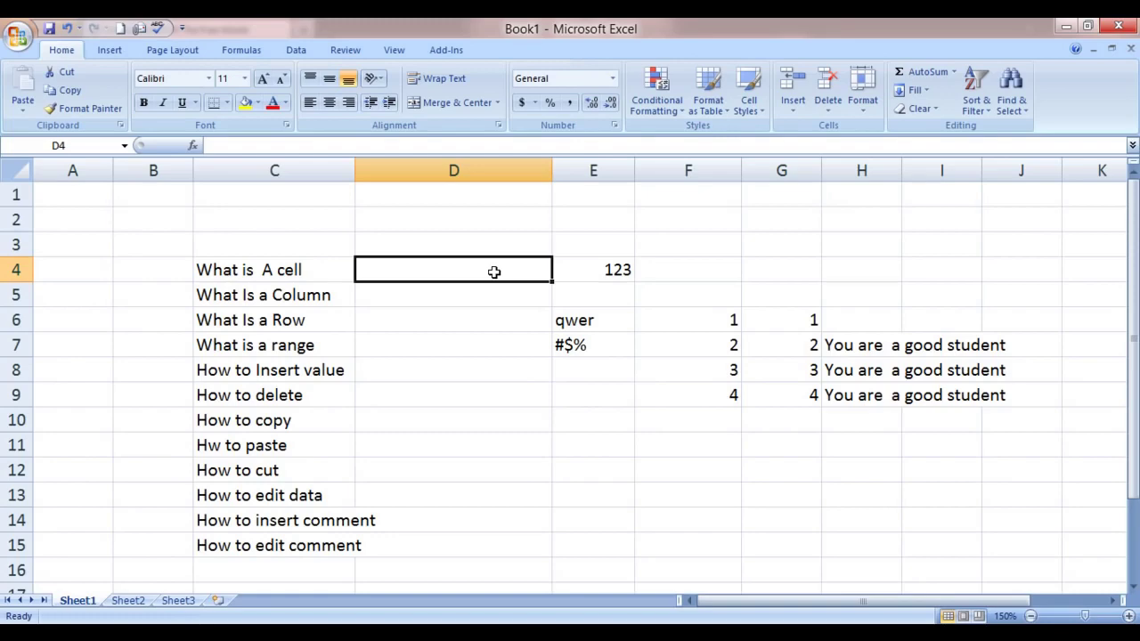
{"action": "key", "text": "ctrl+z"}
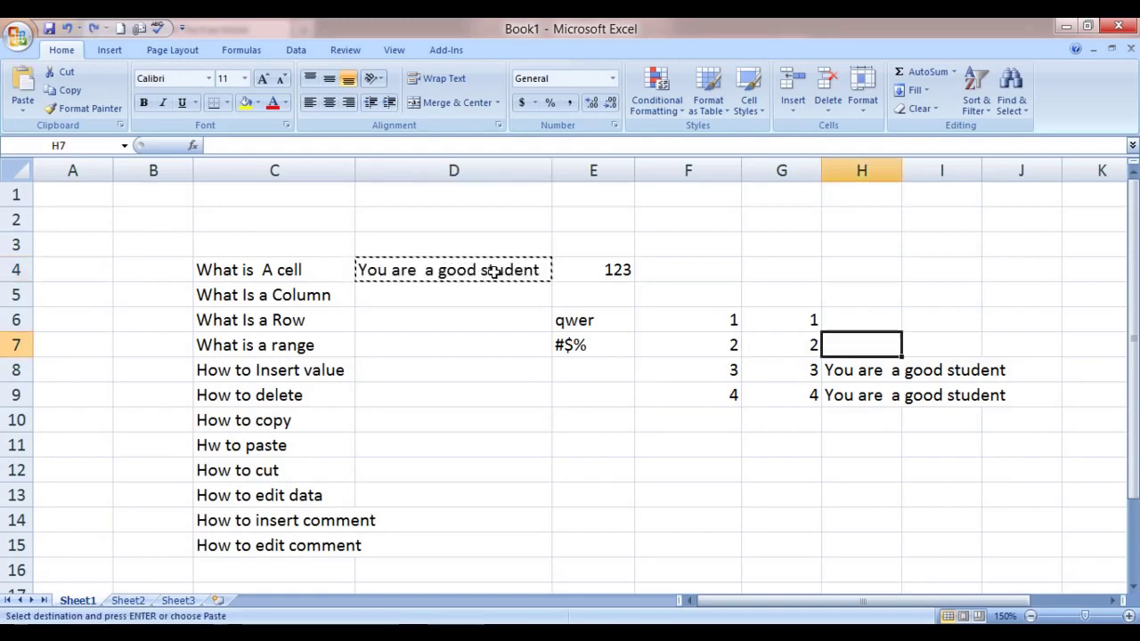
{"action": "key", "text": "Escape"}
{"action": "key", "text": "Right"}
{"action": "key", "text": "Left"}
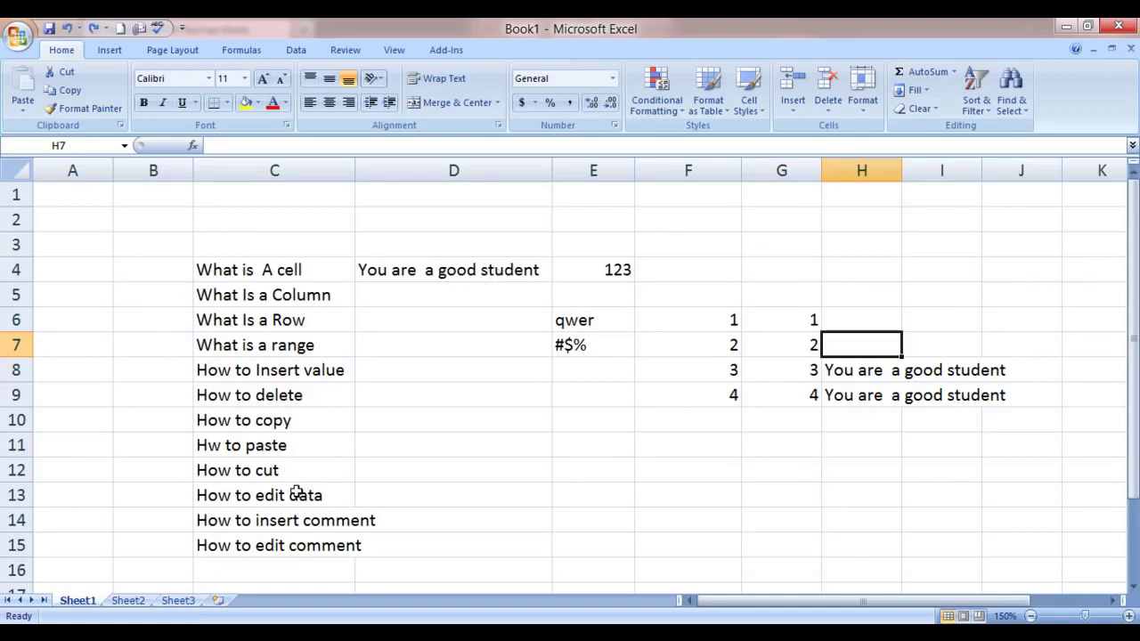
{"action": "left_click", "coordinate": [296, 492]}
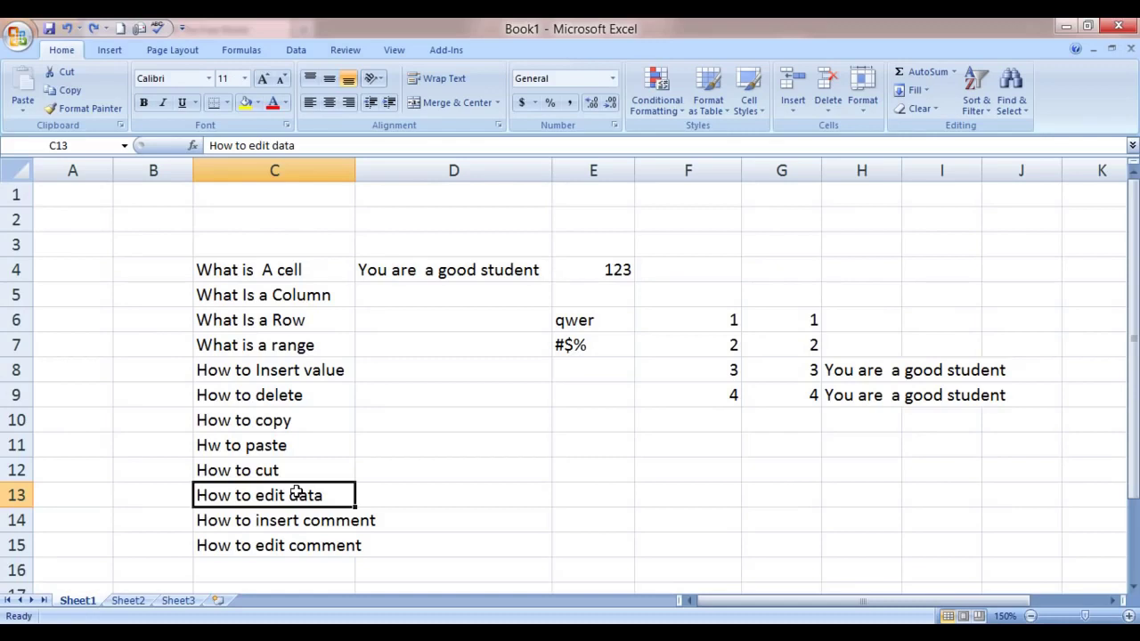
{"action": "left_click", "coordinate": [461, 272]}
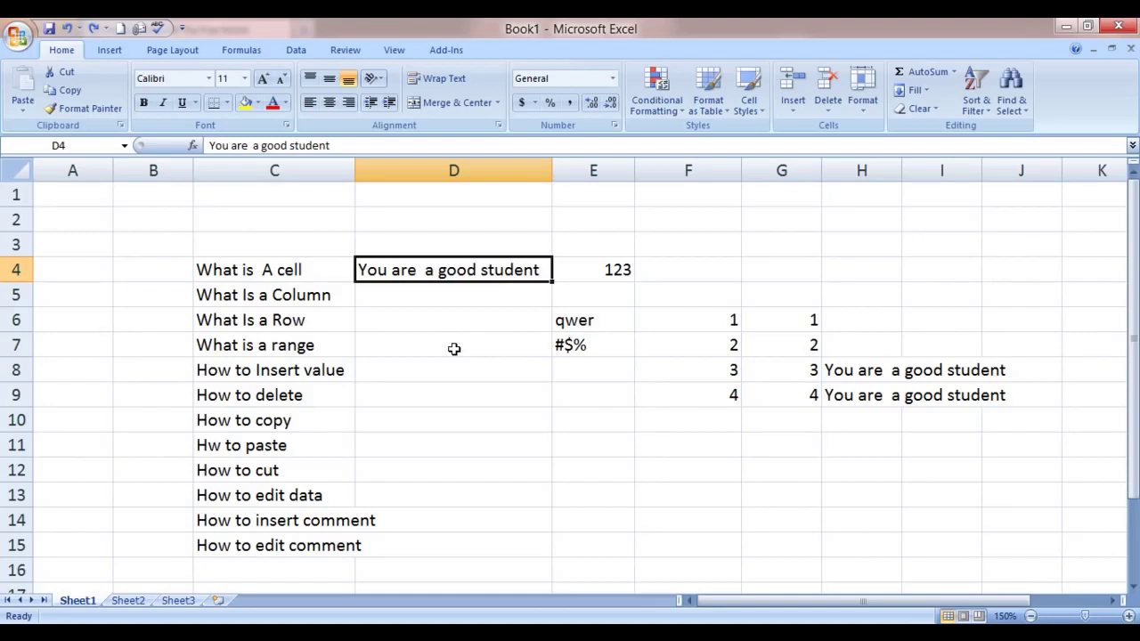
{"action": "type", "text": "yui"}
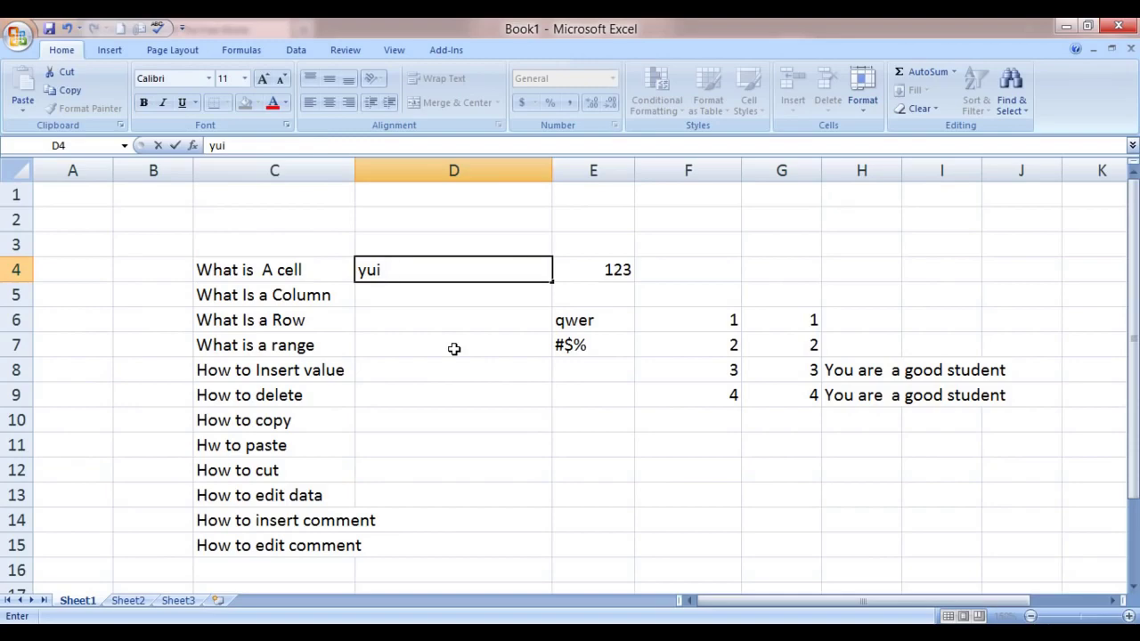
{"action": "key", "text": "Escape"}
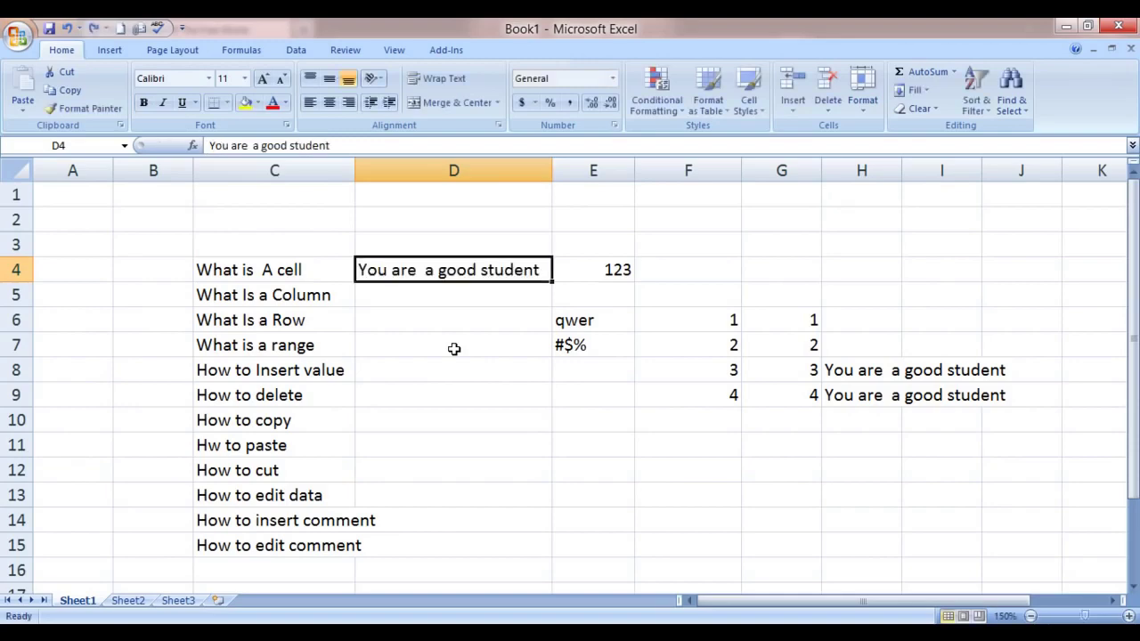
Step: Add a period to the end of the D4 sentence
{"action": "double_click", "coordinate": [541, 272]}
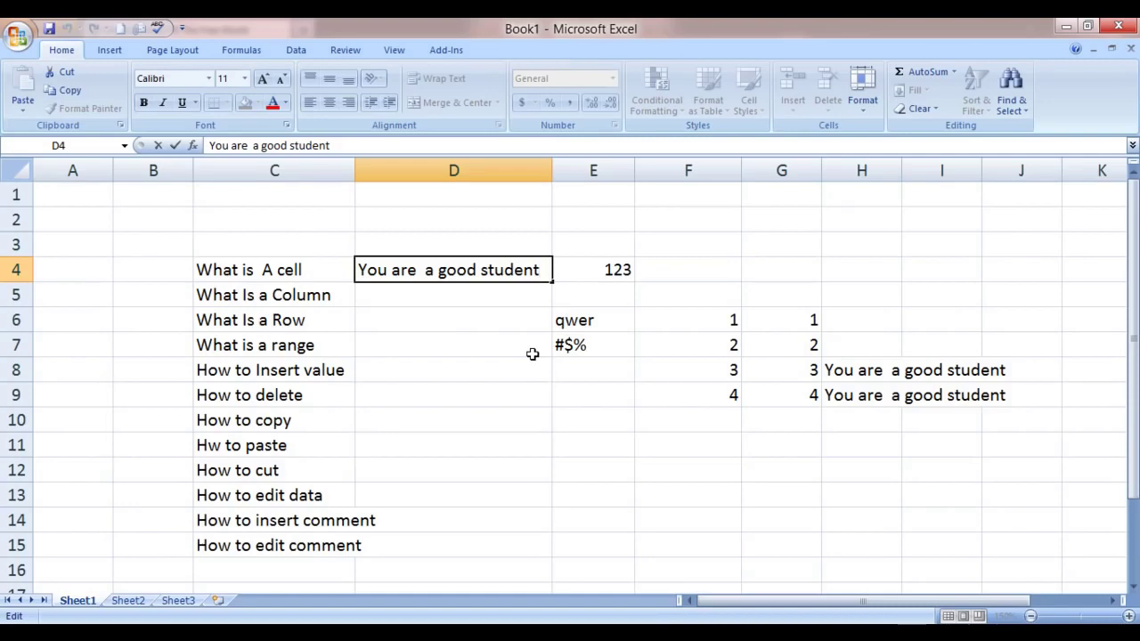
{"action": "type", "text": "."}
{"action": "key", "text": "Return"}
{"action": "key", "text": "Up"}
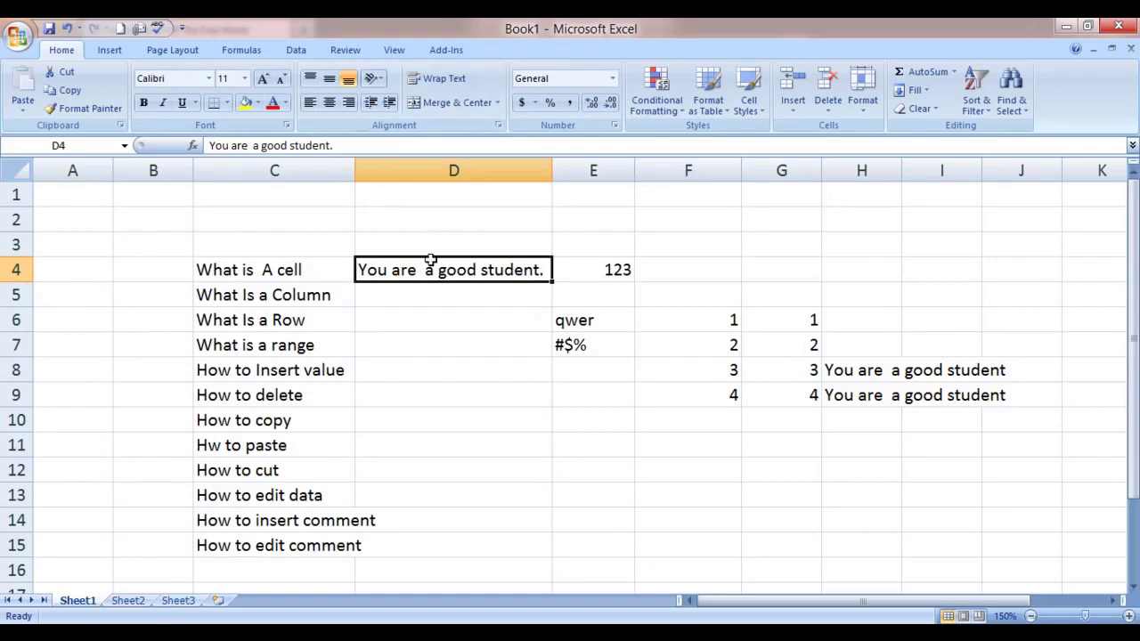
Step: Append 'Keep it up' to D4 in the formula bar and widen column D
{"action": "left_click", "coordinate": [343, 145]}
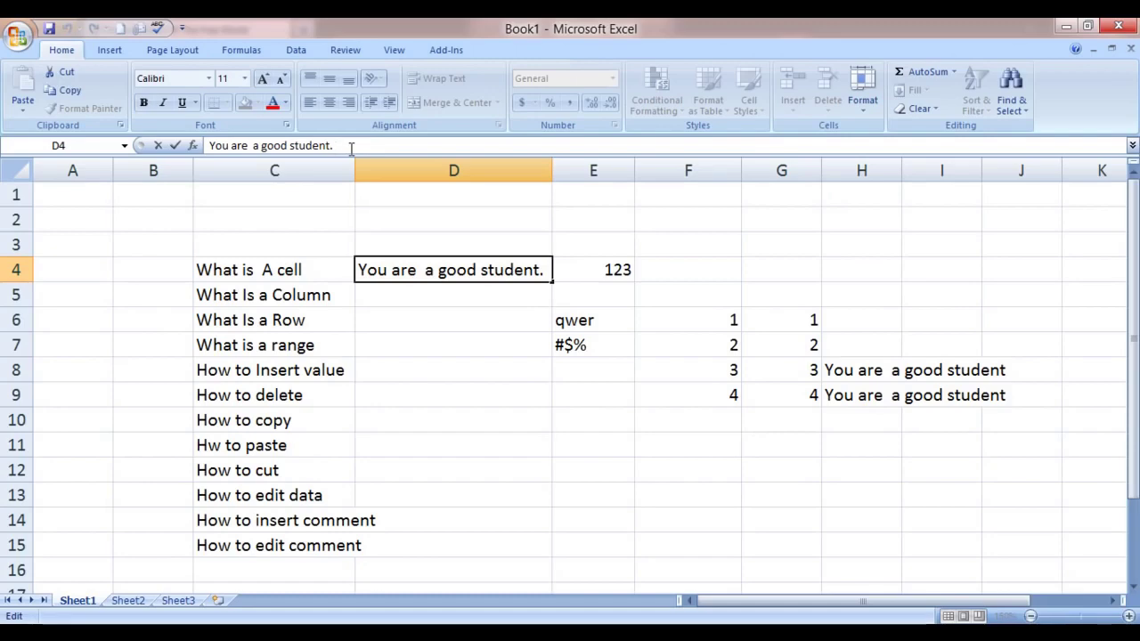
{"action": "type", "text": " Go"}
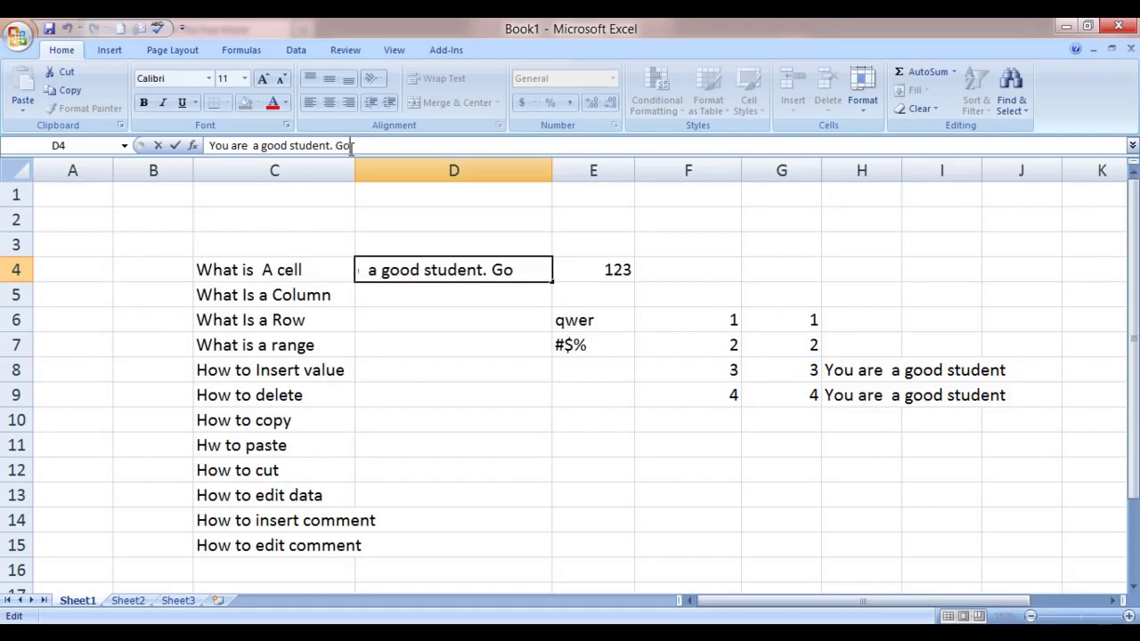
{"action": "type", "text": "od"}
{"action": "key", "text": "BackSpace"}
{"action": "key", "text": "BackSpace"}
{"action": "key", "text": "BackSpace"}
{"action": "key", "text": "BackSpace"}
{"action": "type", "text": "Keep it"}
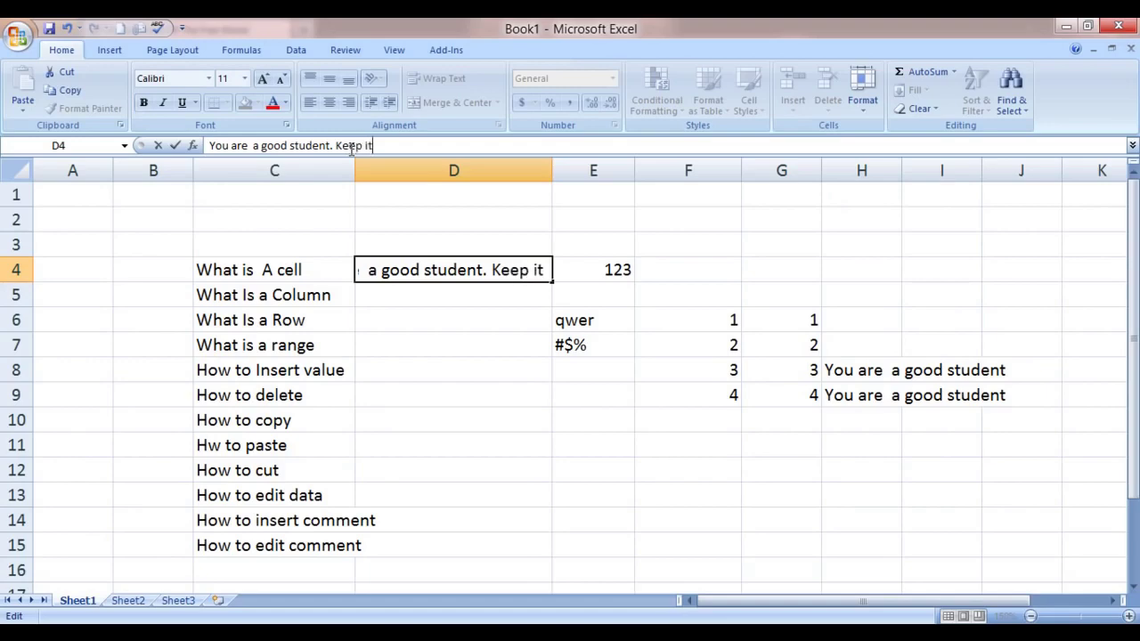
{"action": "type", "text": " up"}
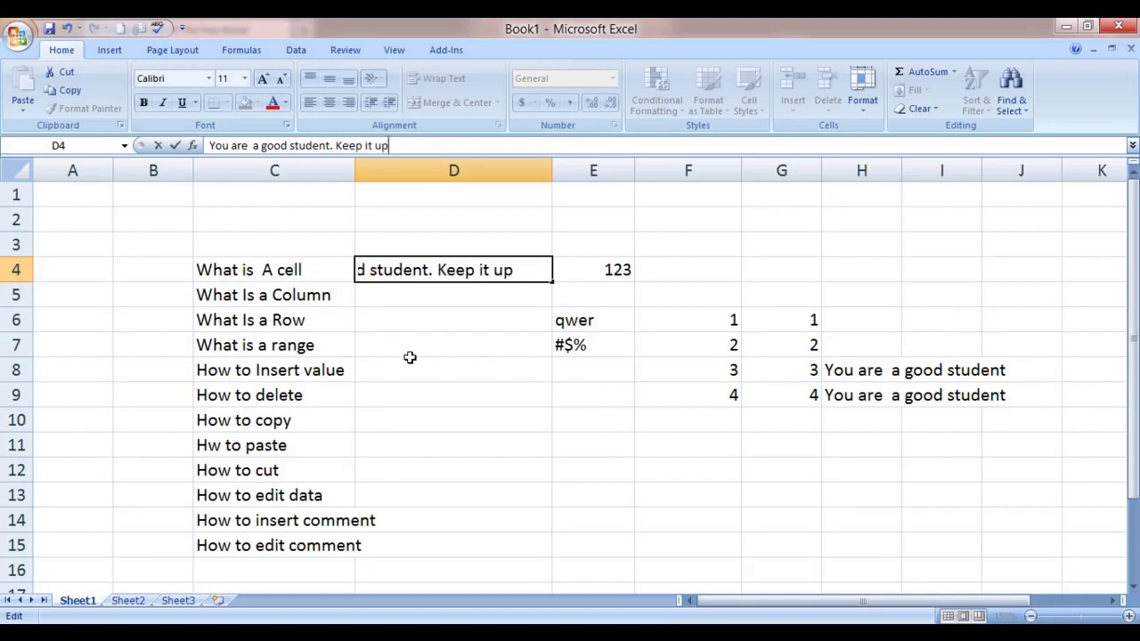
{"action": "left_click", "coordinate": [410, 359]}
{"action": "key", "text": "Up"}
{"action": "key", "text": "Up"}
{"action": "key", "text": "Up"}
{"action": "key", "text": "Up"}
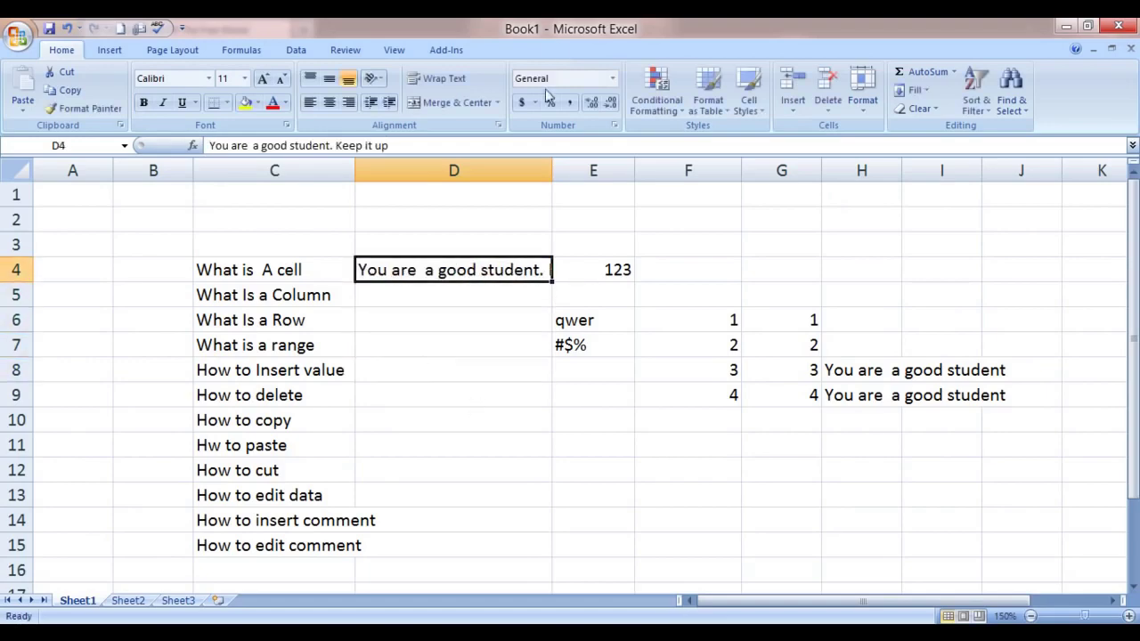
{"action": "double_click", "coordinate": [551, 172]}
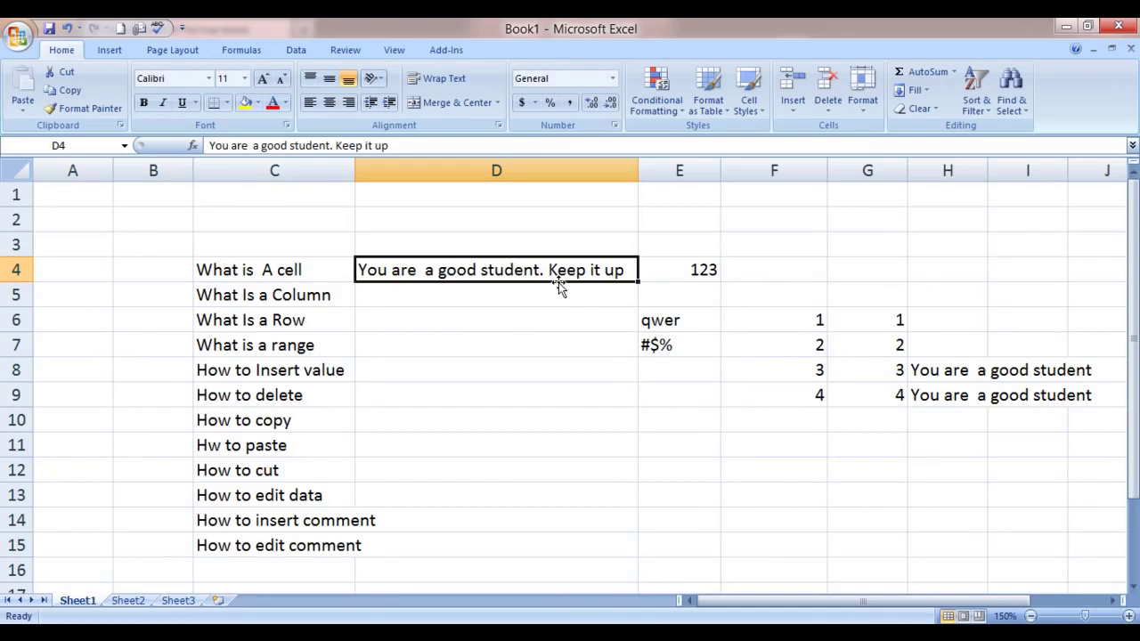
Step: Remove 'Keep it up' from D4 and drag column D narrower to fit
{"action": "key", "text": "F2"}
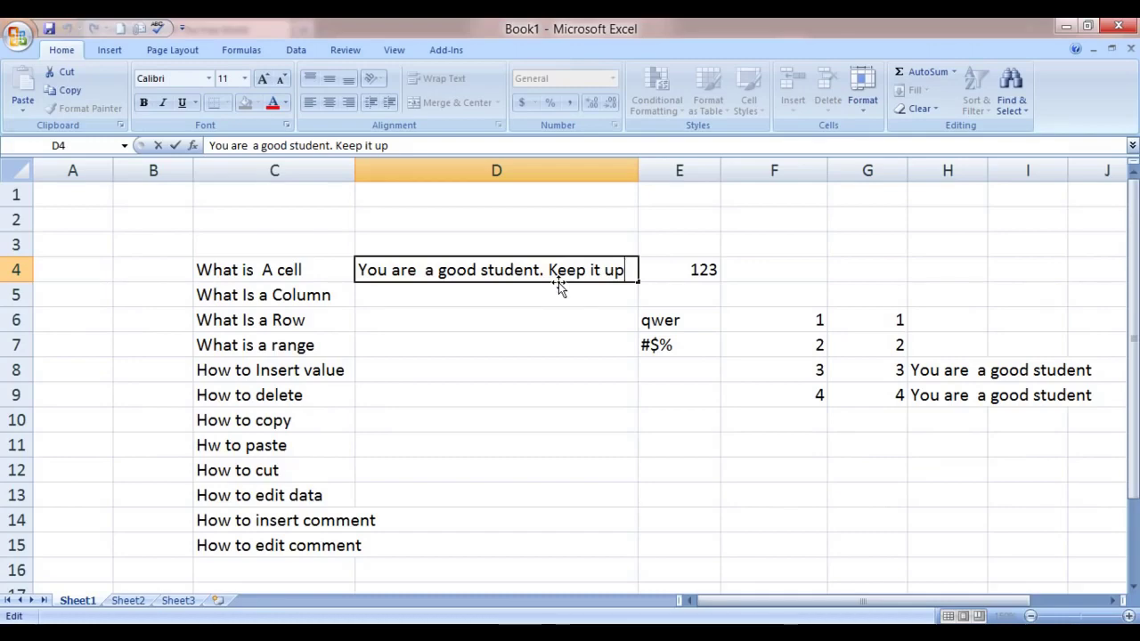
{"action": "key", "text": "BackSpace"}
{"action": "key", "text": "BackSpace"}
{"action": "key", "text": "BackSpace"}
{"action": "key", "text": "BackSpace"}
{"action": "key", "text": "BackSpace"}
{"action": "key", "text": "BackSpace"}
{"action": "key", "text": "BackSpace"}
{"action": "key", "text": "BackSpace"}
{"action": "key", "text": "BackSpace"}
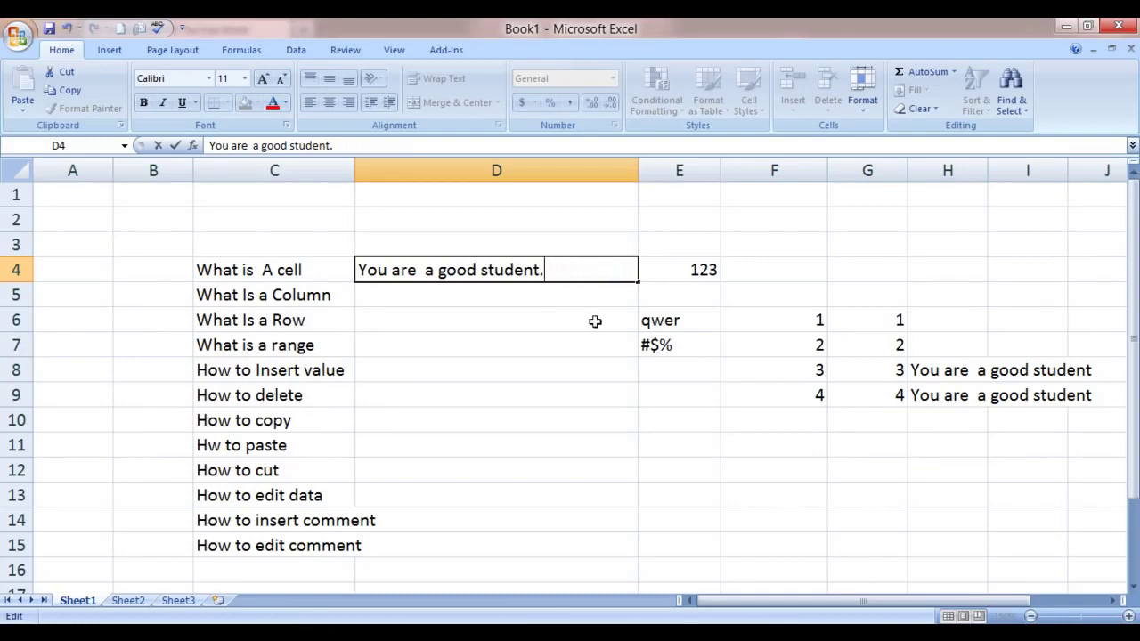
{"action": "key", "text": "Return"}
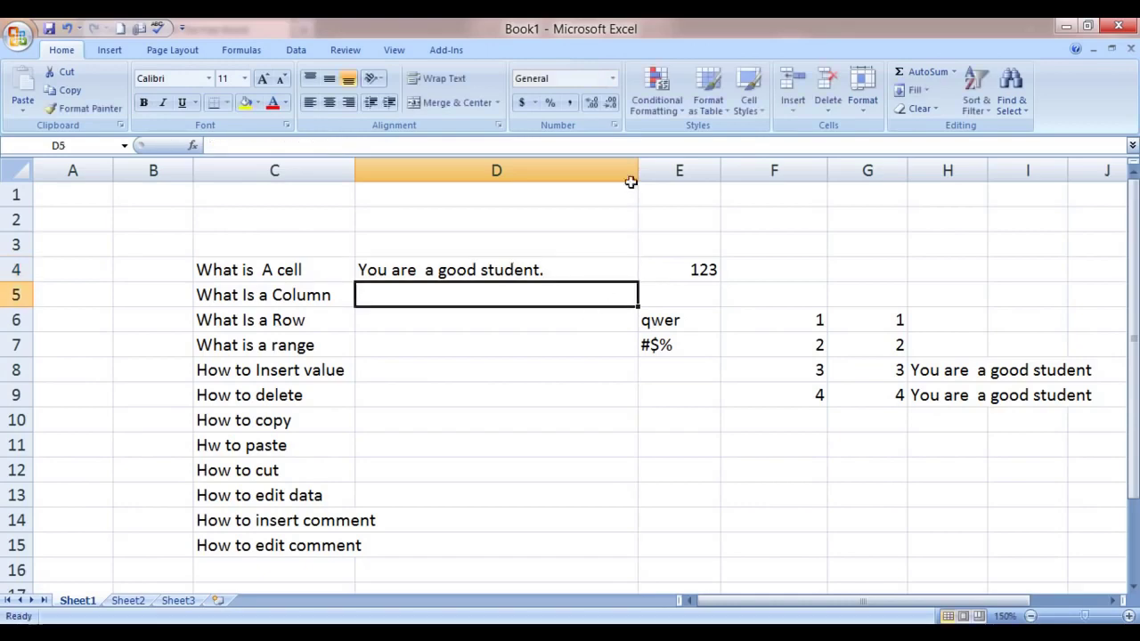
{"action": "left_click_drag", "start_coordinate": [637, 170], "coordinate": [552, 170]}
{"action": "left_click", "coordinate": [522, 363]}
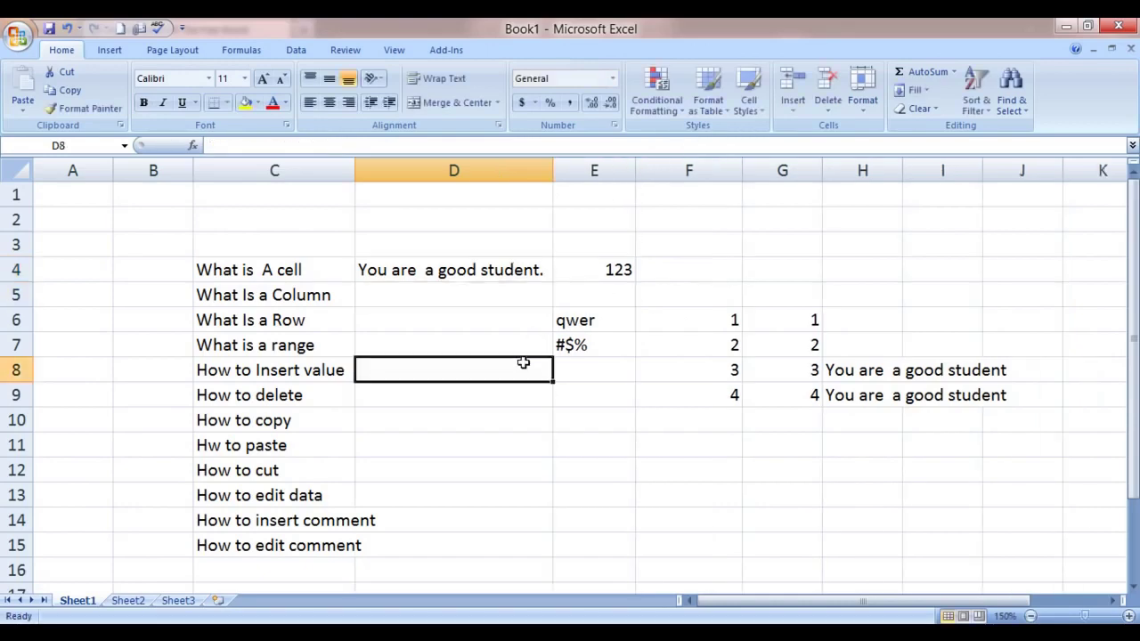
{"action": "key", "text": "Up"}
{"action": "key", "text": "Up"}
{"action": "key", "text": "Up"}
{"action": "key", "text": "Up"}
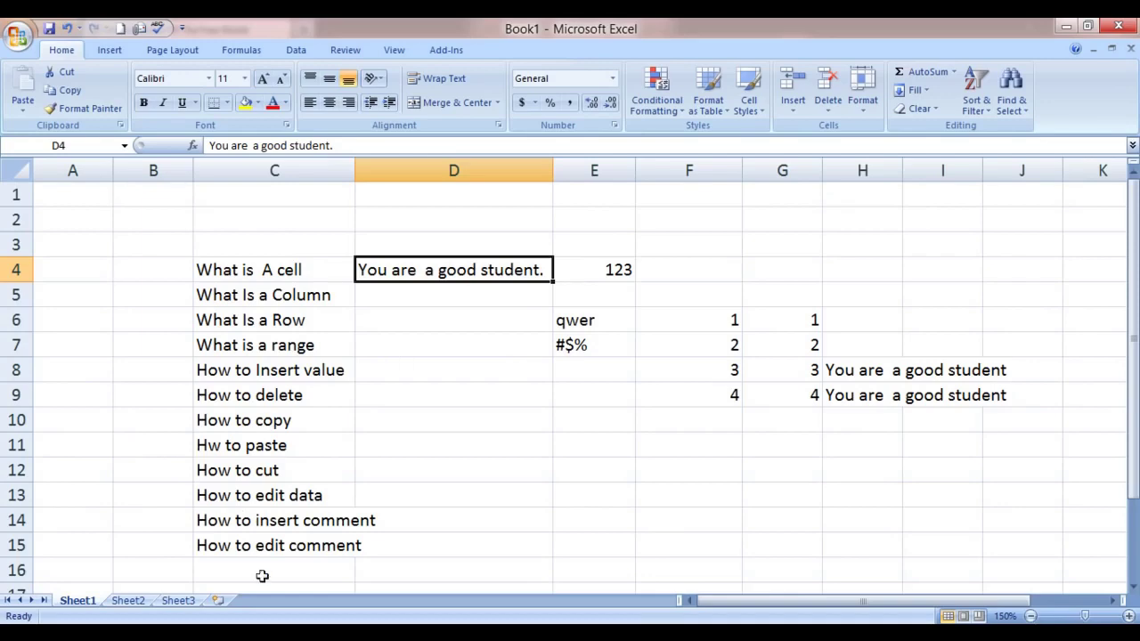
Step: Add the comment 'Study hard and party harder' to cell C14
{"action": "left_click", "coordinate": [285, 521]}
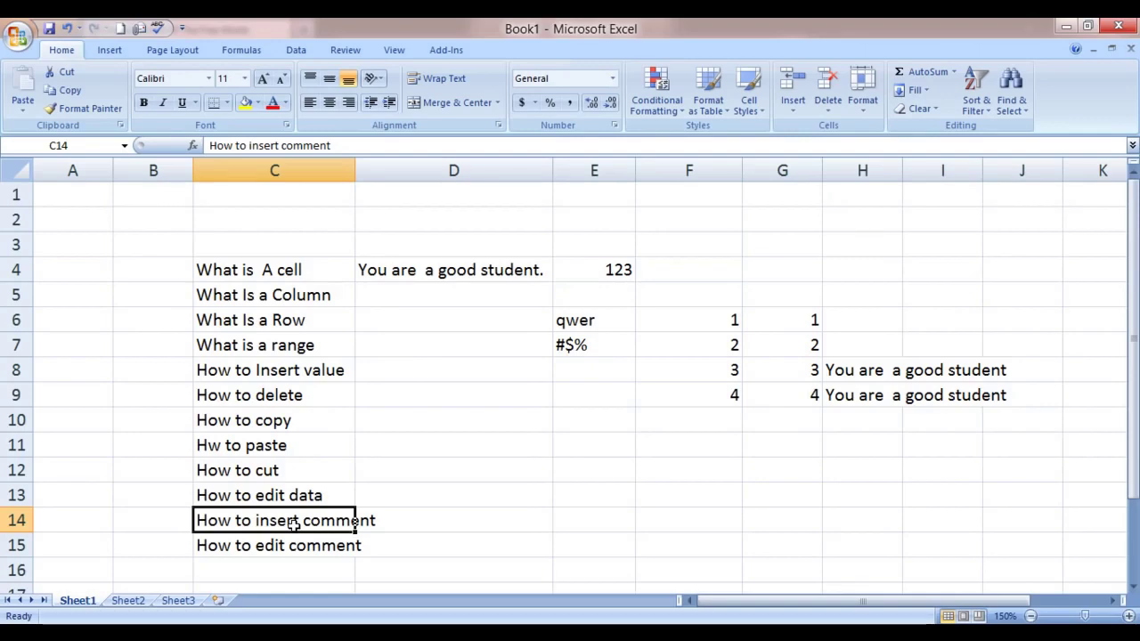
{"action": "right_click", "coordinate": [294, 527]}
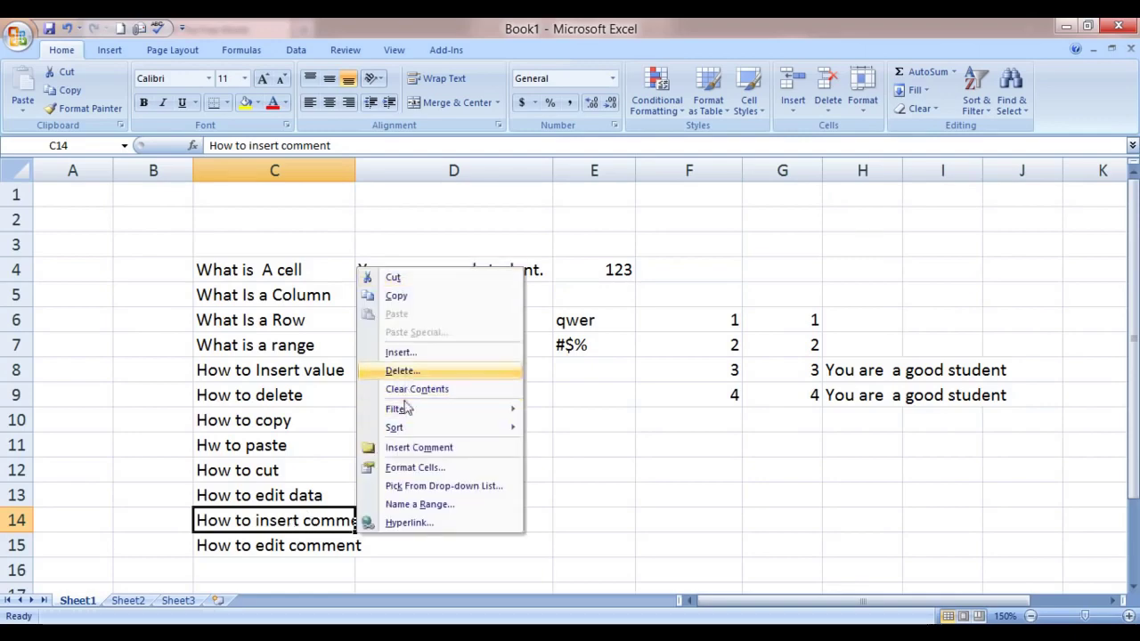
{"action": "mouse_move", "coordinate": [412, 409]}
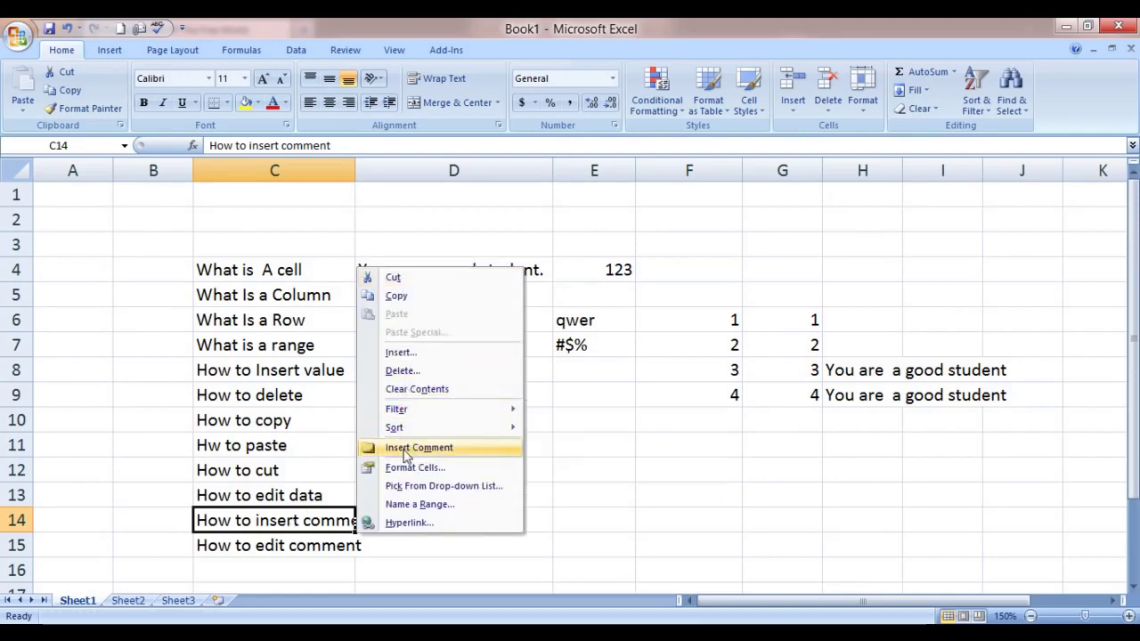
{"action": "left_click", "coordinate": [407, 447]}
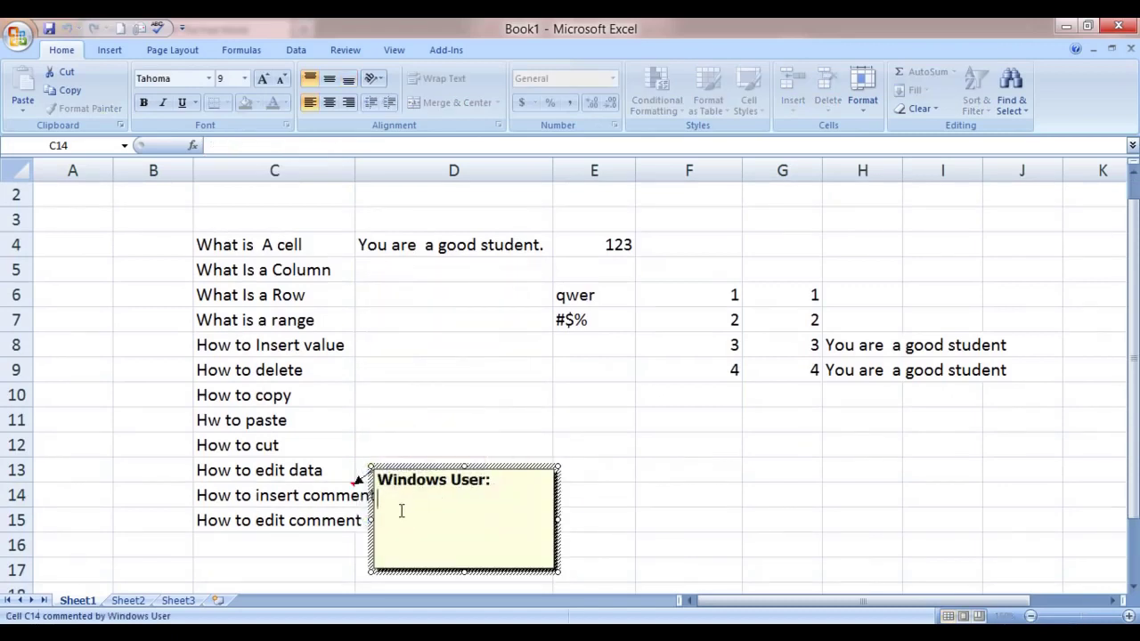
{"action": "type", "text": "a"}
{"action": "key", "text": "BackSpace"}
{"action": "type", "text": "St"}
{"action": "type", "text": "udy "}
{"action": "type", "text": "hard and "}
{"action": "type", "text": "party H"}
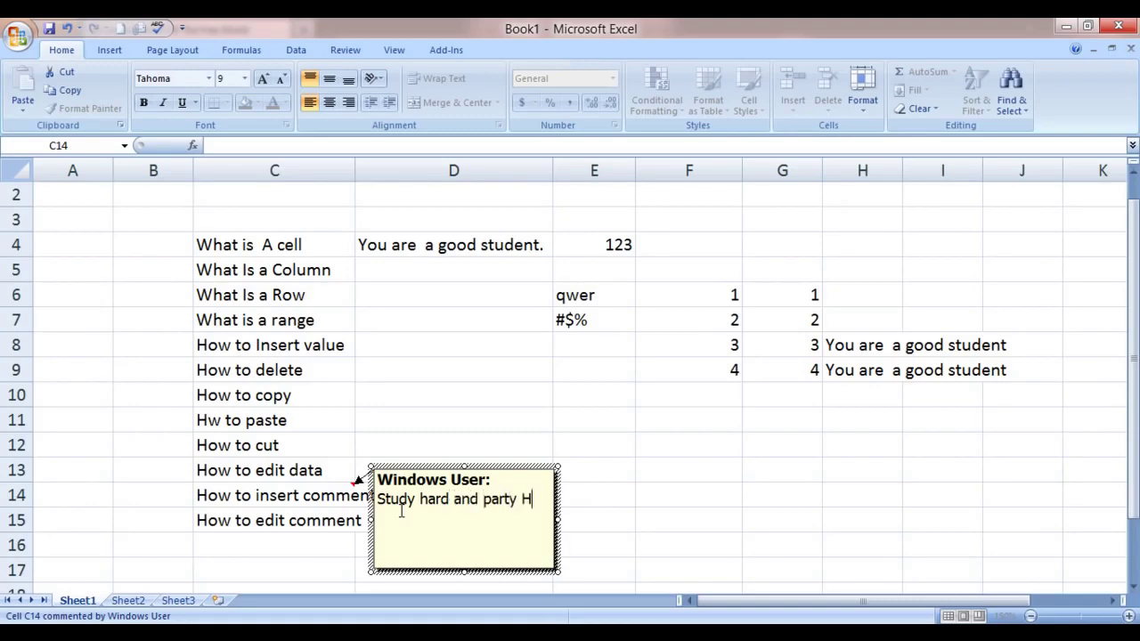
{"action": "type", "text": "arder"}
{"action": "key", "text": "BackSpace"}
{"action": "key", "text": "BackSpace"}
{"action": "key", "text": "BackSpace"}
{"action": "key", "text": "BackSpace"}
{"action": "key", "text": "BackSpace"}
{"action": "key", "text": "BackSpace"}
{"action": "type", "text": "har"}
{"action": "type", "text": "der"}
{"action": "left_click", "coordinate": [617, 515]}
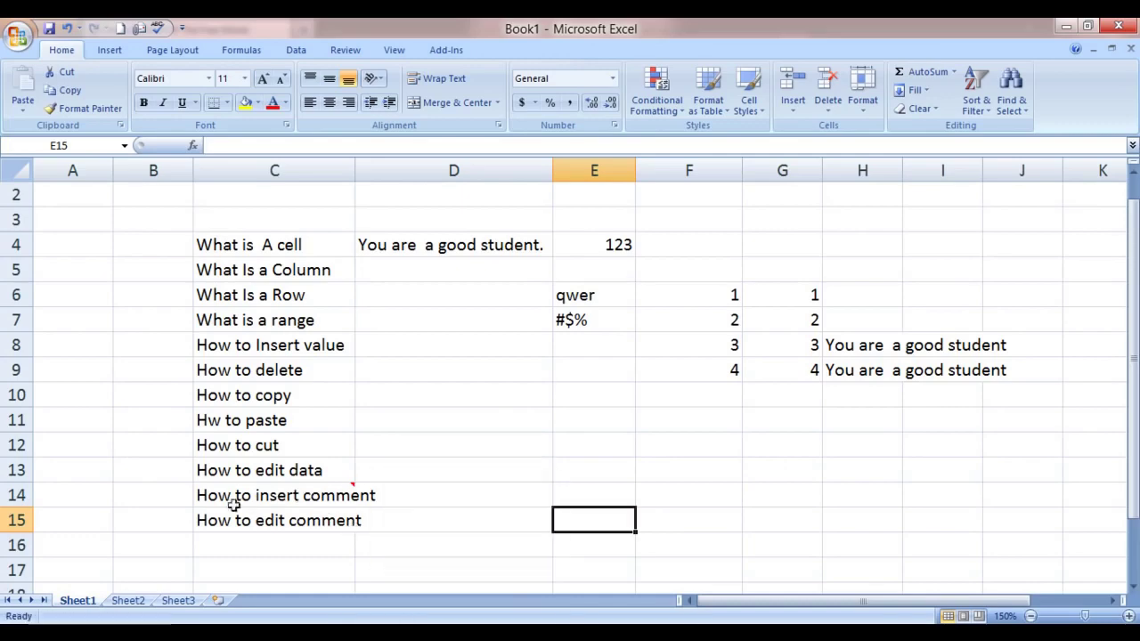
Step: Set C14's comment to stay permanently visible
{"action": "mouse_move", "coordinate": [263, 495]}
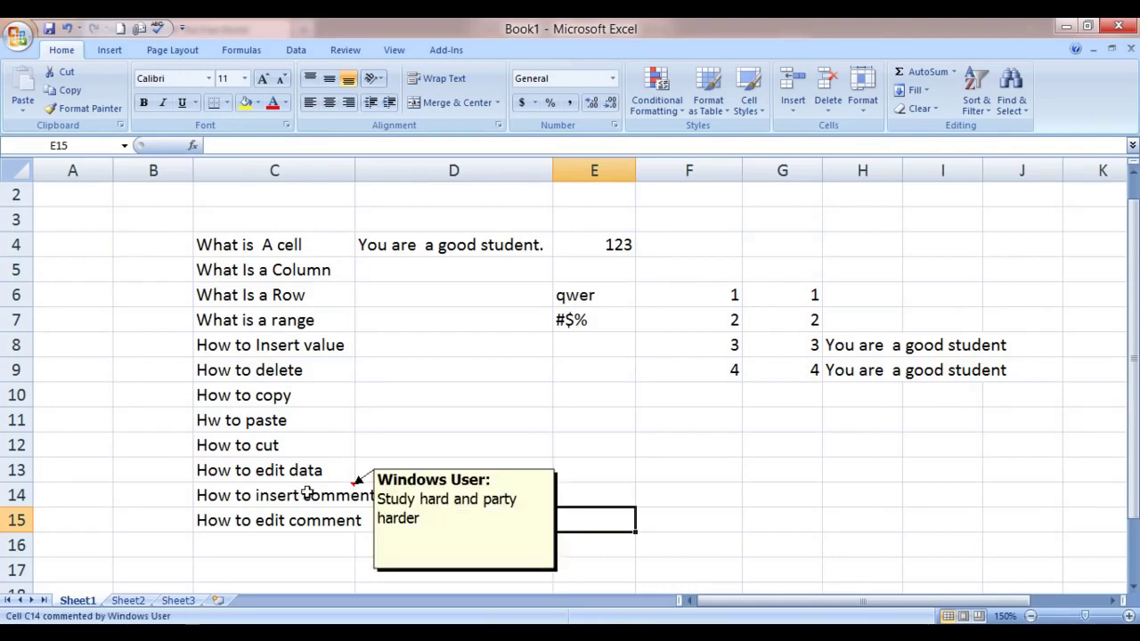
{"action": "left_click", "coordinate": [306, 493]}
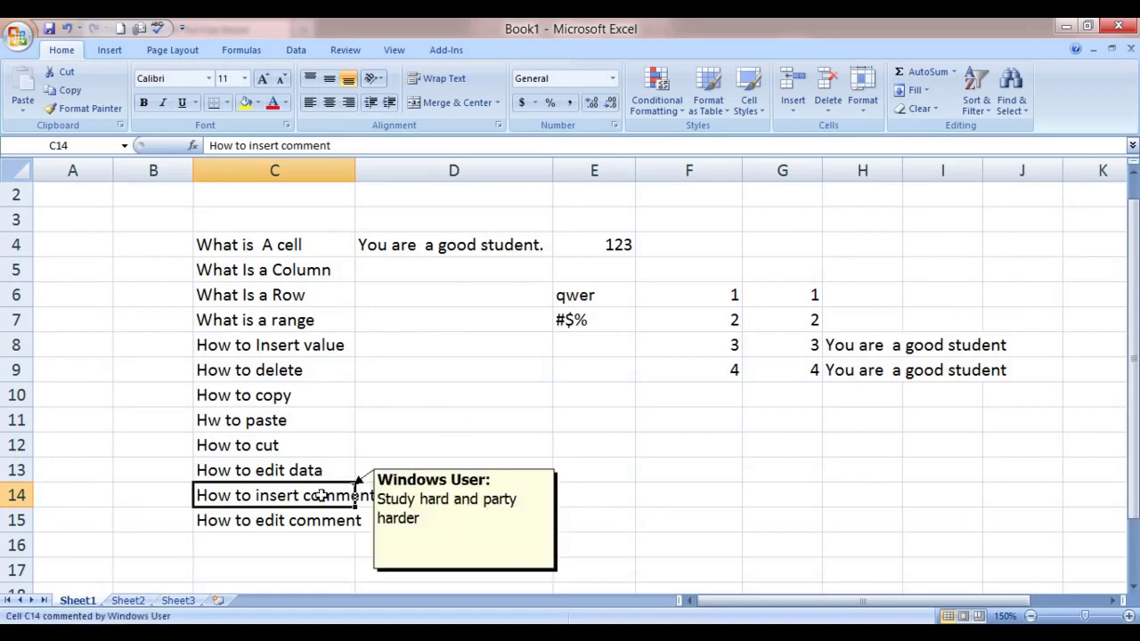
{"action": "right_click", "coordinate": [321, 498]}
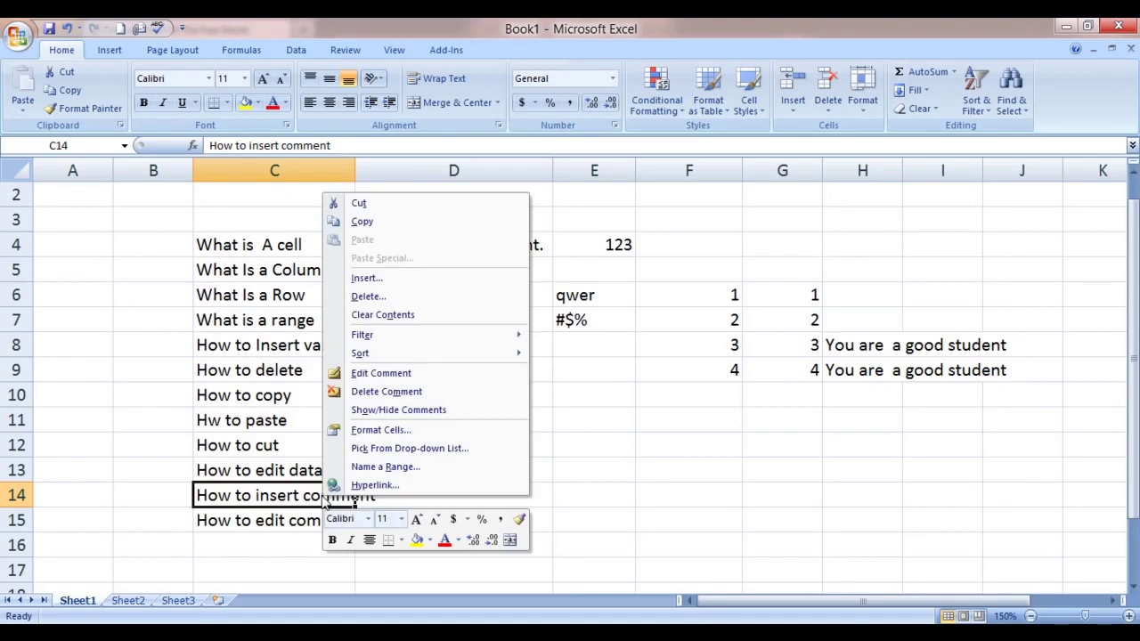
{"action": "left_click", "coordinate": [360, 416]}
{"action": "left_click", "coordinate": [599, 479]}
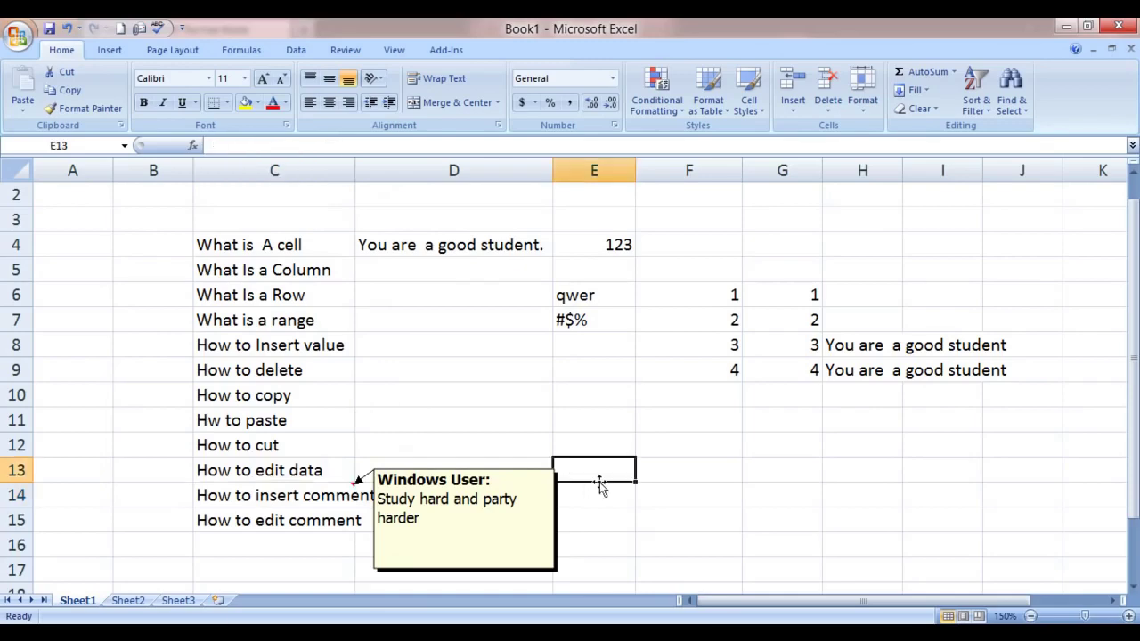
Step: Resize the C14 comment box to make it shorter
{"action": "left_click", "coordinate": [546, 479]}
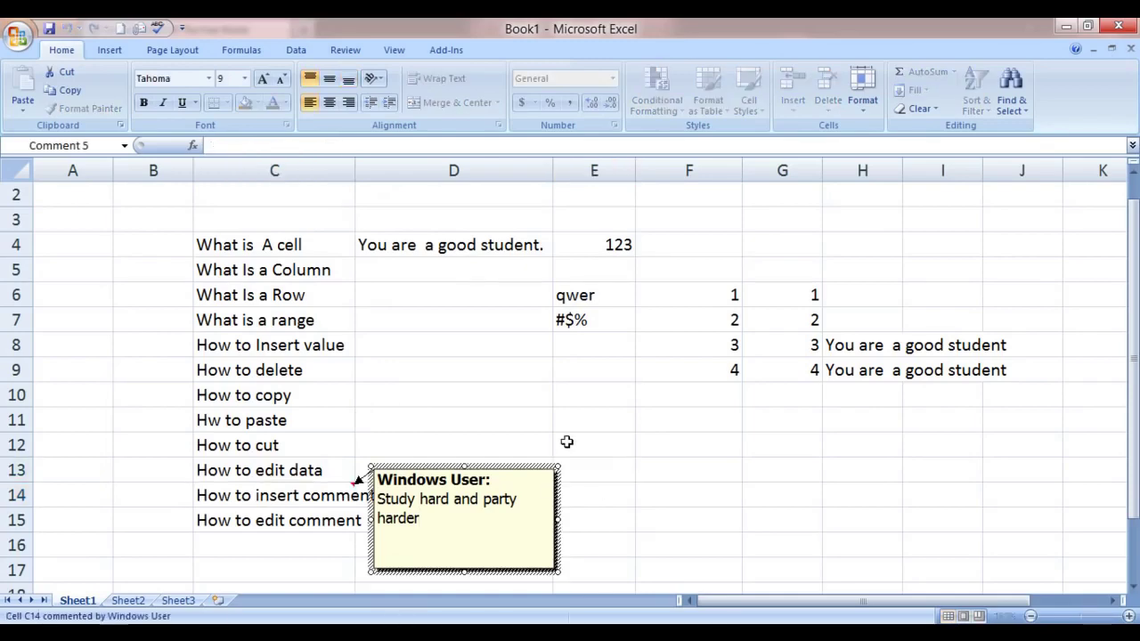
{"action": "mouse_move", "coordinate": [559, 464]}
{"action": "left_mouse_down"}
{"action": "mouse_move", "coordinate": [543, 478]}
{"action": "mouse_move", "coordinate": [557, 464]}
{"action": "left_mouse_up"}
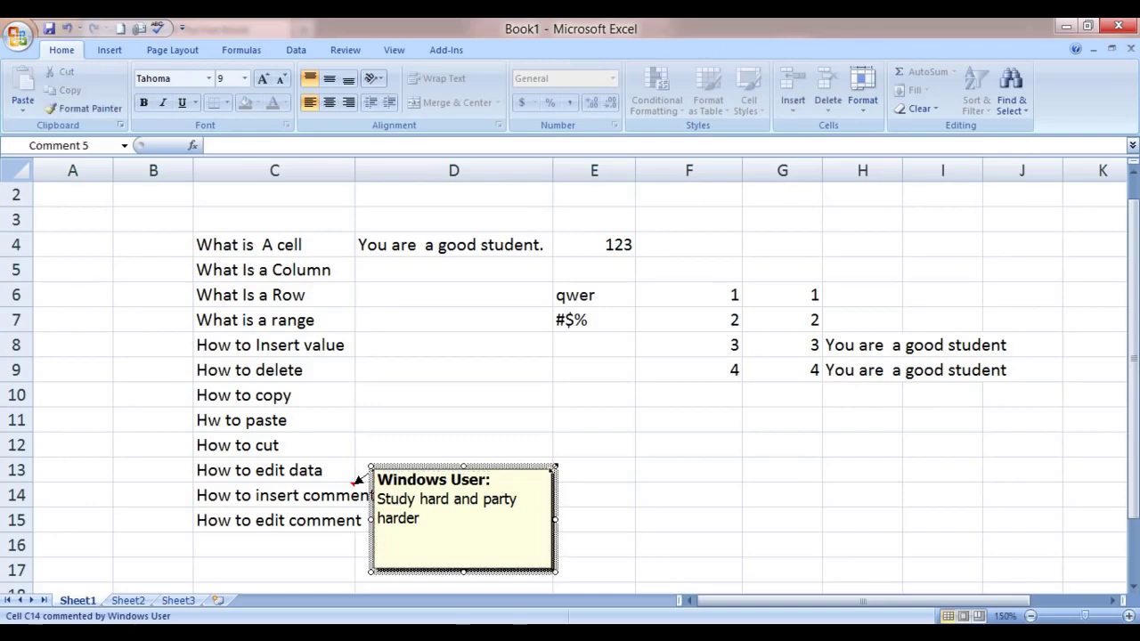
{"action": "left_click_drag", "start_coordinate": [553, 558], "coordinate": [552, 530]}
{"action": "left_click", "coordinate": [630, 499]}
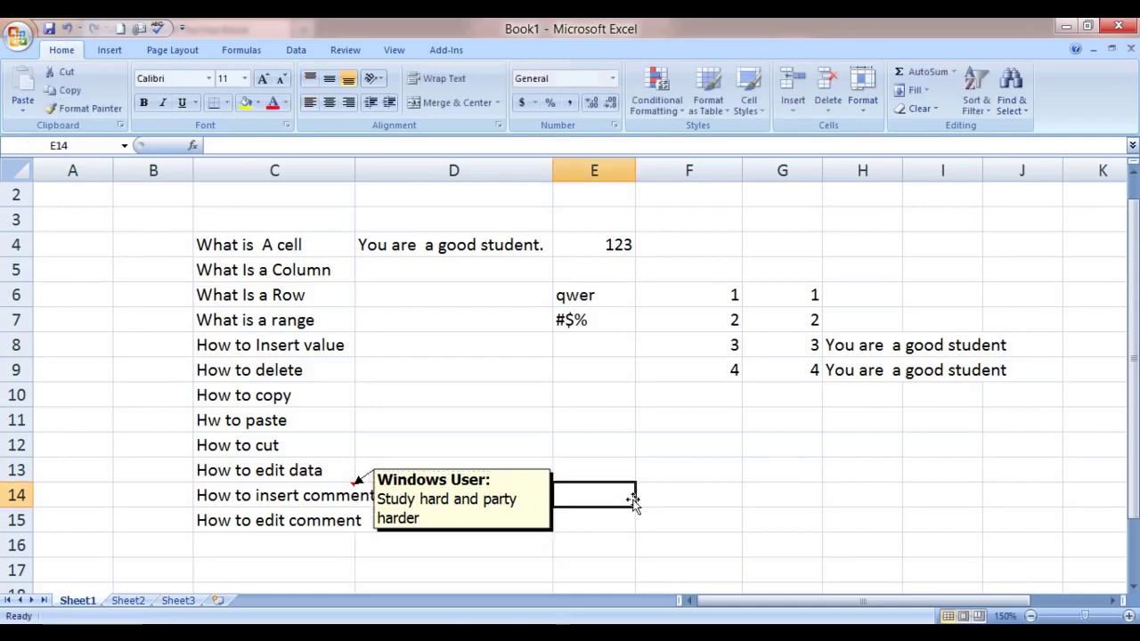
Step: Move the comment box up beside rows 9–11, still connected to C14
{"action": "left_click", "coordinate": [541, 504]}
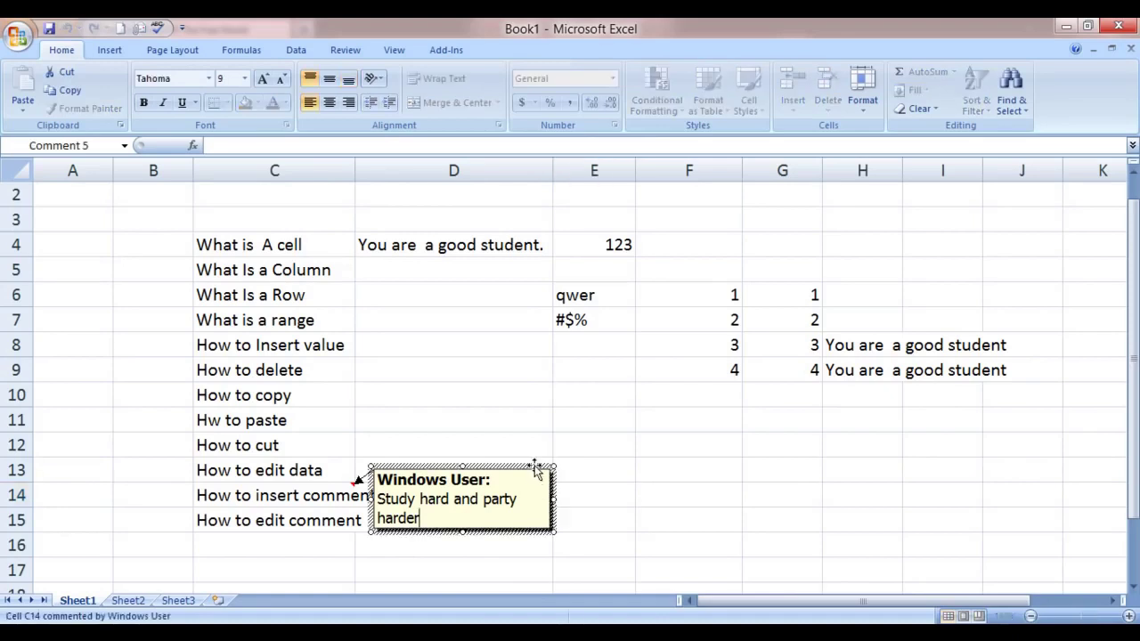
{"action": "left_click", "coordinate": [534, 466]}
{"action": "left_click_drag", "start_coordinate": [608, 377], "coordinate": [616, 369]}
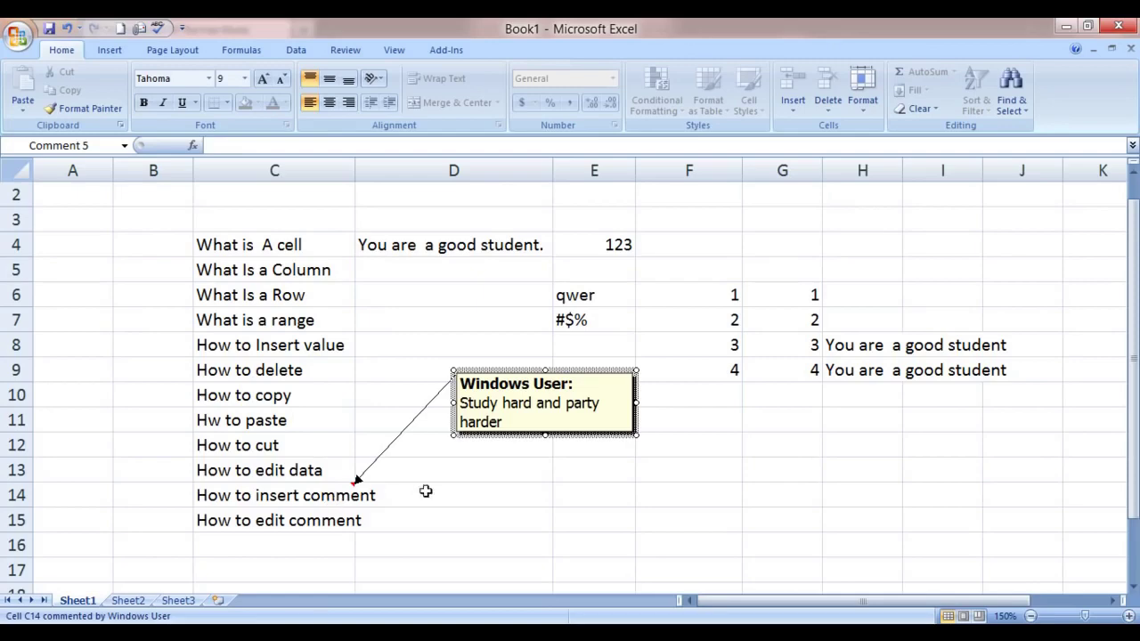
{"action": "left_click", "coordinate": [360, 492]}
Step: Append '!' so C14's comment reads 'Study hard and party harder!'
{"action": "right_click", "coordinate": [341, 495]}
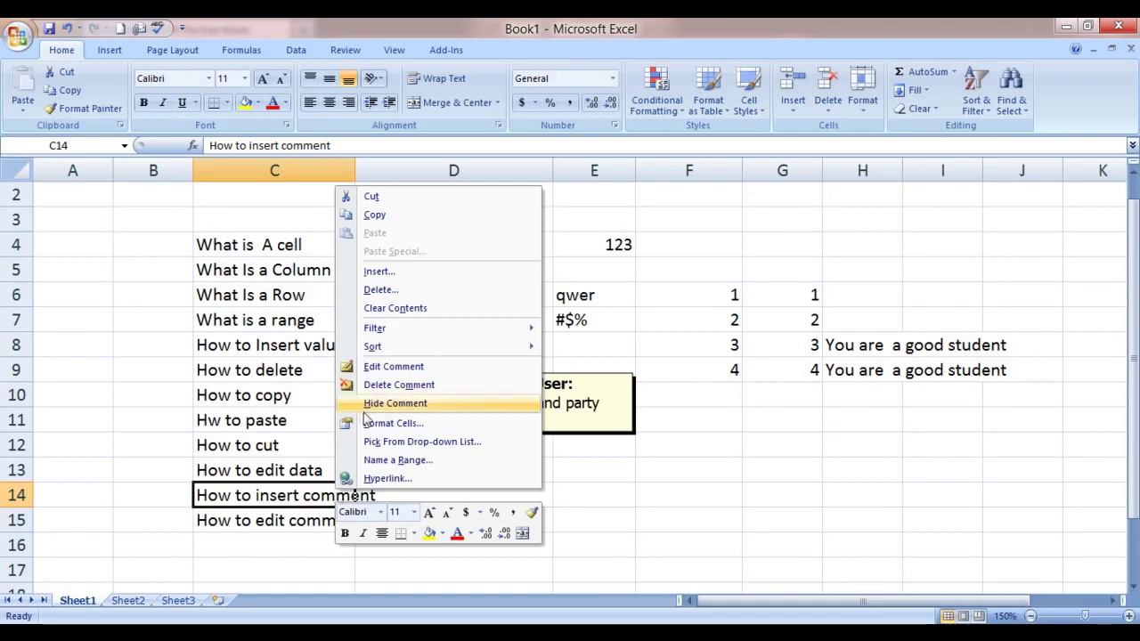
{"action": "left_click", "coordinate": [384, 368]}
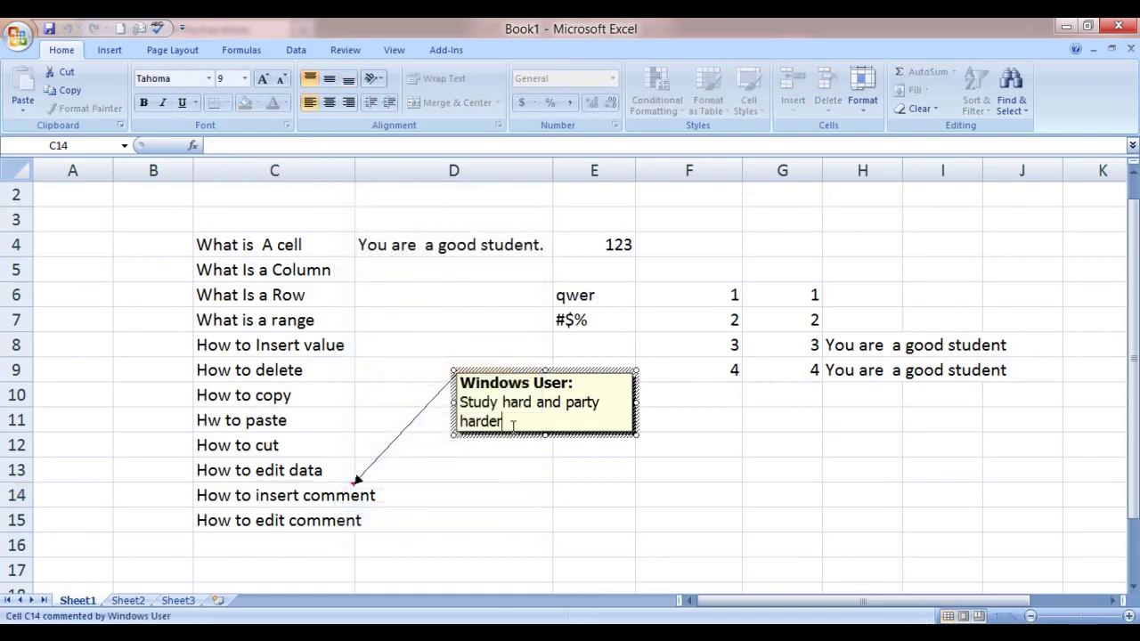
{"action": "type", "text": "!"}
{"action": "left_click", "coordinate": [502, 495]}
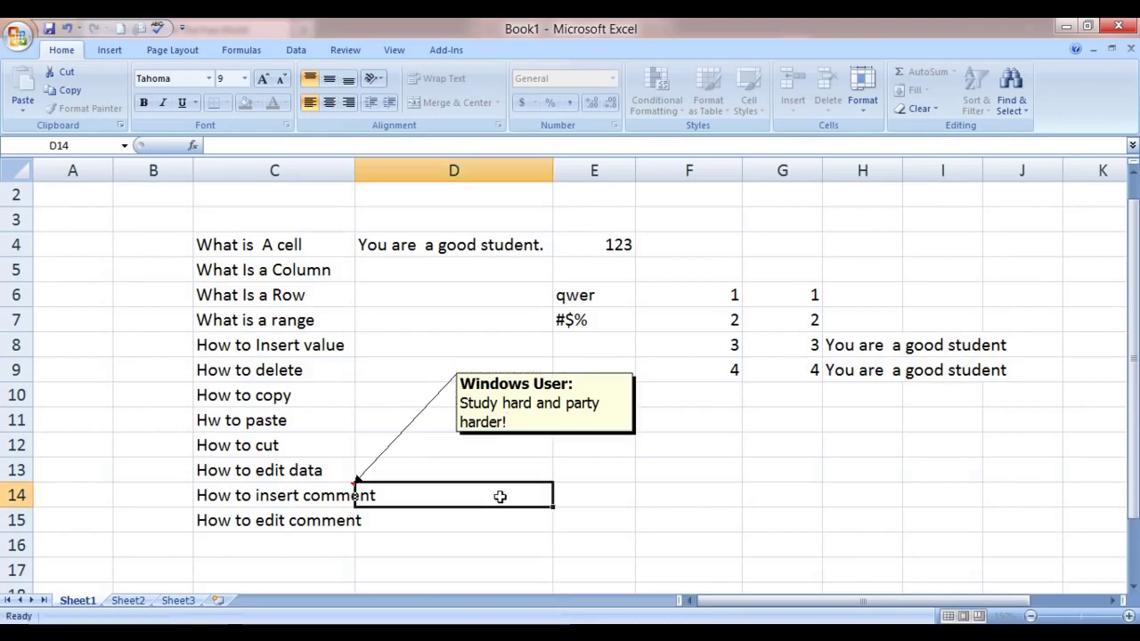
Step: Hide C14's comment again and check that only its marker remains
{"action": "left_click", "coordinate": [313, 501]}
{"action": "right_click", "coordinate": [312, 505]}
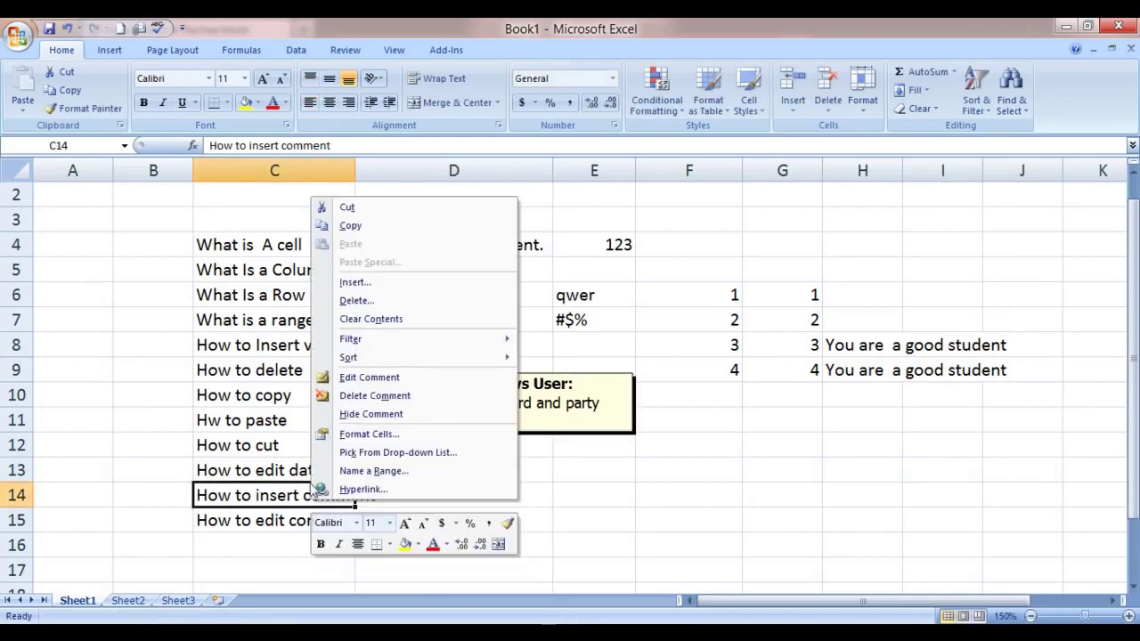
{"action": "left_click", "coordinate": [355, 415]}
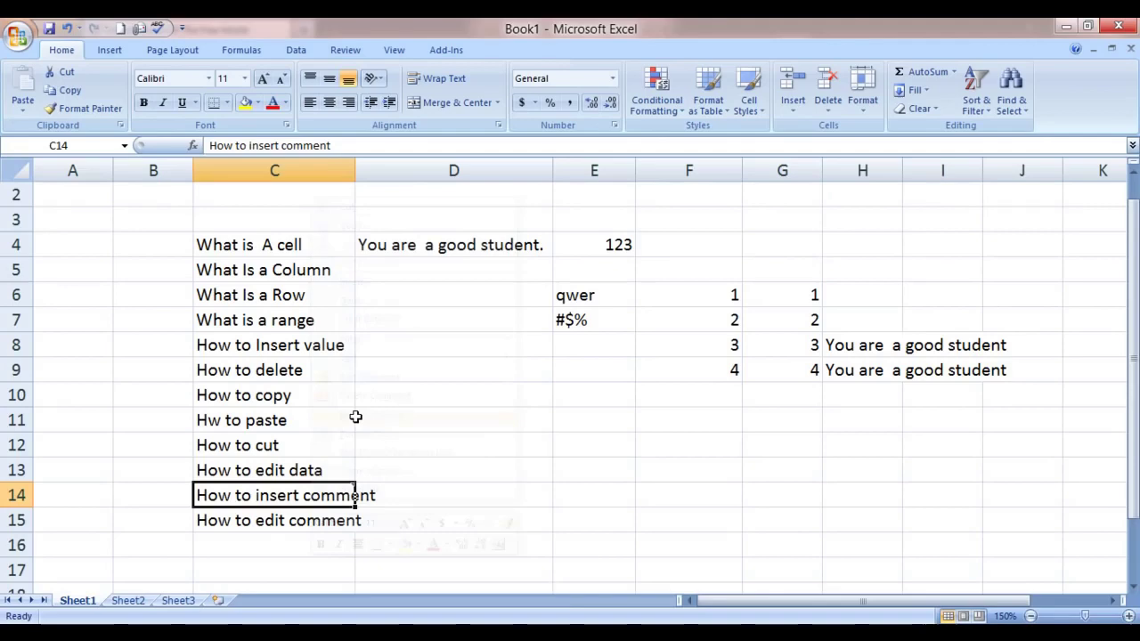
{"action": "left_click", "coordinate": [456, 493]}
{"action": "mouse_move", "coordinate": [312, 488]}
{"action": "left_click", "coordinate": [463, 465]}
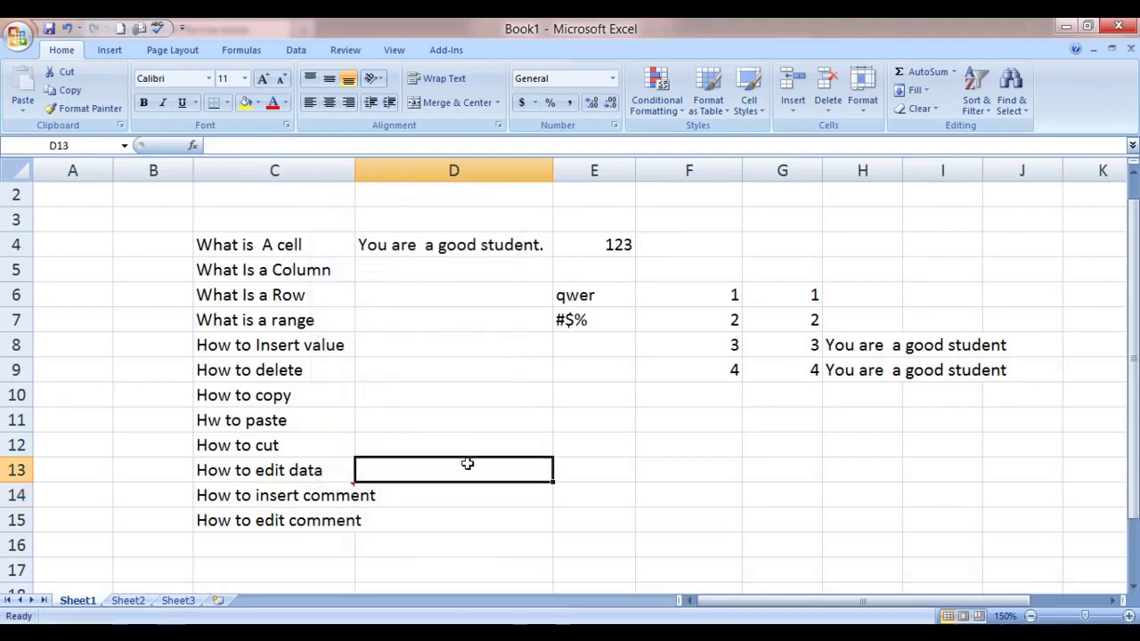
{"action": "left_click", "coordinate": [431, 524]}
{"action": "left_click", "coordinate": [332, 523]}
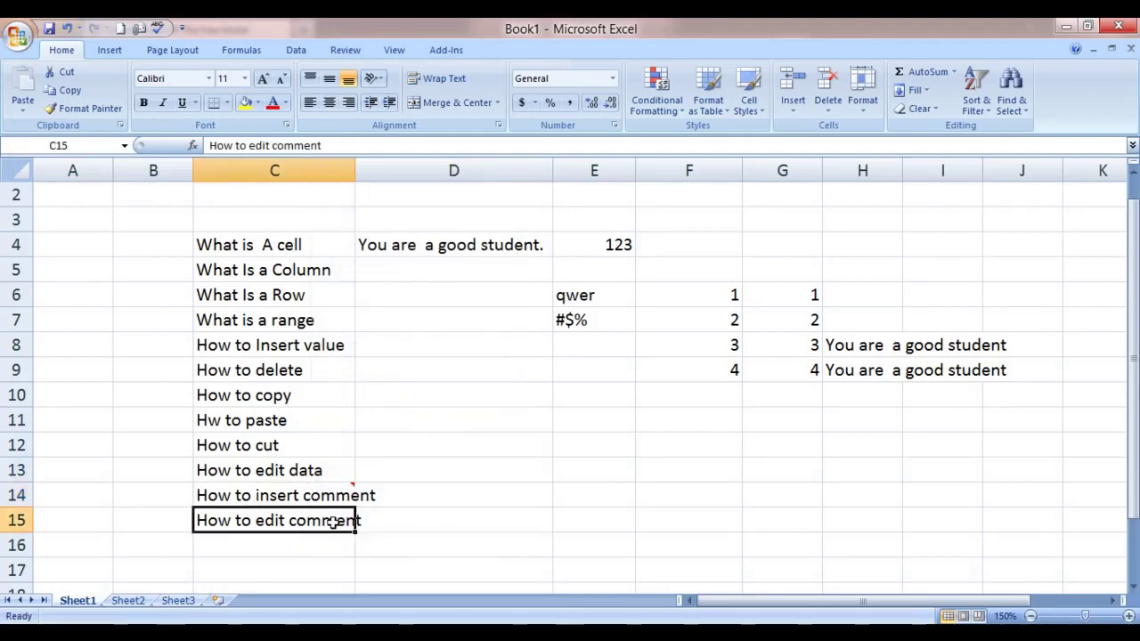